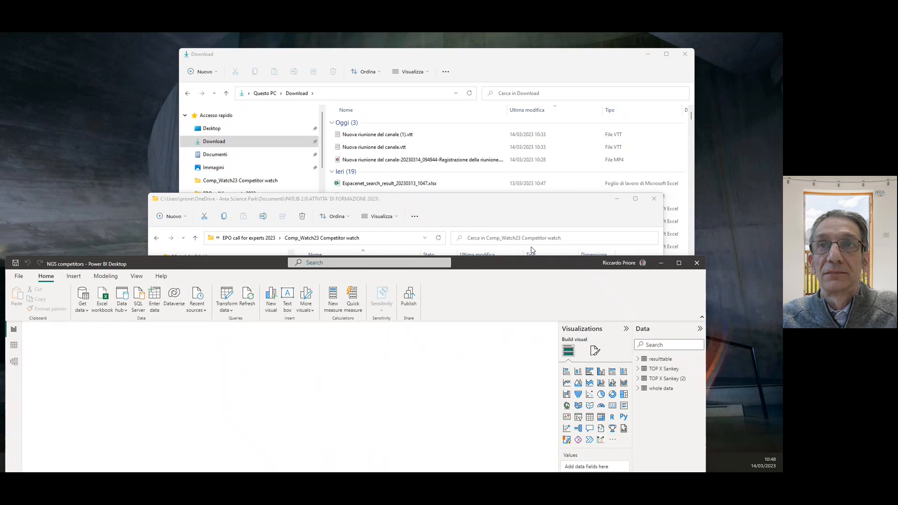
Step: Move the NGS competitors report window fully into view and maximize it
drag(532, 260, 547, 161)
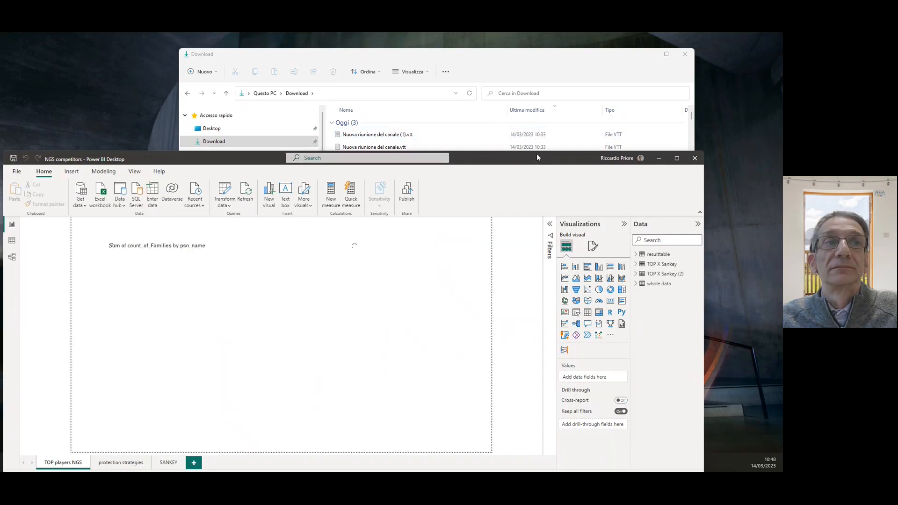
drag(537, 158, 560, 117)
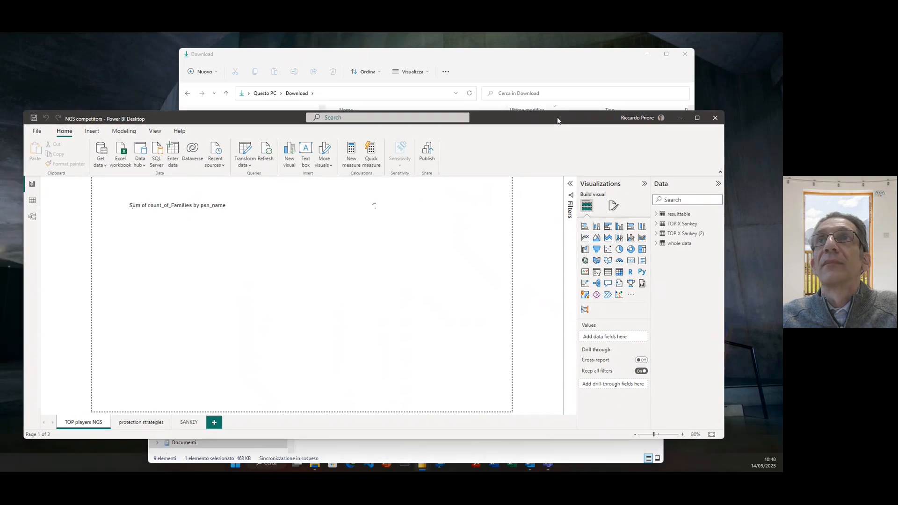
click(700, 117)
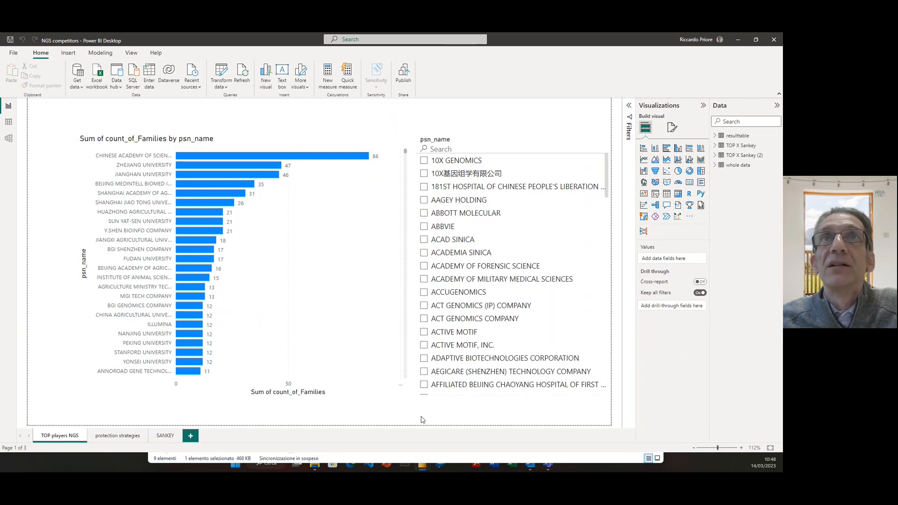
Step: Filter the patent family bar chart to 10X GENOMICS and 10X基因组学有限公司 in the psn_name slicer, and clear both selections
click(425, 161)
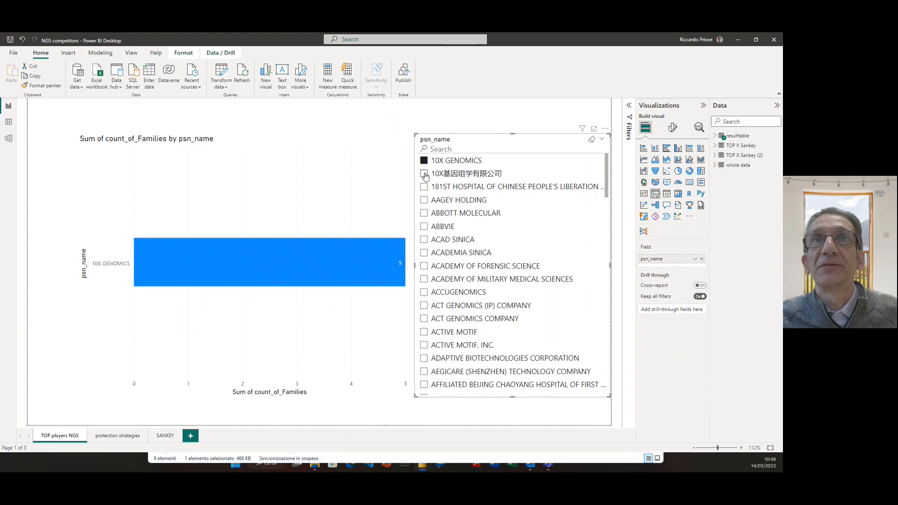
click(425, 174)
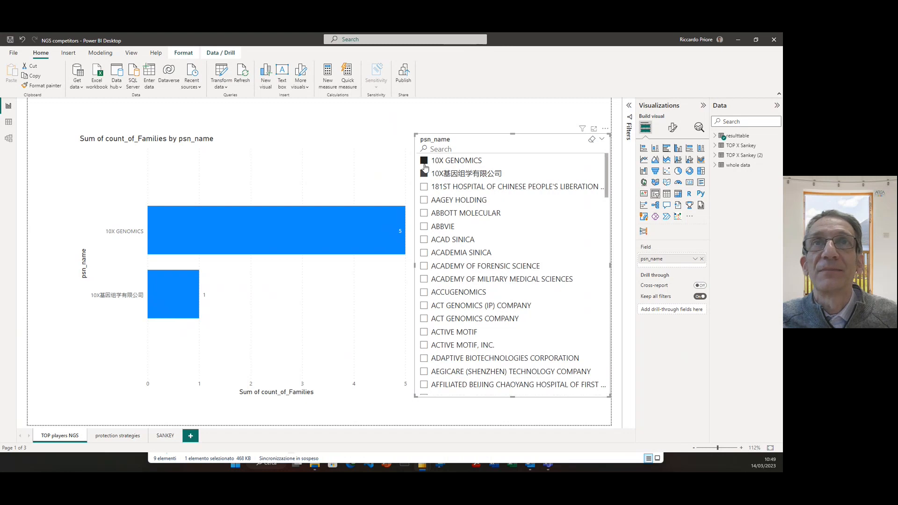
click(425, 161)
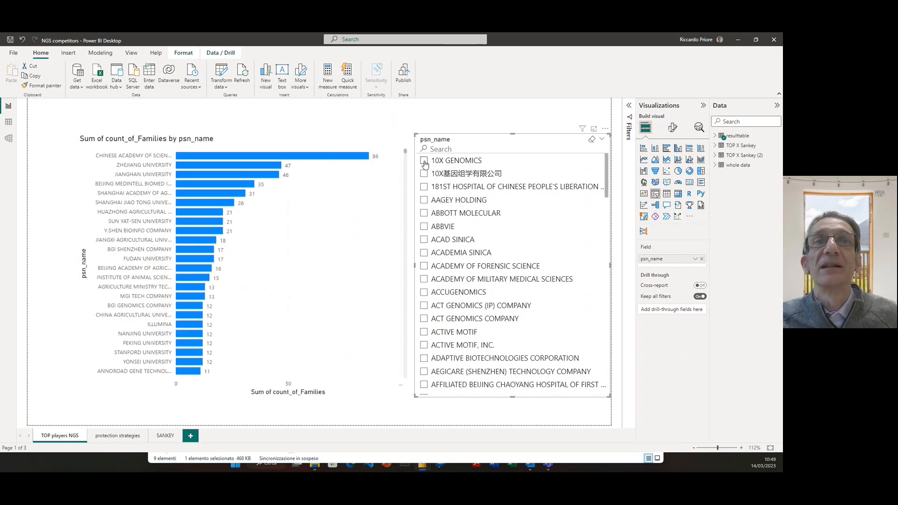
Step: Open the protection strategies page, examine the Illumina filing authorities in the donut chart, and clear the psn_name slicer
click(122, 439)
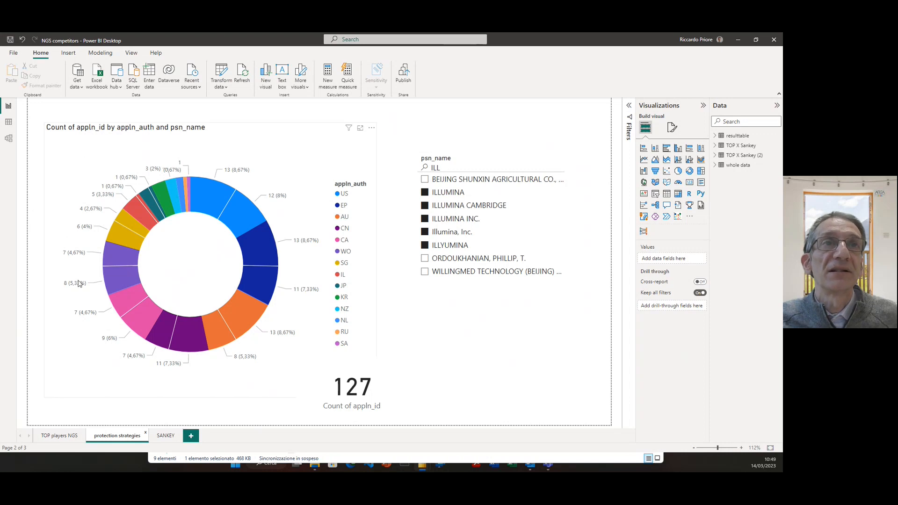
mouse_move(258, 263)
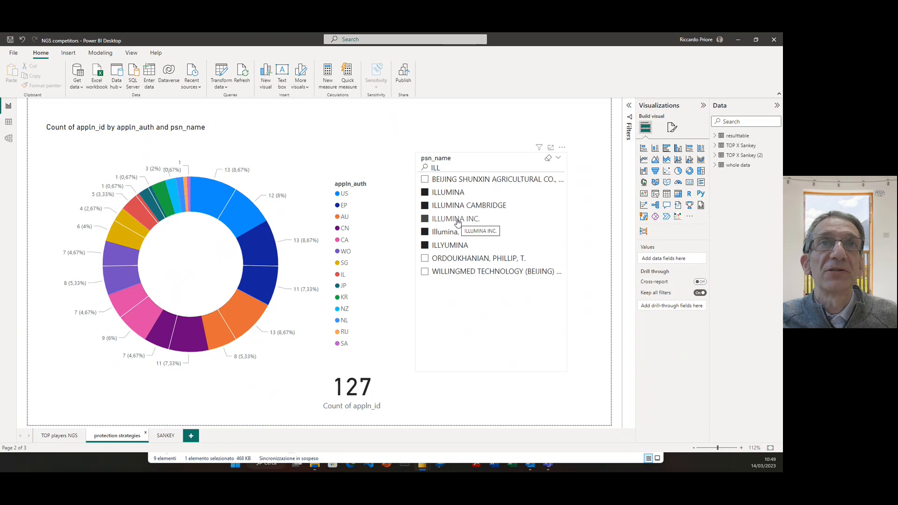
mouse_move(198, 181)
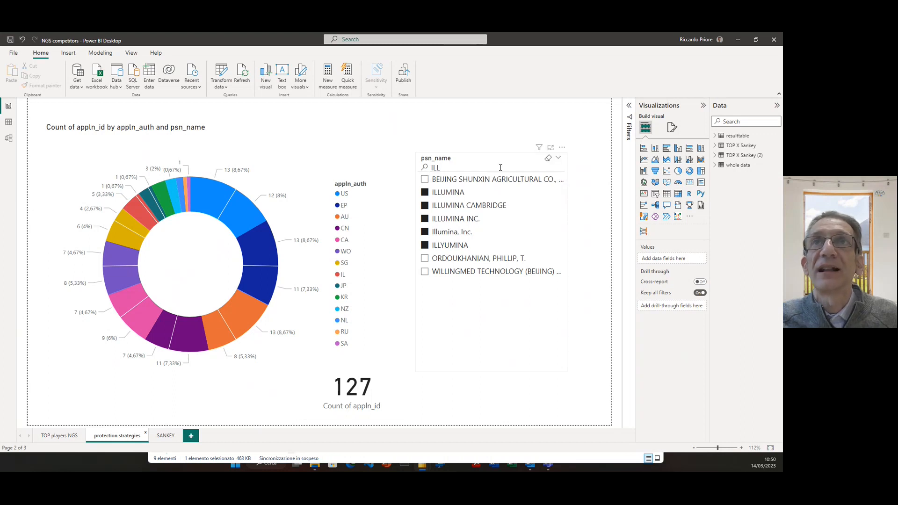
click(549, 159)
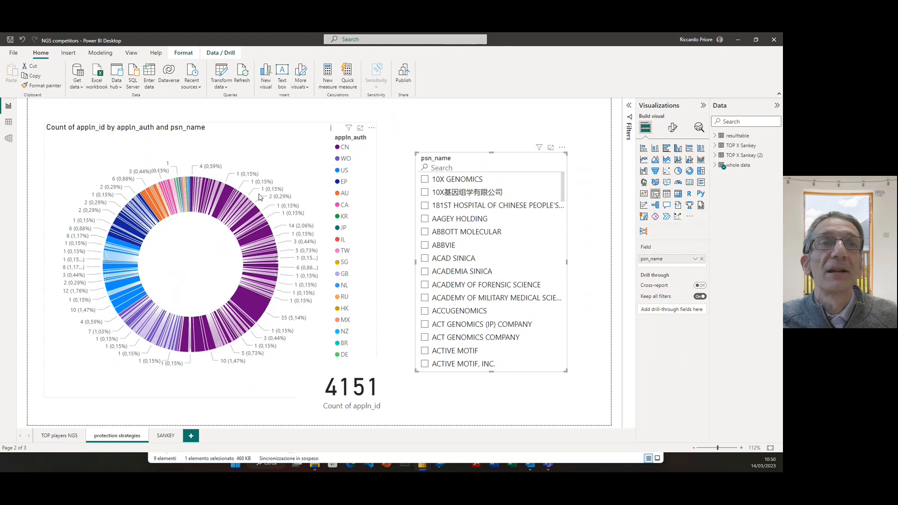
Step: Open the SANKEY page and examine the Illumina flows from applicants through patent families to authorities
click(165, 436)
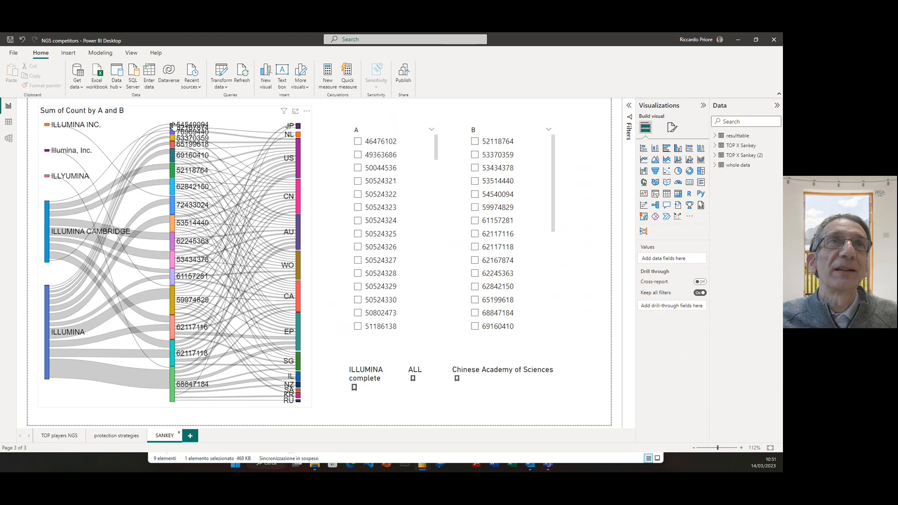
mouse_move(57, 245)
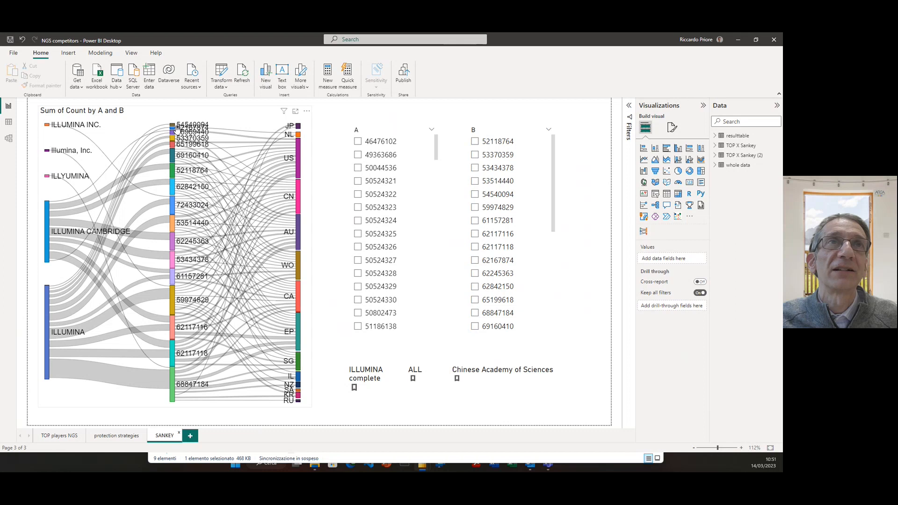
mouse_move(299, 138)
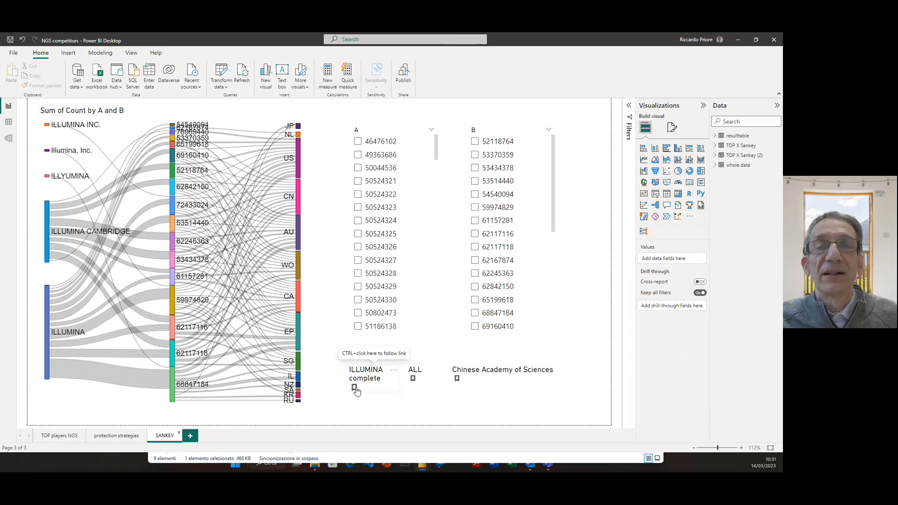
Step: Apply the Chinese Academy of Sciences bookmark and examine its Sankey flows to the CN, WO and US authorities
ctrl+click(457, 381)
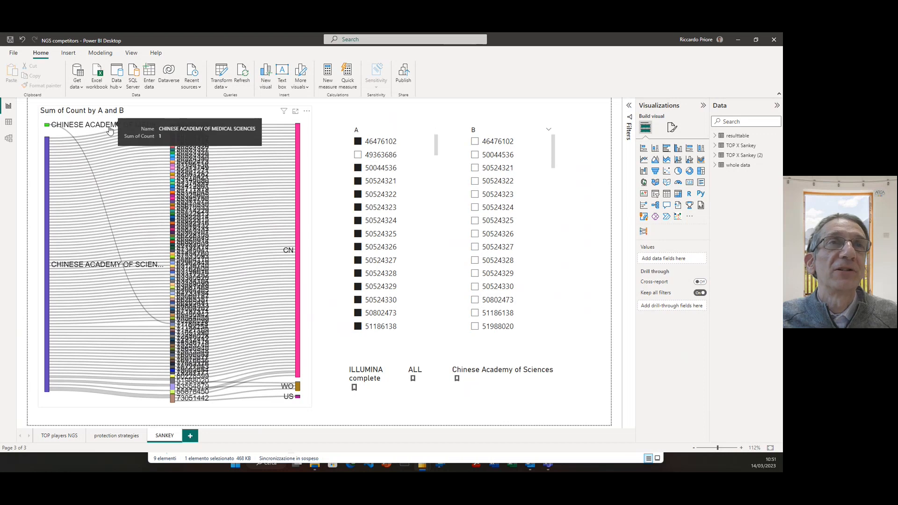
mouse_move(146, 269)
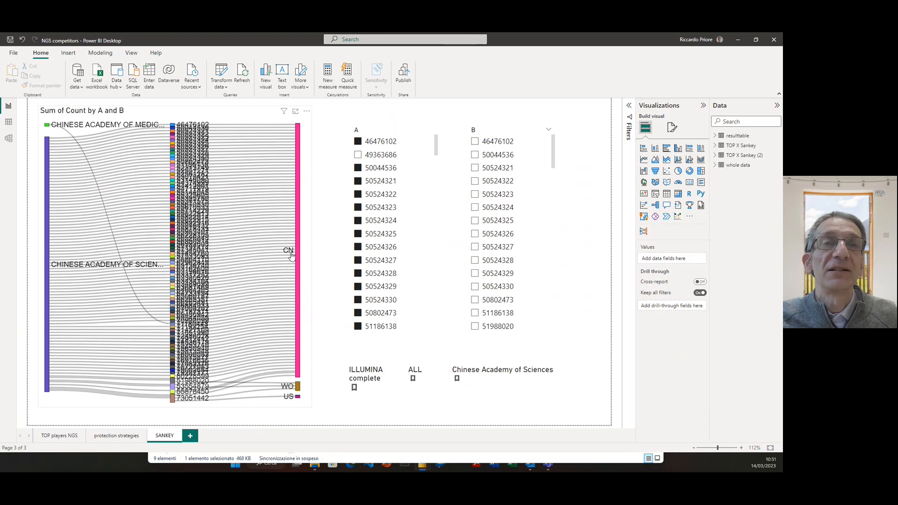
mouse_move(291, 254)
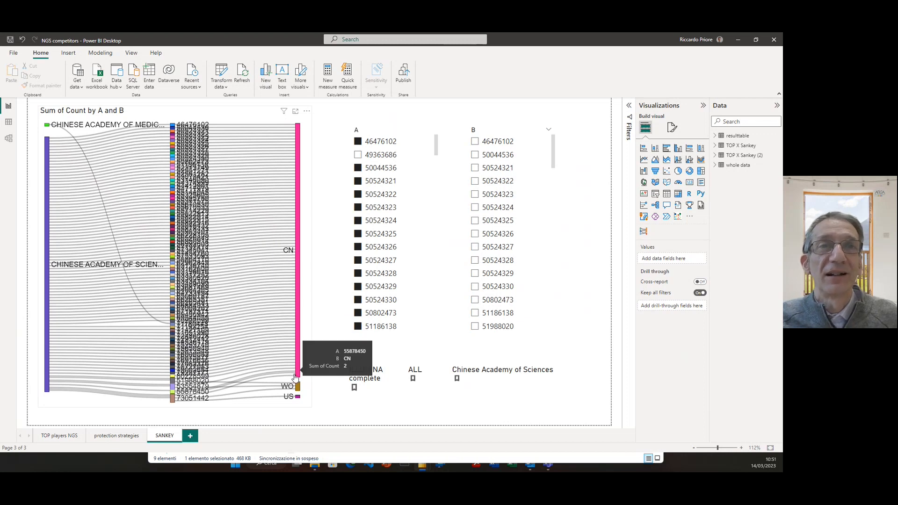
mouse_move(276, 381)
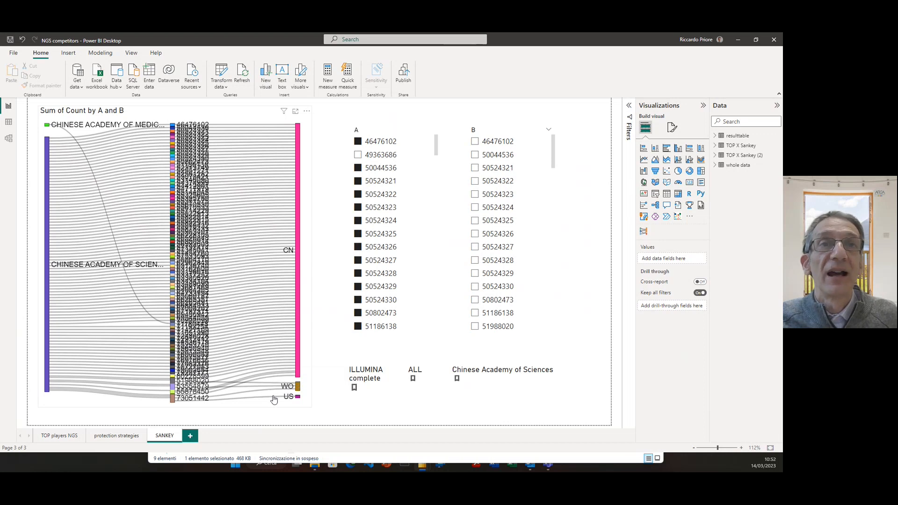
mouse_move(287, 401)
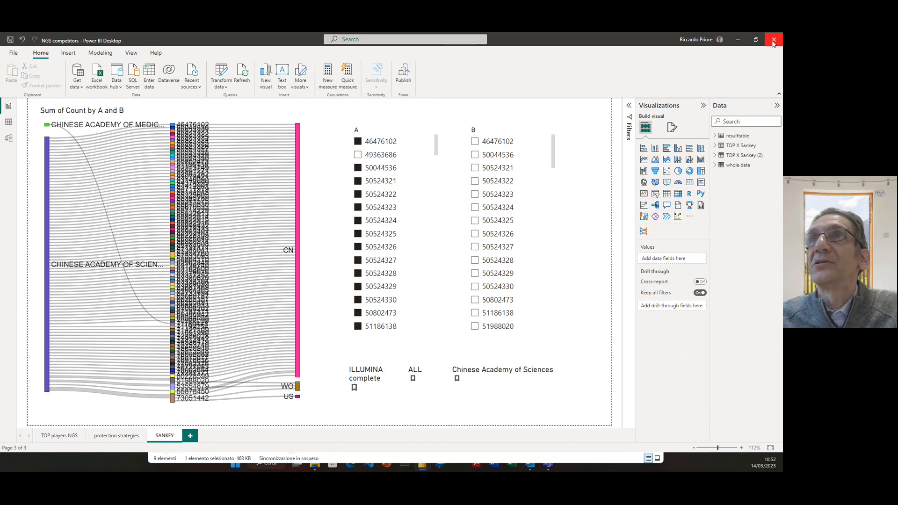
Step: Try to close the NGS competitors report while saving its changes
click(773, 41)
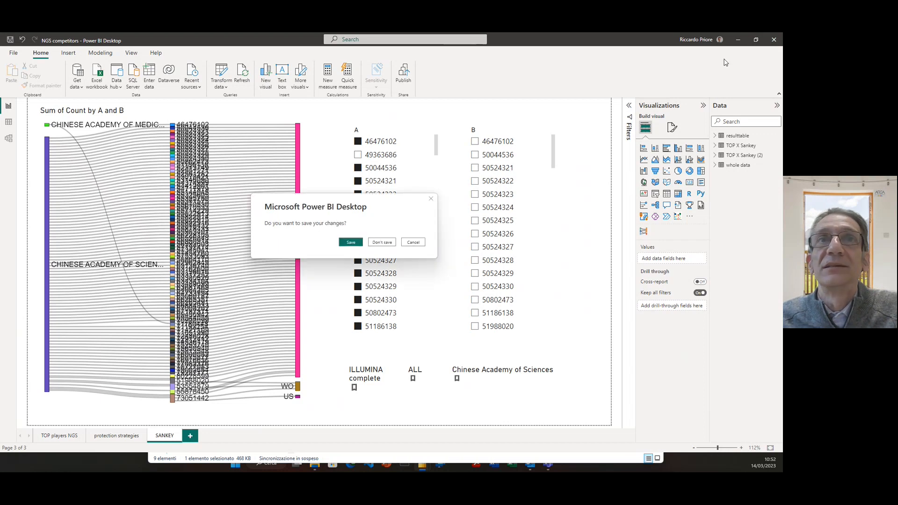
click(351, 243)
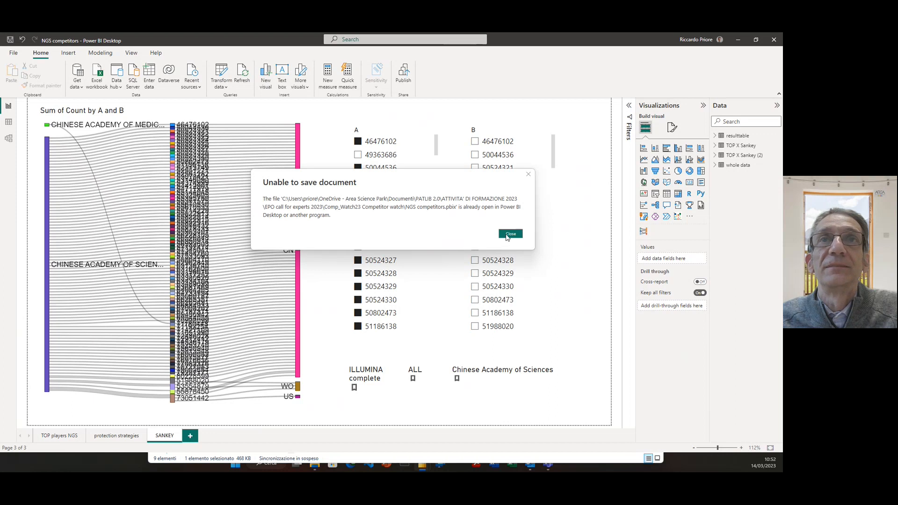
click(508, 236)
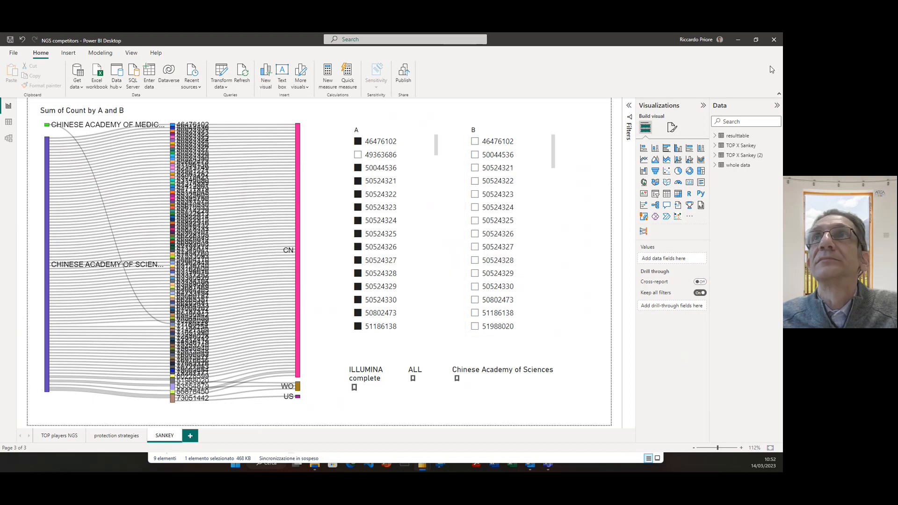
click(772, 40)
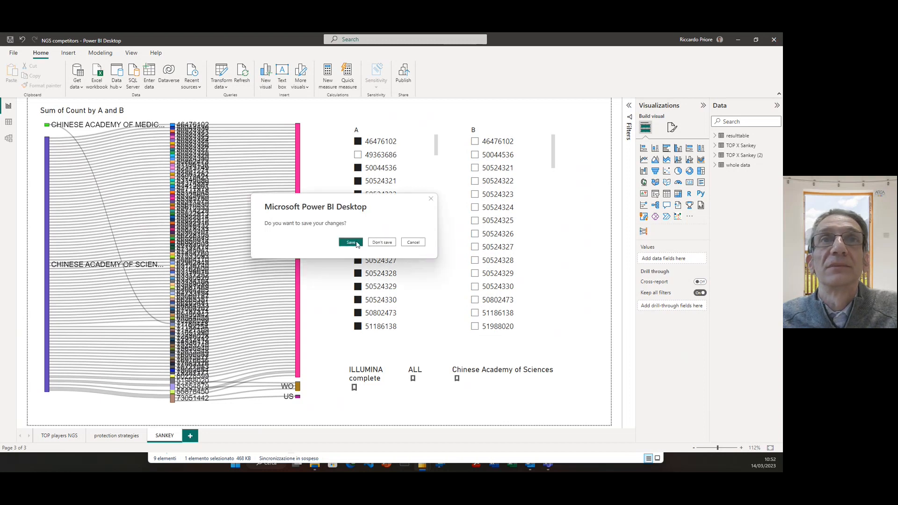
click(351, 242)
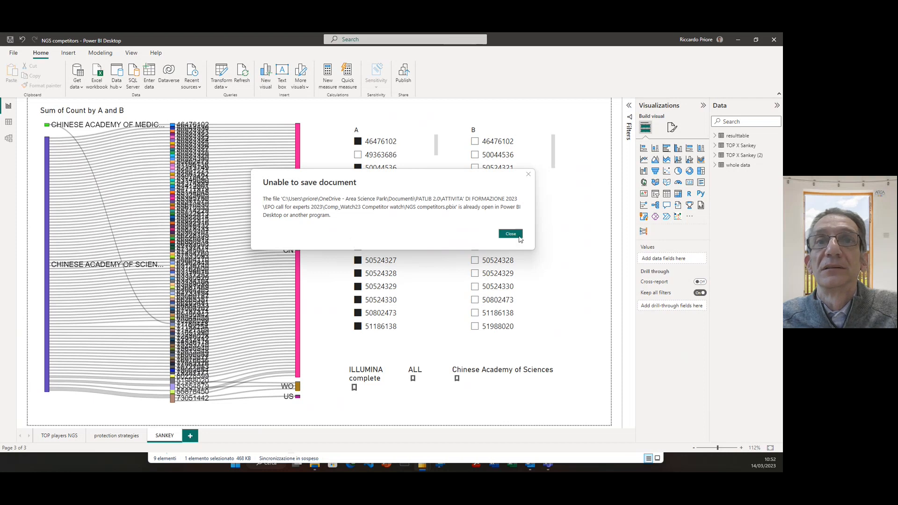
click(510, 234)
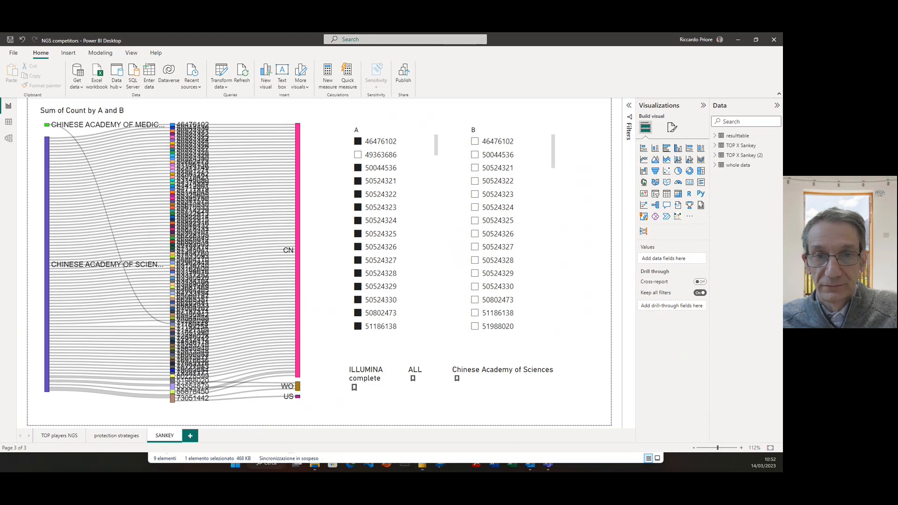
Step: Close the NGS competitors report again, choosing to save its changes
click(773, 40)
click(382, 243)
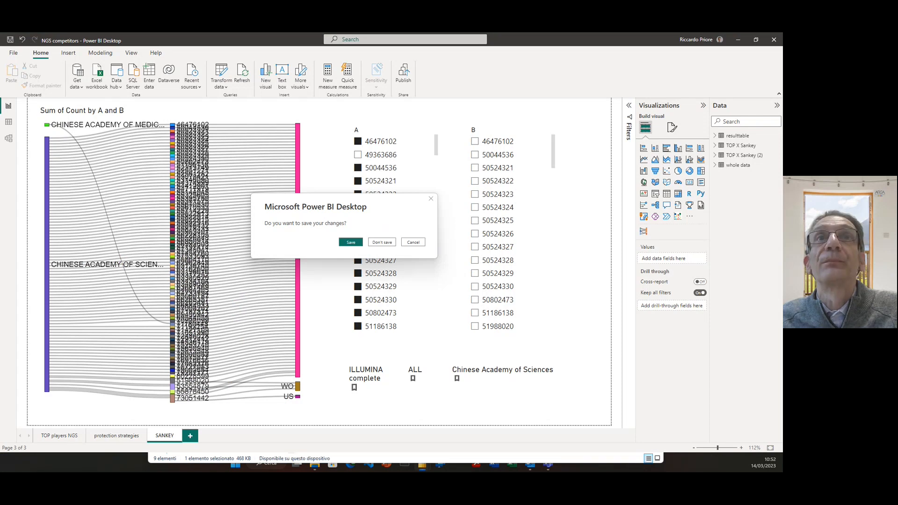
click(360, 242)
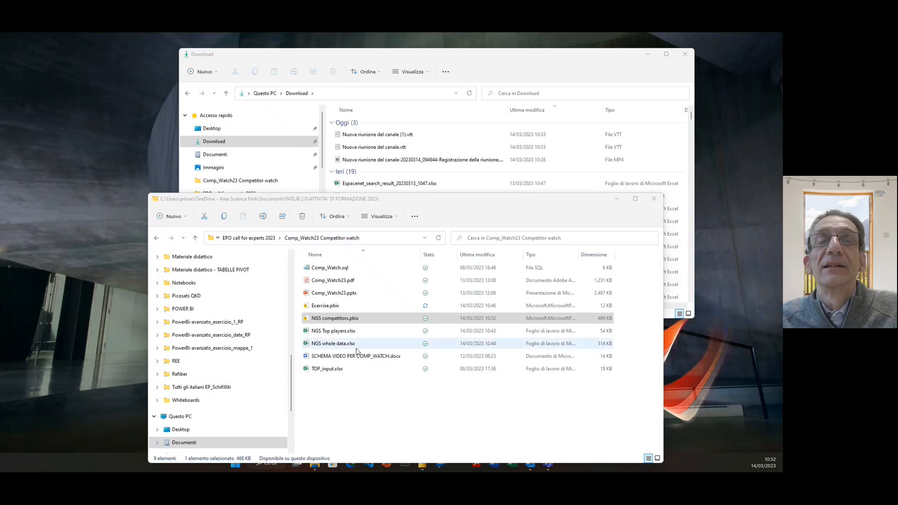
Step: Open Exercise.pbix from the Comp_Watch23 Competitor watch folder and move its window fully into view
double_click(326, 307)
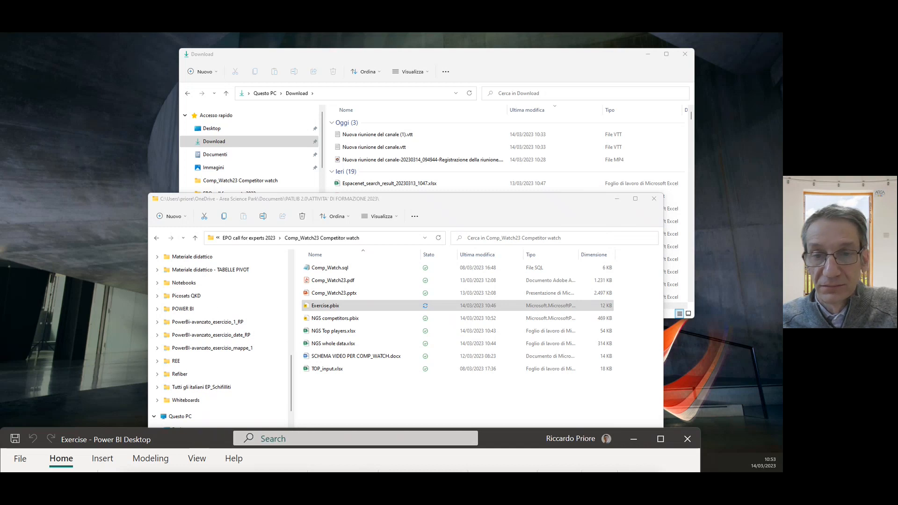
key(alt+Tab)
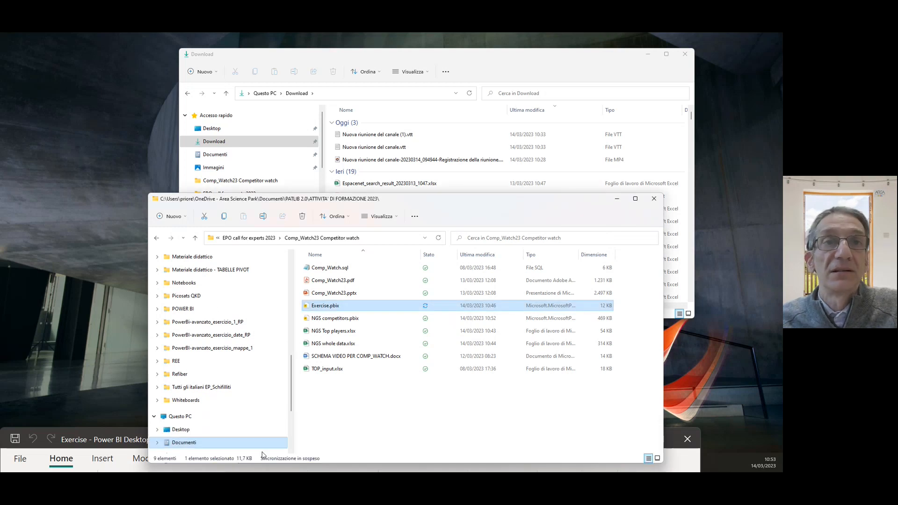
drag(101, 430, 149, 82)
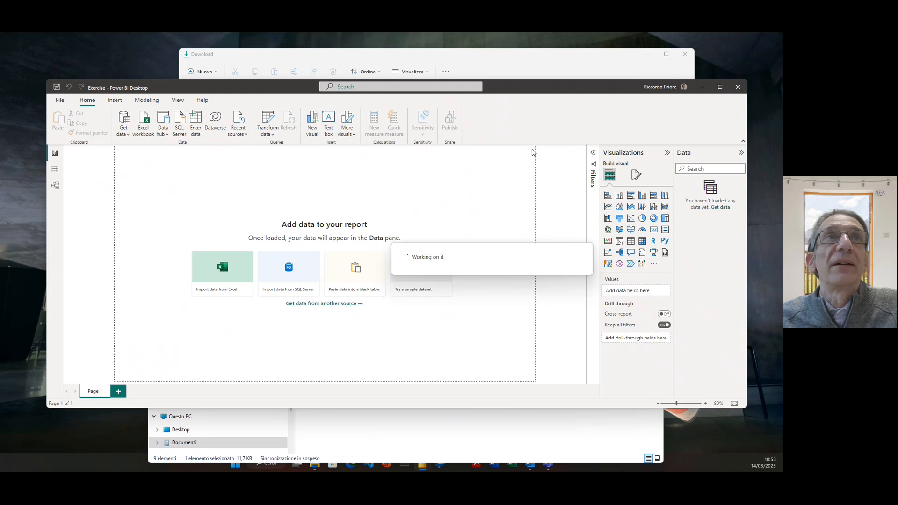
Step: Load the resulttable sheet from the Excel workbook NGS Top players.xlsx into the report and maximize the report window
click(143, 135)
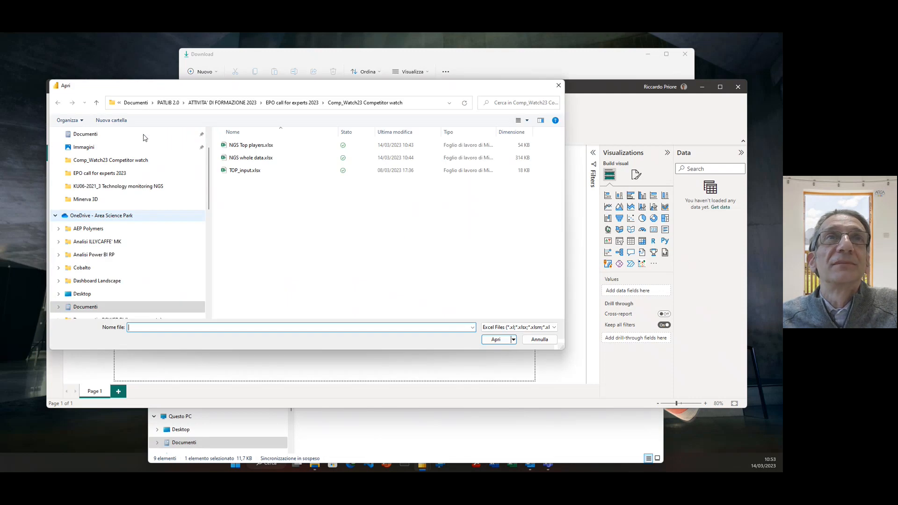
click(229, 148)
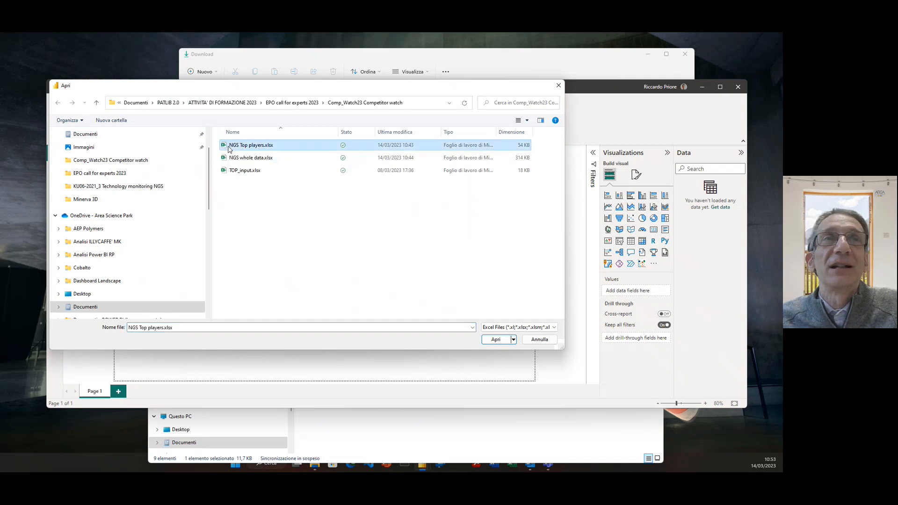
click(496, 340)
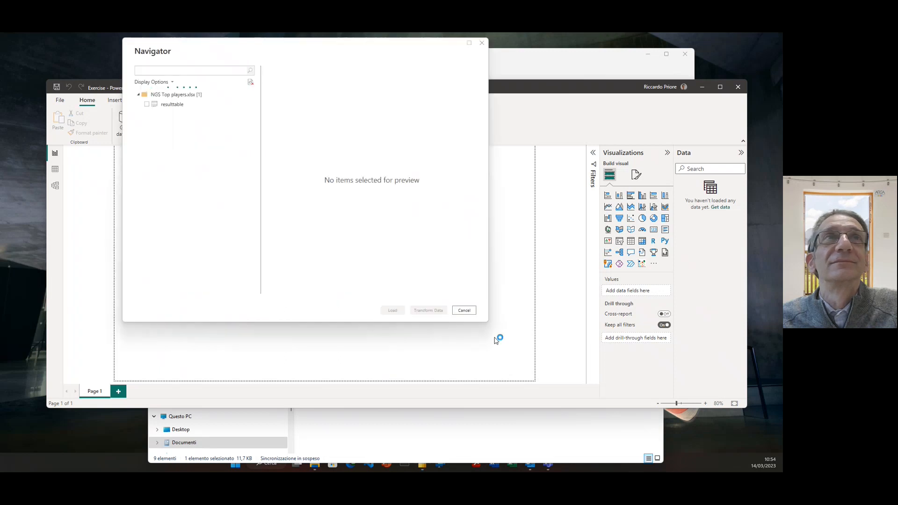
click(147, 104)
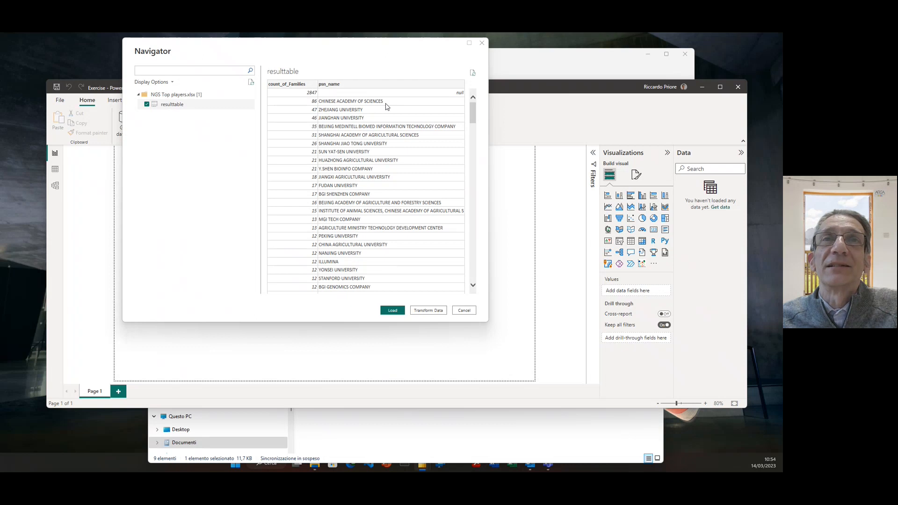
click(392, 311)
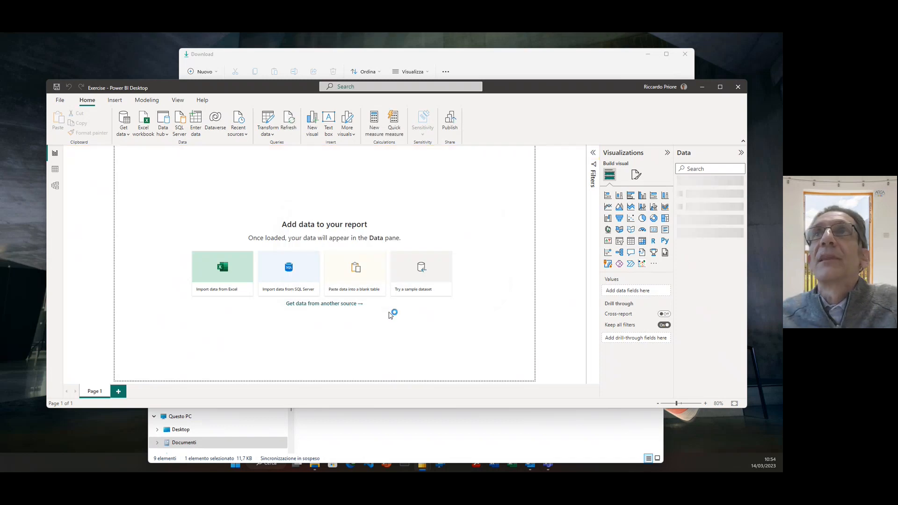
click(719, 87)
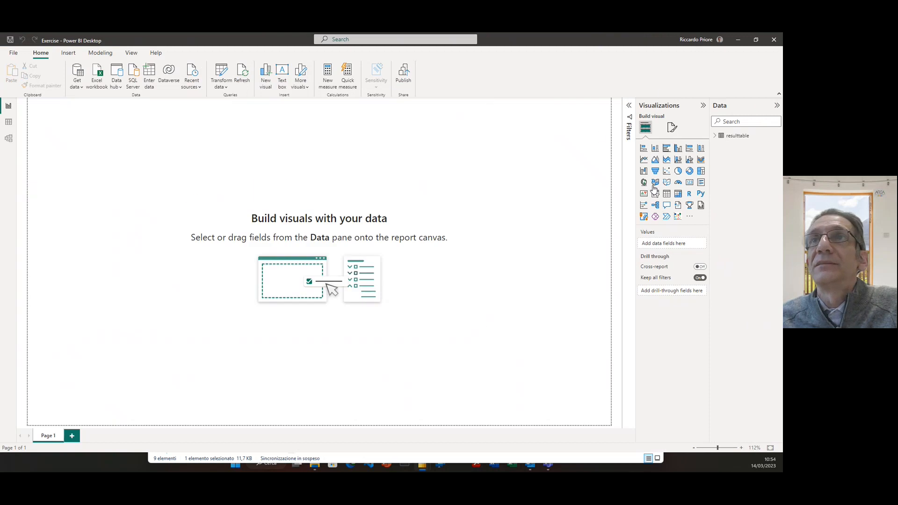
Step: Insert a stacked bar chart, enlarge it, and plot psn_name on the Y-axis against count_of_Families on the X-axis
click(643, 149)
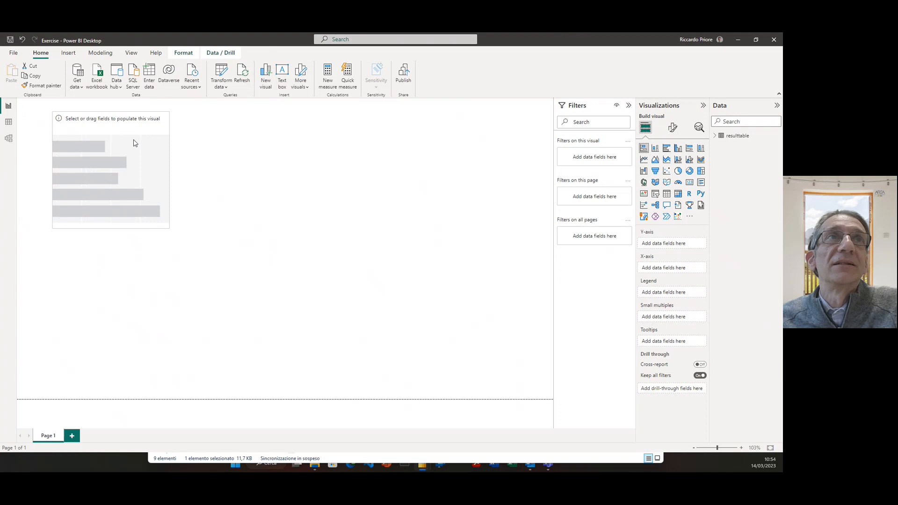
drag(169, 229, 257, 357)
click(714, 136)
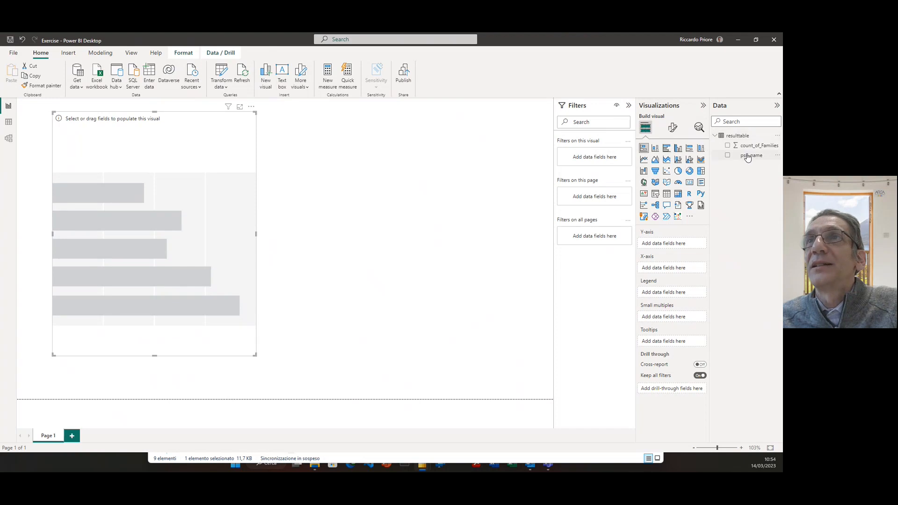
drag(750, 158, 674, 246)
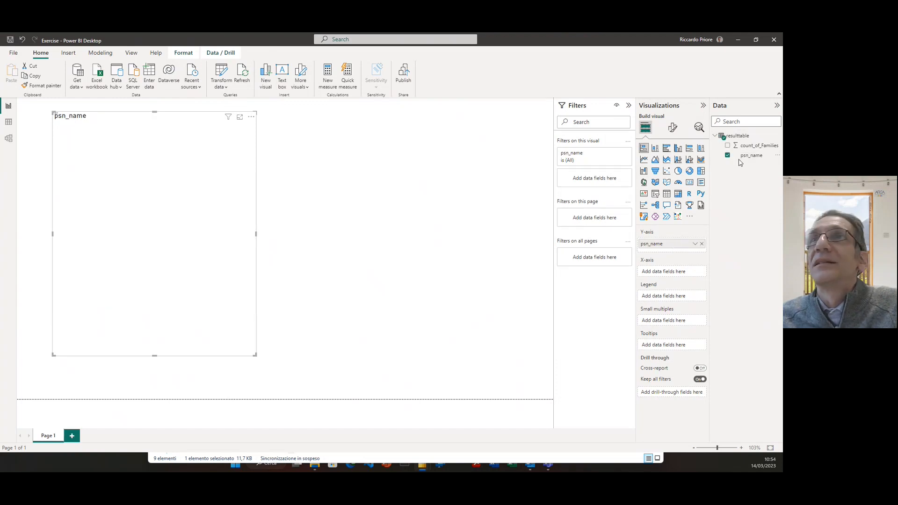
drag(755, 148, 681, 276)
drag(682, 274, 682, 274)
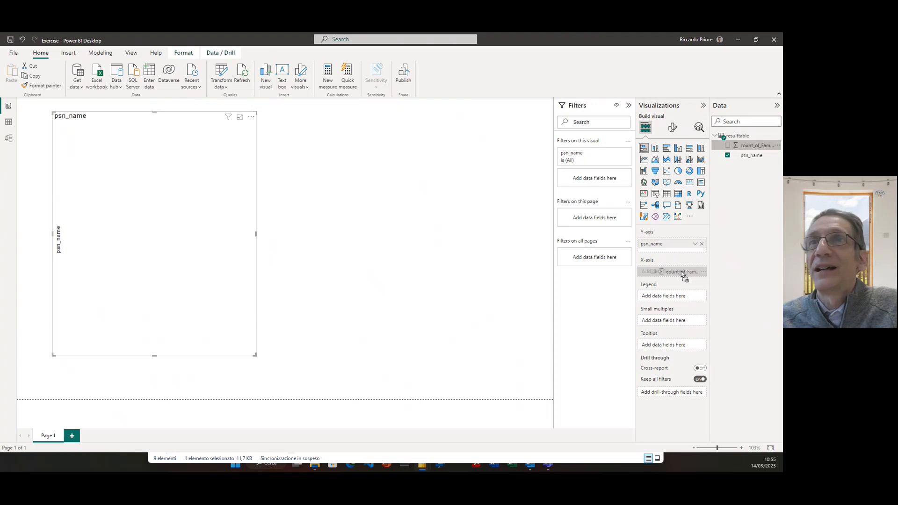
drag(682, 274, 681, 275)
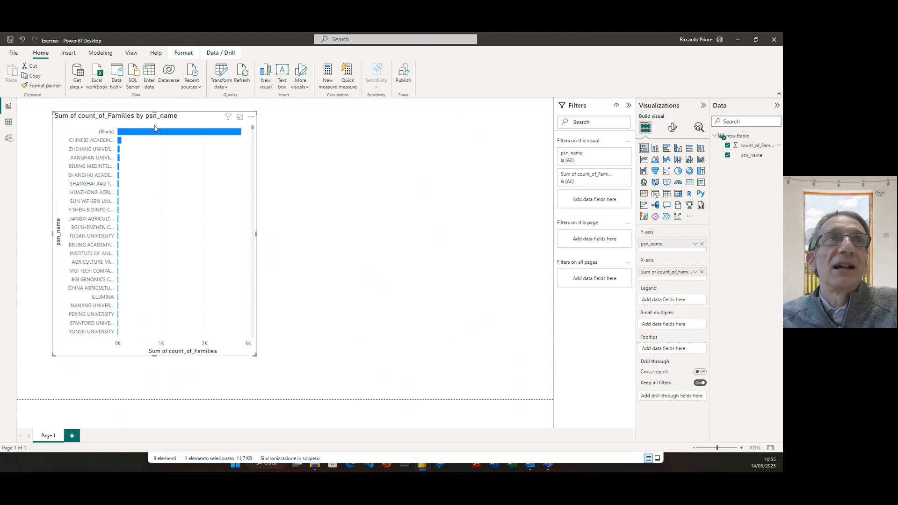
Step: Exclude (Blank) from the bar chart's psn_name filter and widen the chart so more of the names fits
mouse_move(152, 134)
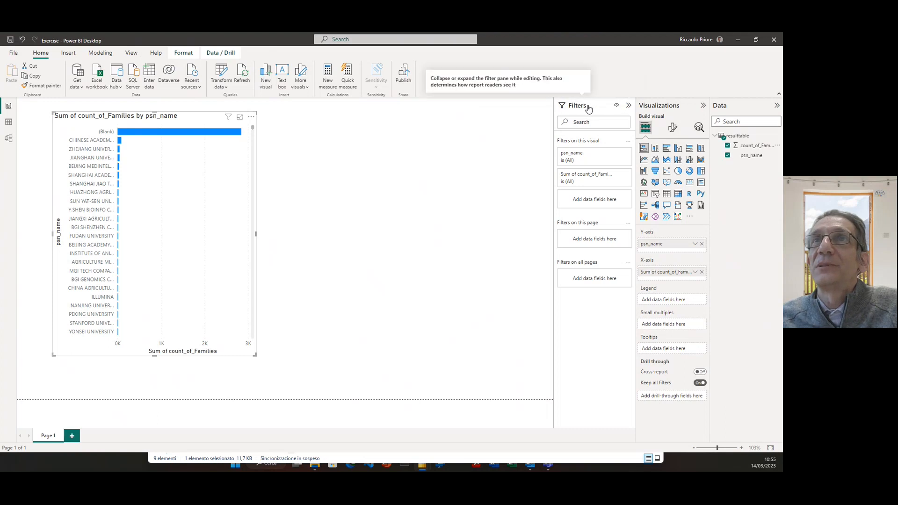
mouse_move(618, 157)
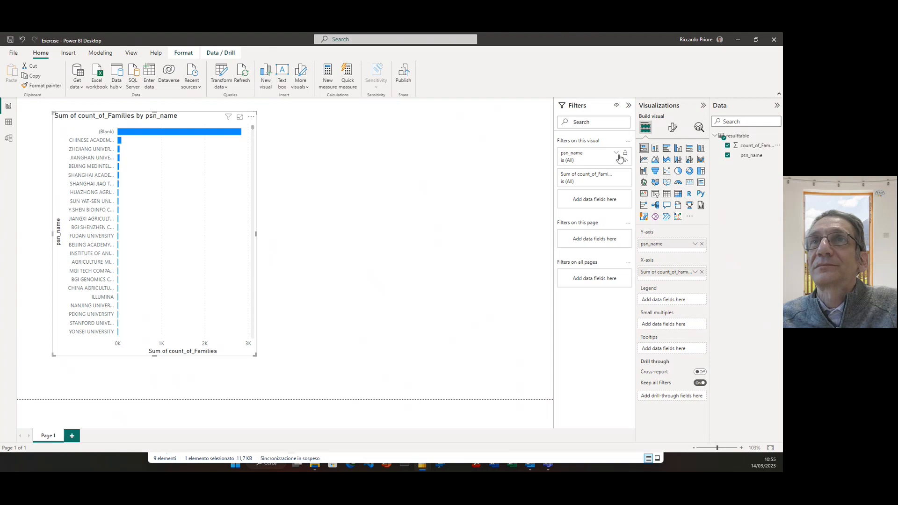
click(616, 154)
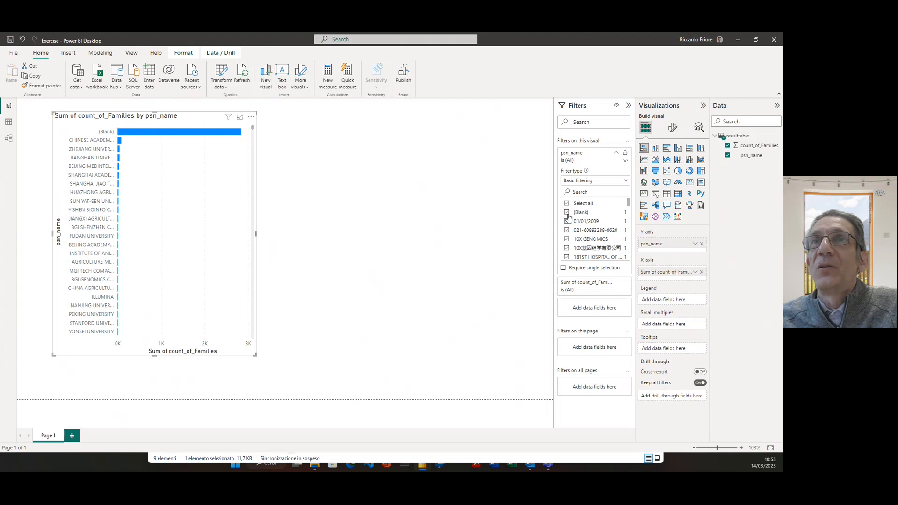
click(567, 213)
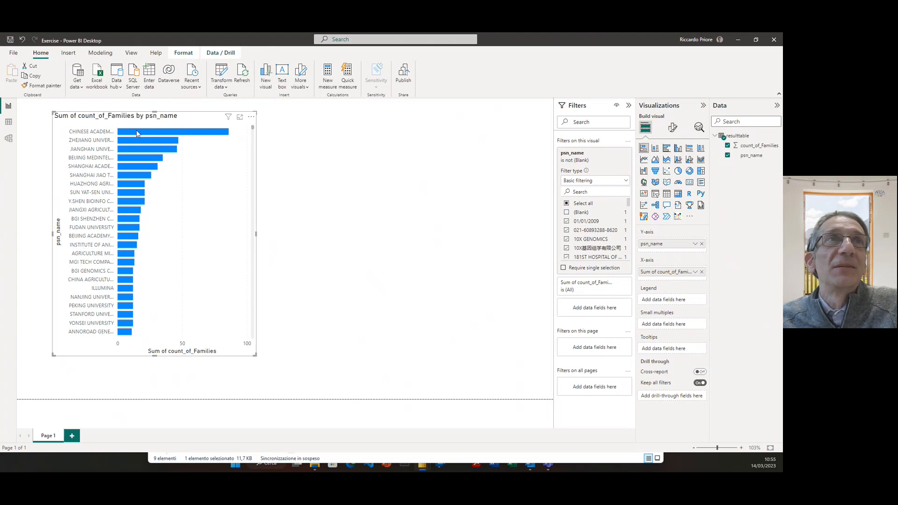
drag(256, 234, 308, 240)
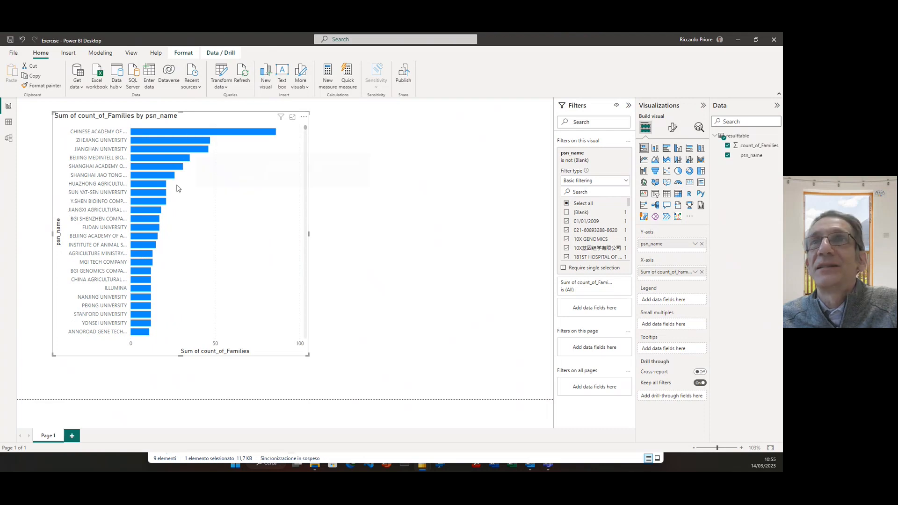
Step: Turn on data labels for the bar chart
click(672, 129)
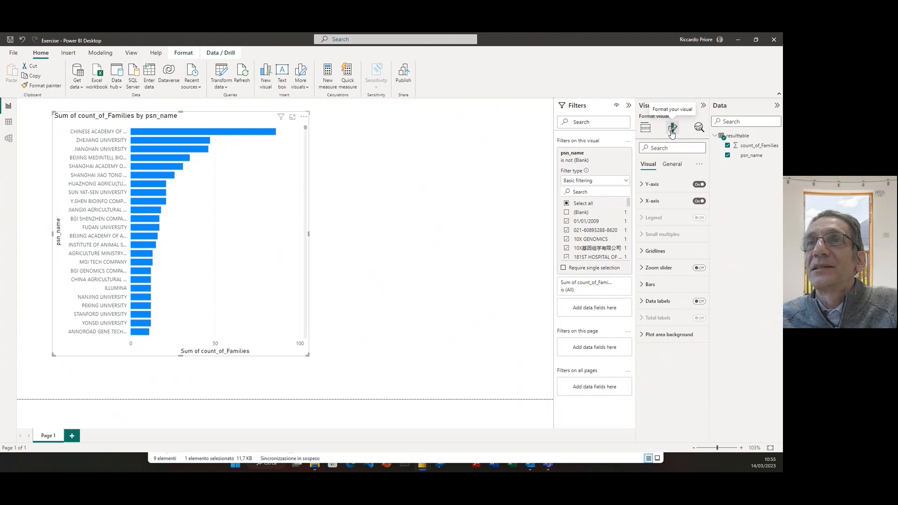
click(642, 302)
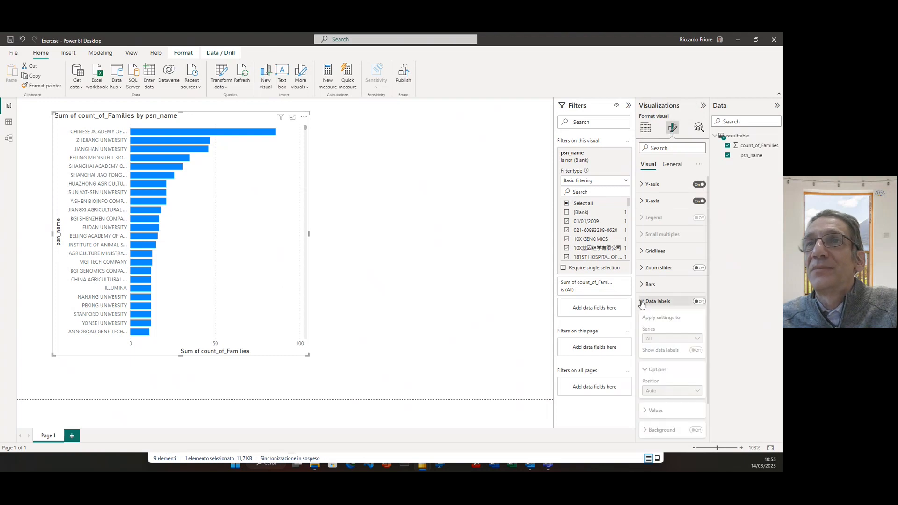
click(698, 301)
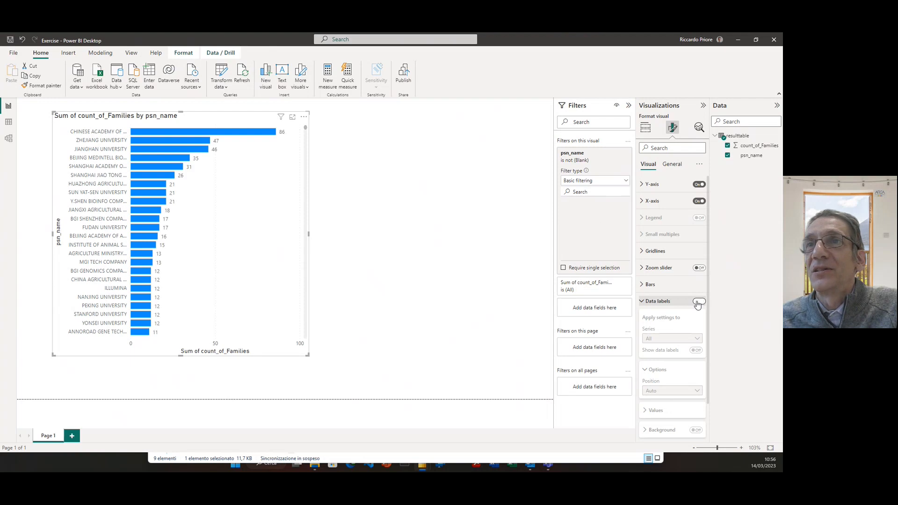
Step: Set the bar chart's data label values to the custom green #08EC54 and make them bold
scroll(681, 373, down, 1)
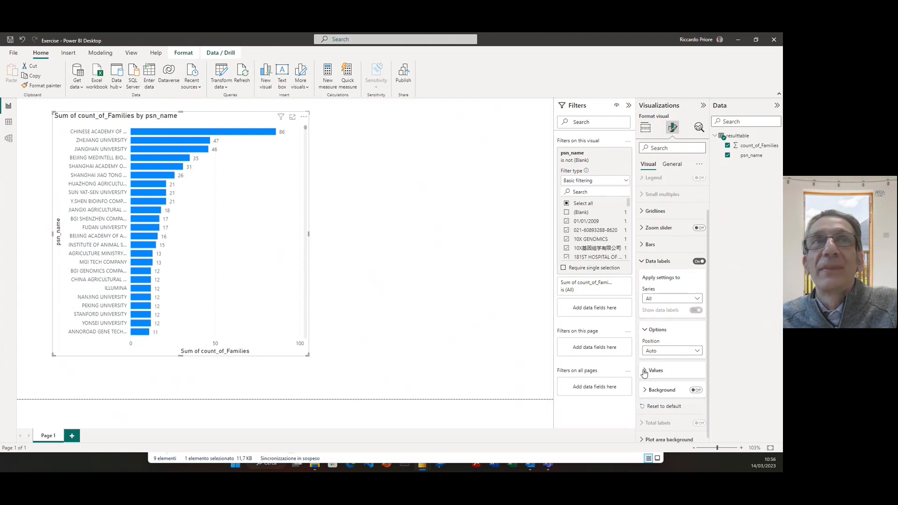
click(685, 370)
scroll(685, 370, down, 3)
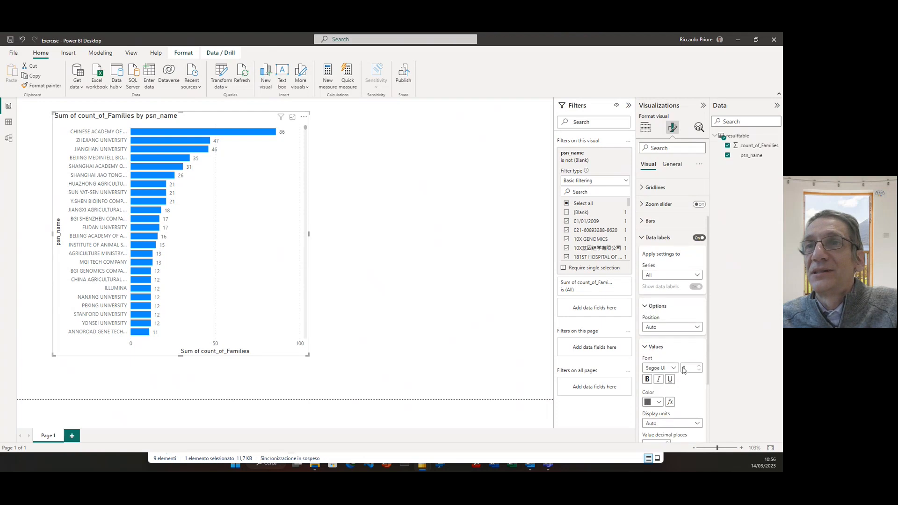
click(659, 346)
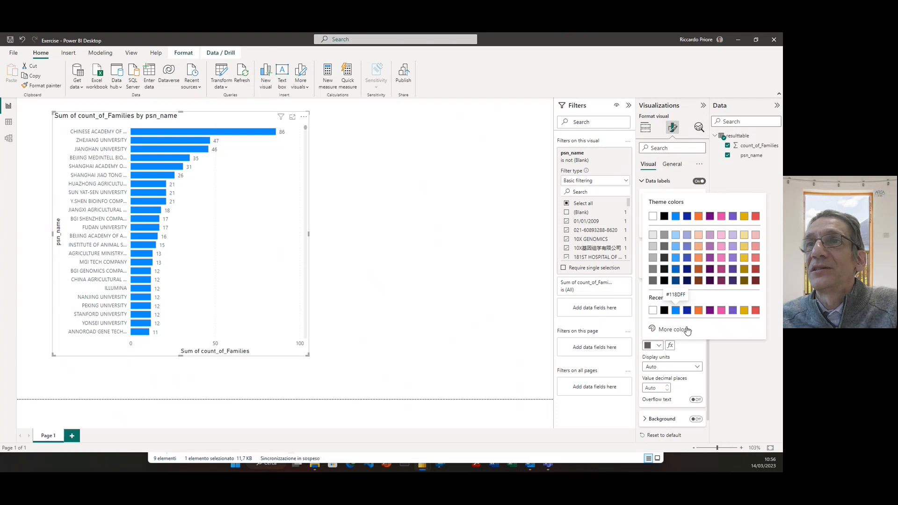
click(669, 329)
drag(672, 302, 689, 303)
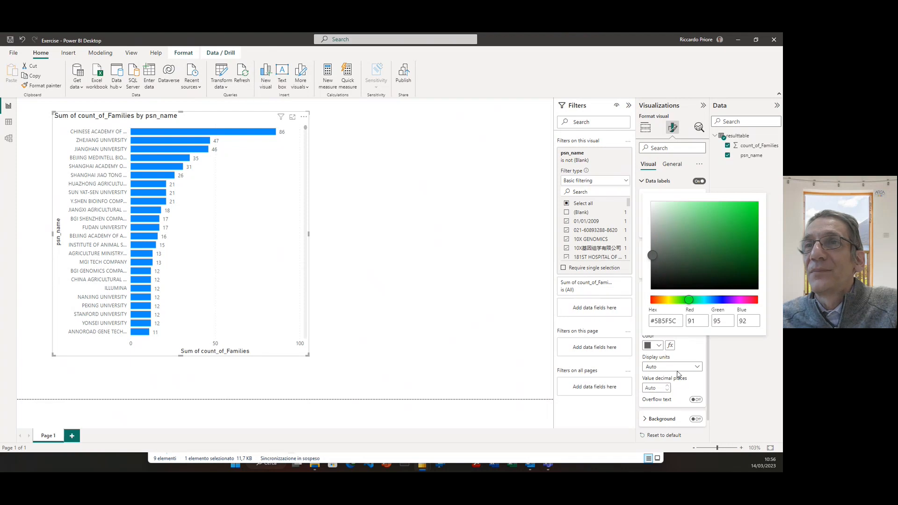
click(659, 347)
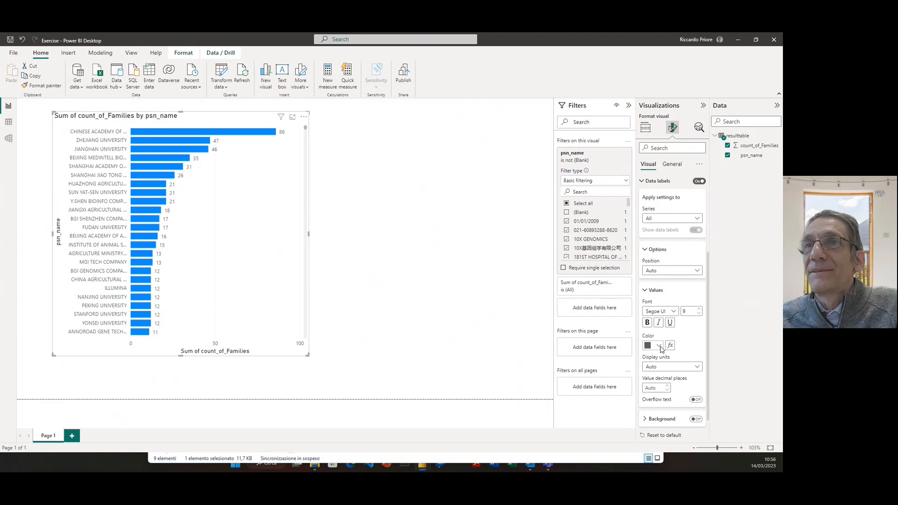
click(660, 347)
click(672, 333)
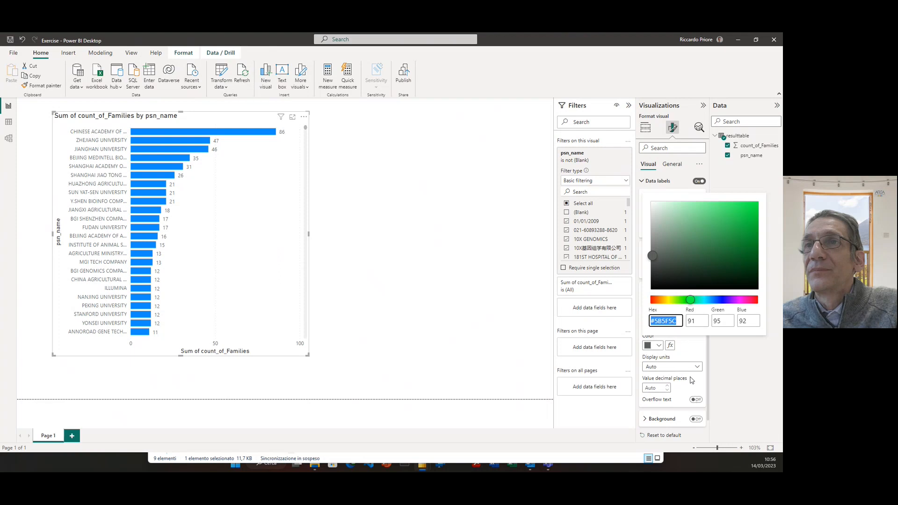
drag(653, 256, 752, 207)
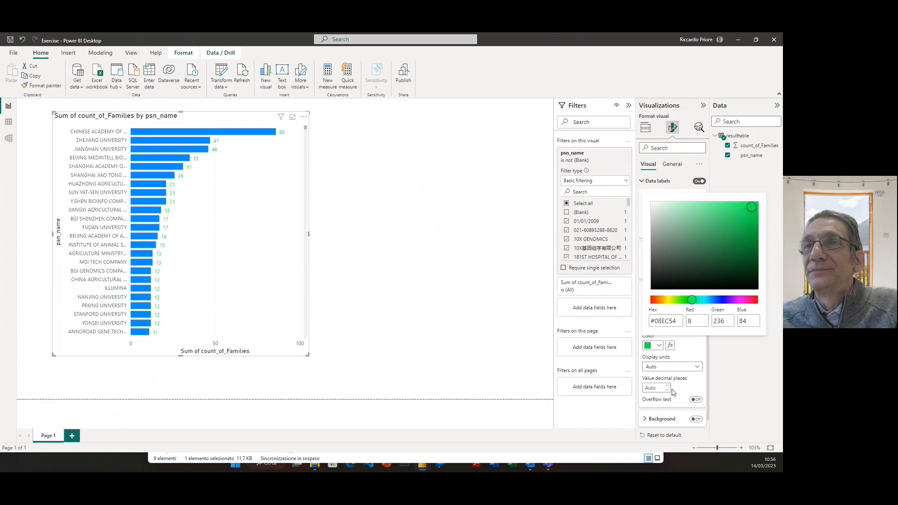
click(695, 387)
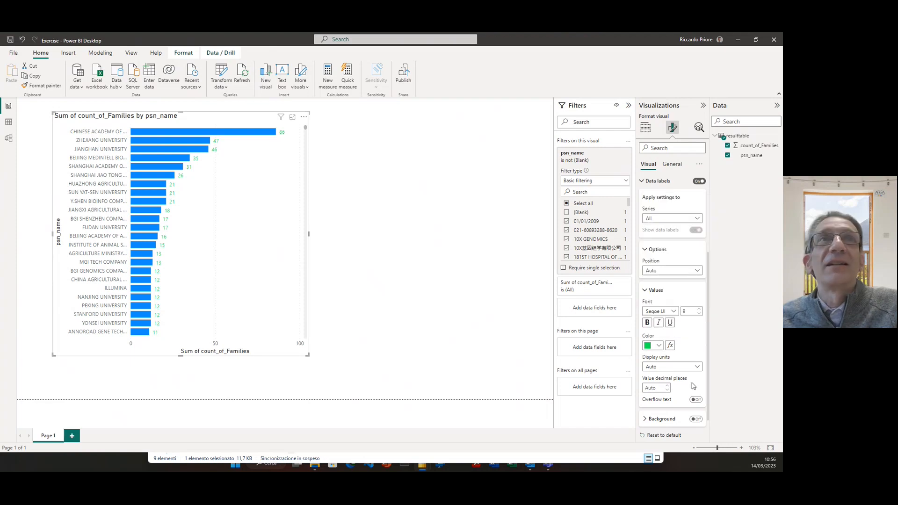
click(647, 322)
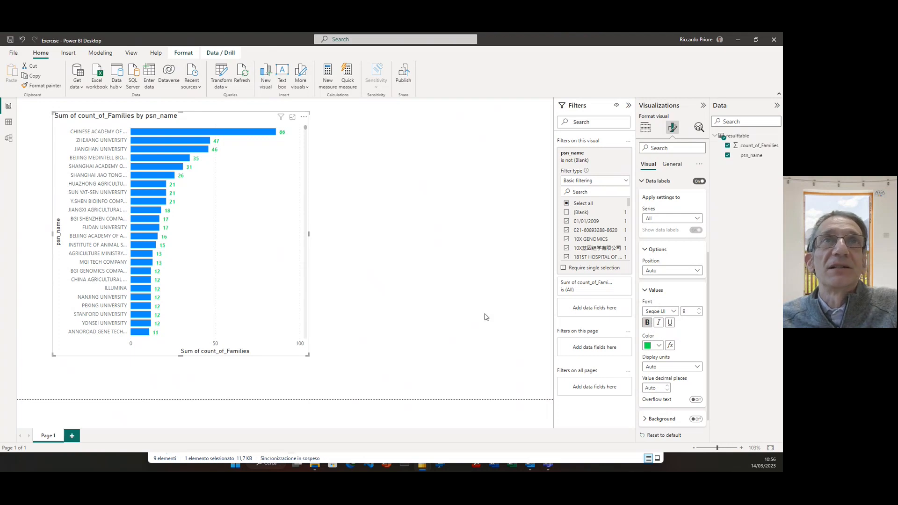
Step: Add a narrowed psn_name slicer to the page, placed beside the bar chart
click(420, 203)
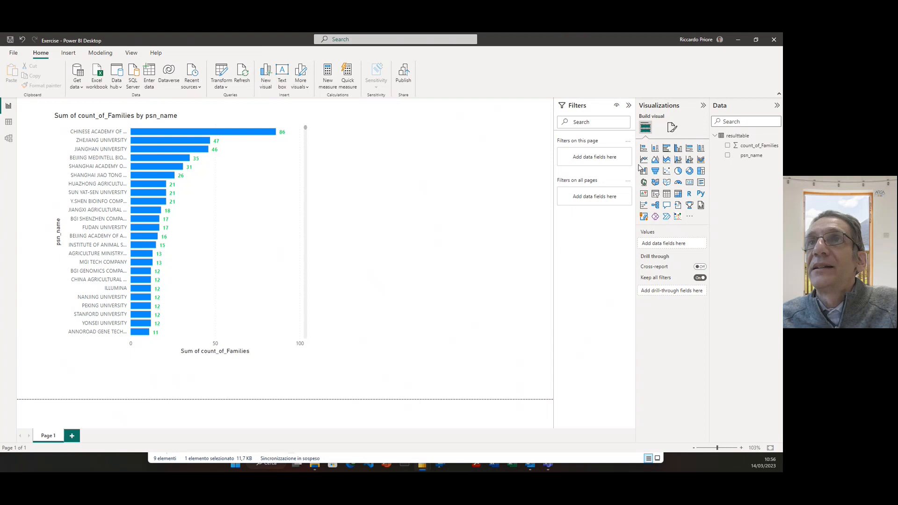
click(656, 194)
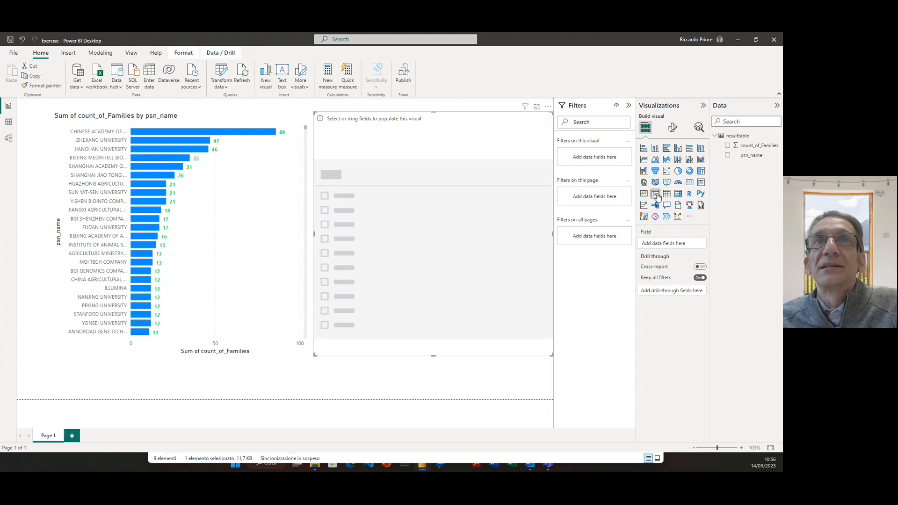
drag(553, 233, 484, 236)
drag(381, 126, 422, 134)
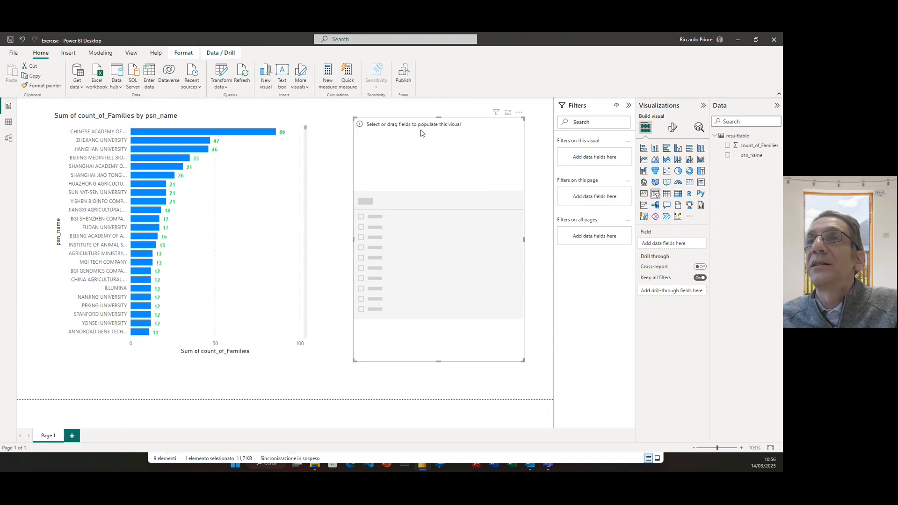
drag(727, 157, 674, 248)
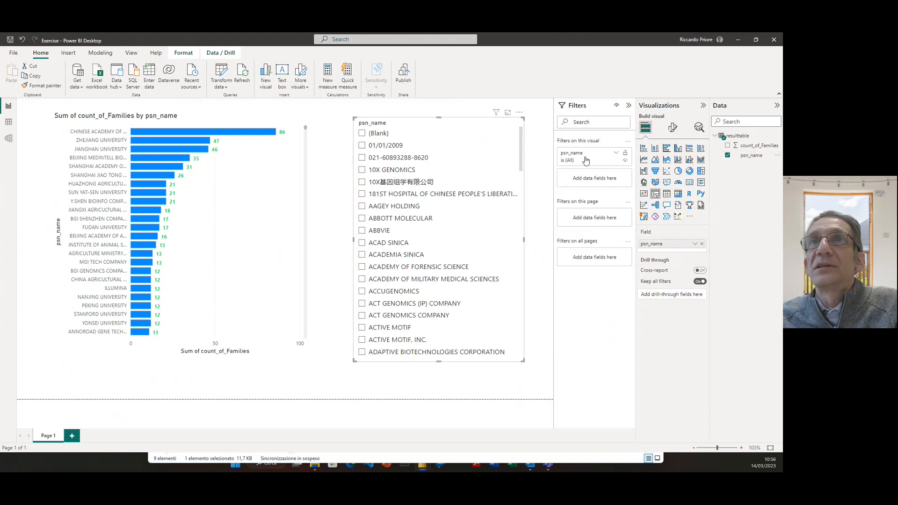
Step: Filter (Blank), 01/01/2009 and the phone-number-like entry out of the psn_name slicer
click(616, 157)
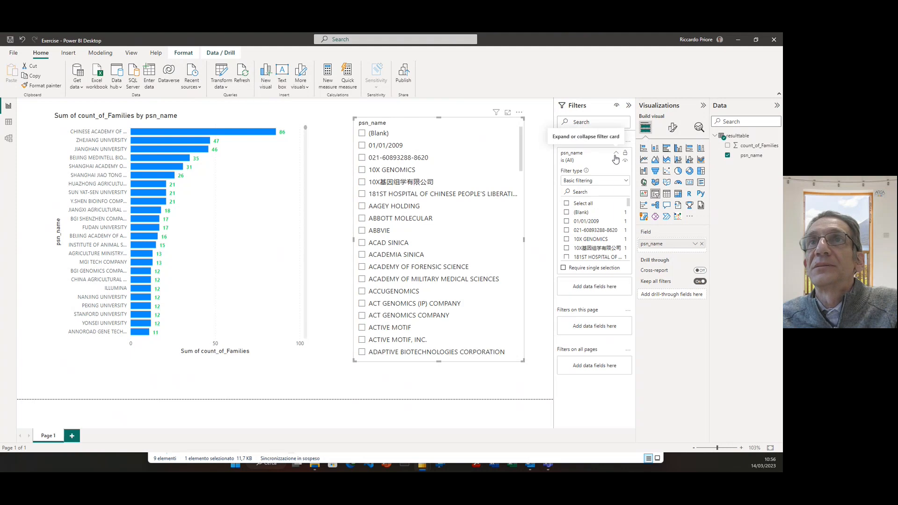
click(567, 212)
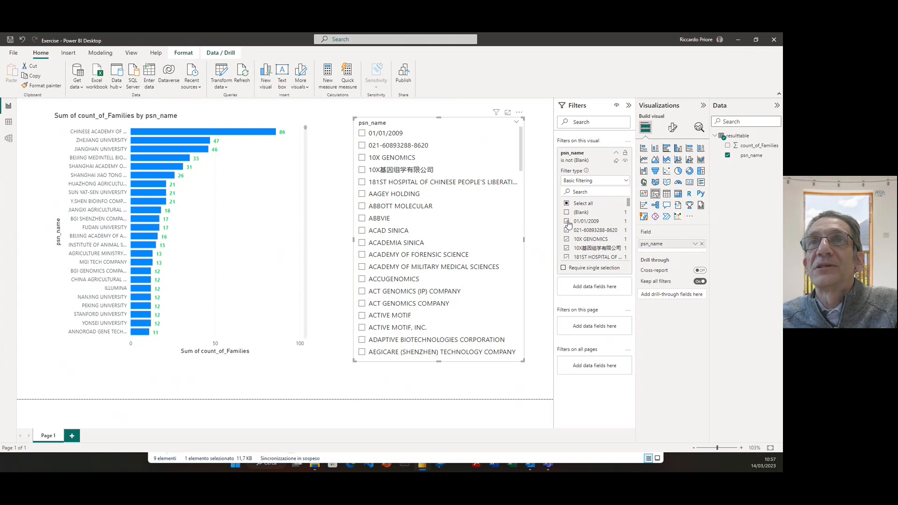
click(567, 222)
click(567, 231)
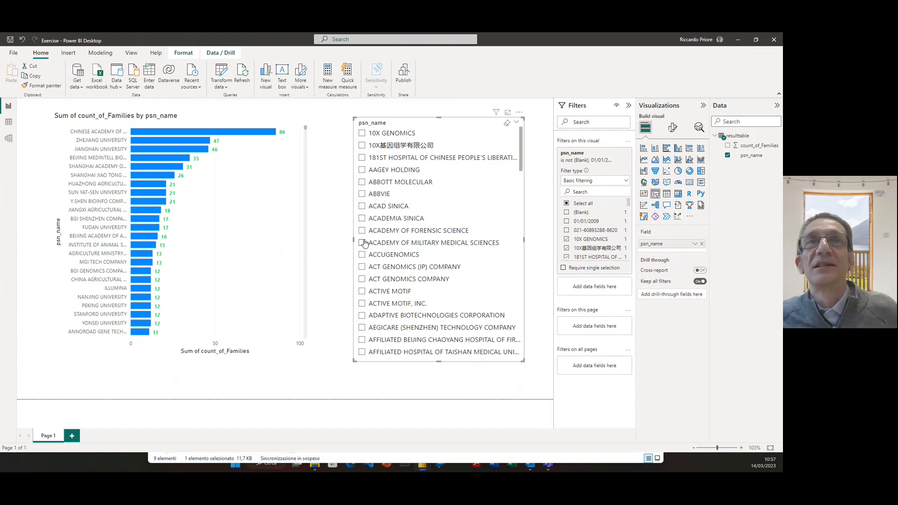
Step: Test the slicer by selecting ACAD SINICA and ACADEMIA SINICA, and clear the selection
click(363, 206)
click(362, 218)
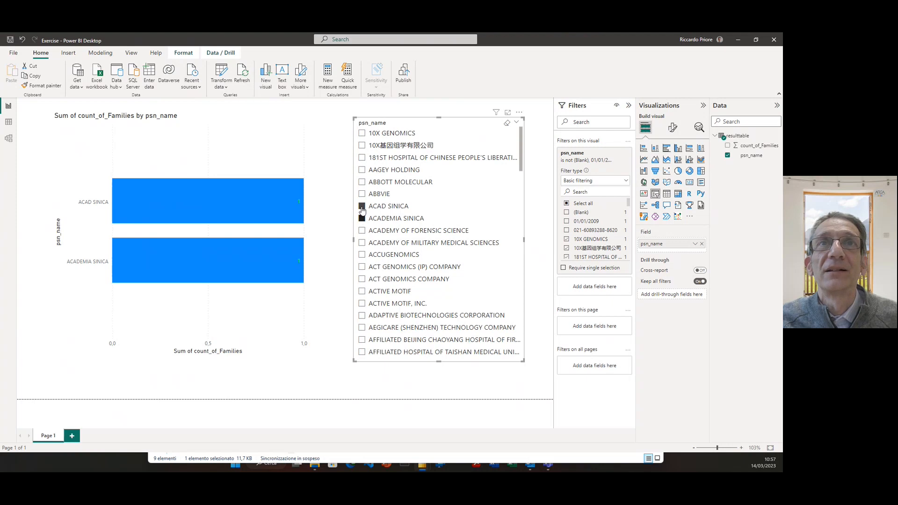
click(506, 123)
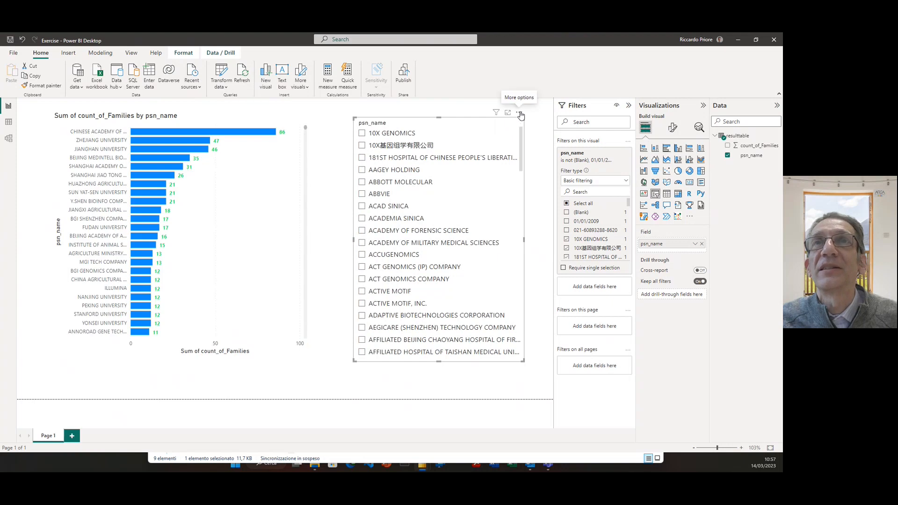
Step: Enable the search box in the psn_name slicer and search it for ILL
click(521, 114)
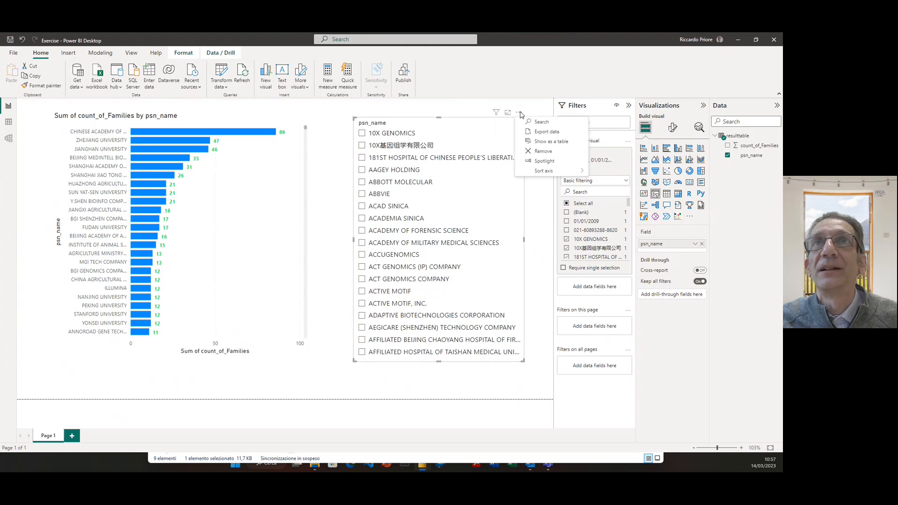
click(542, 125)
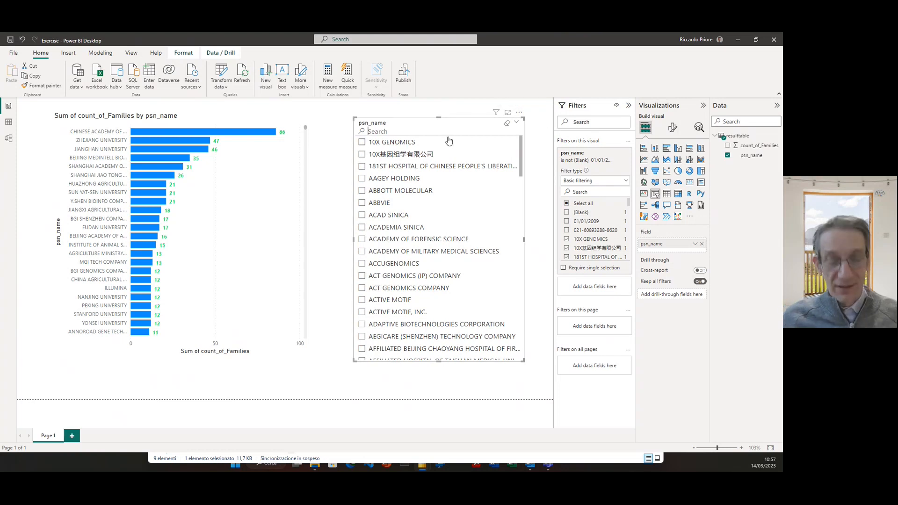
text(ILL)
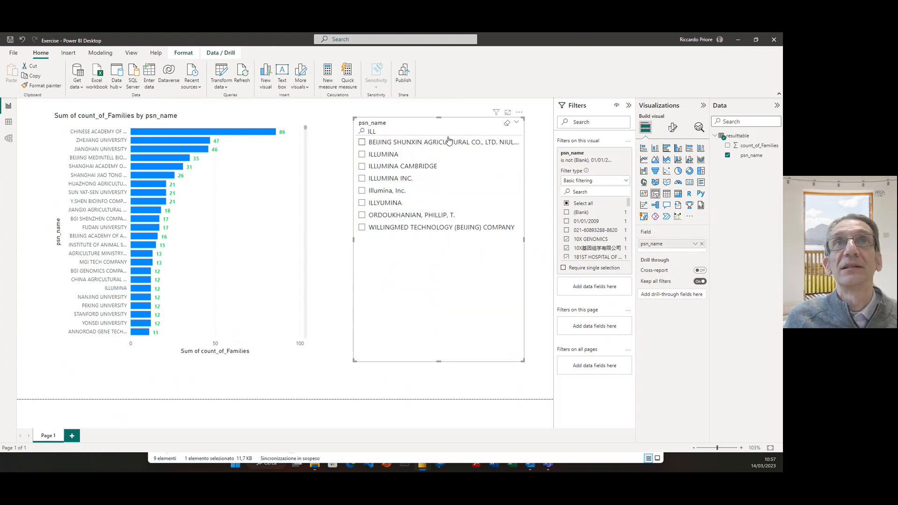
Step: Test the slicer by selecting ILLUMINA, ILLUMINA CAMBRIDGE, ILLUMINA INC., "Illumina, Inc." and ILLYUMINA, and clear the selection
click(362, 154)
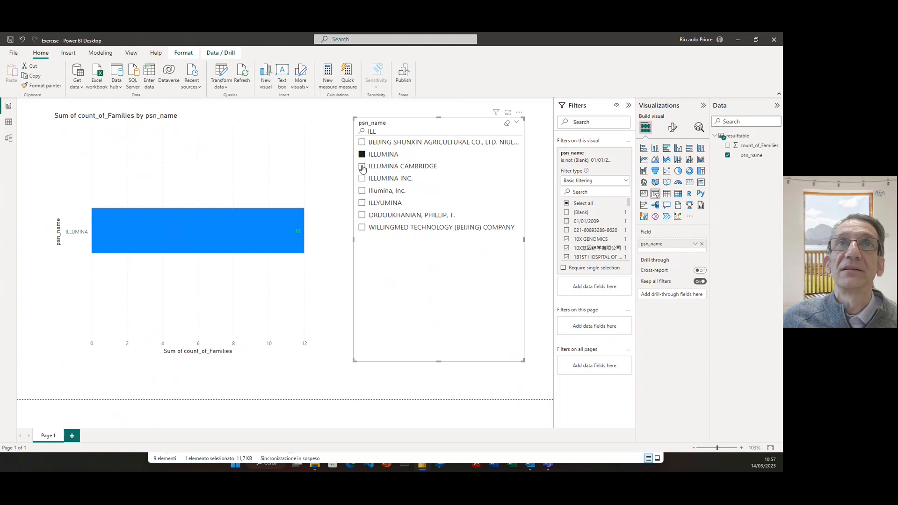
click(362, 166)
click(362, 178)
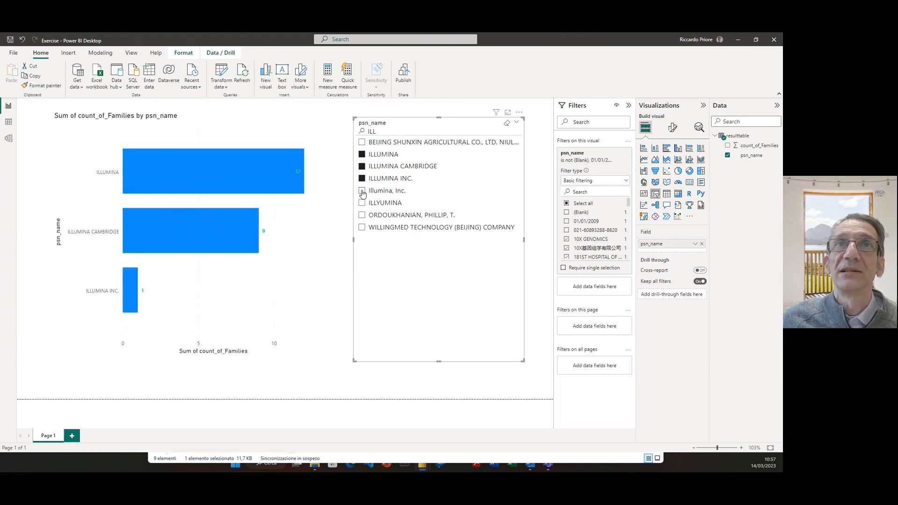
click(362, 191)
click(363, 204)
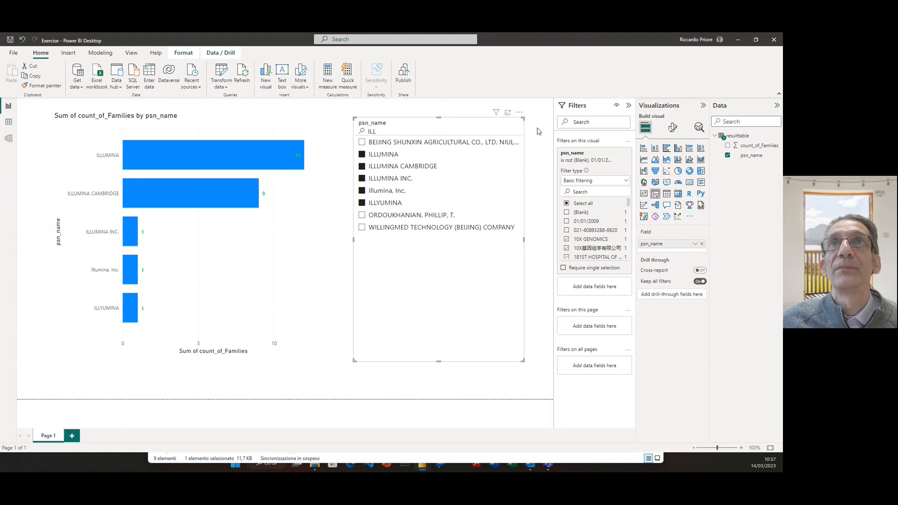
click(508, 124)
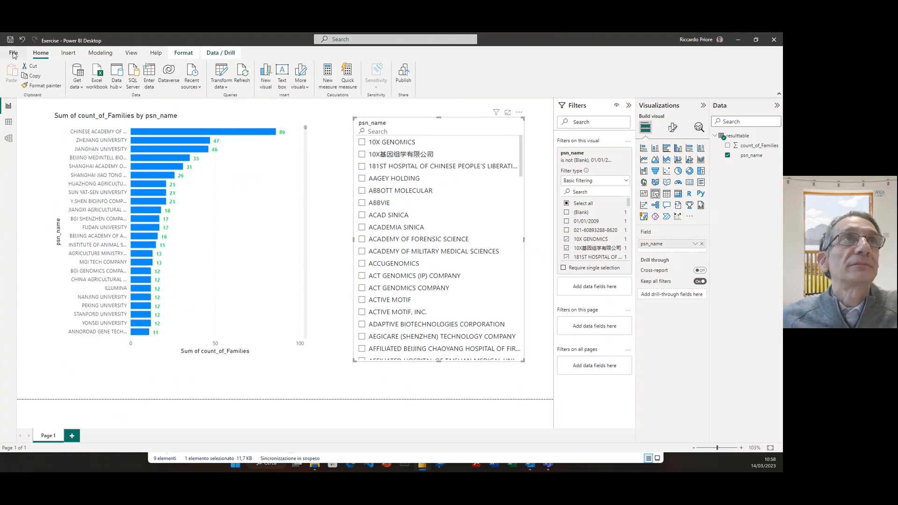
Step: Add a new report page and load the whole data sheet from the Excel workbook NGS whole data.xlsx
click(71, 436)
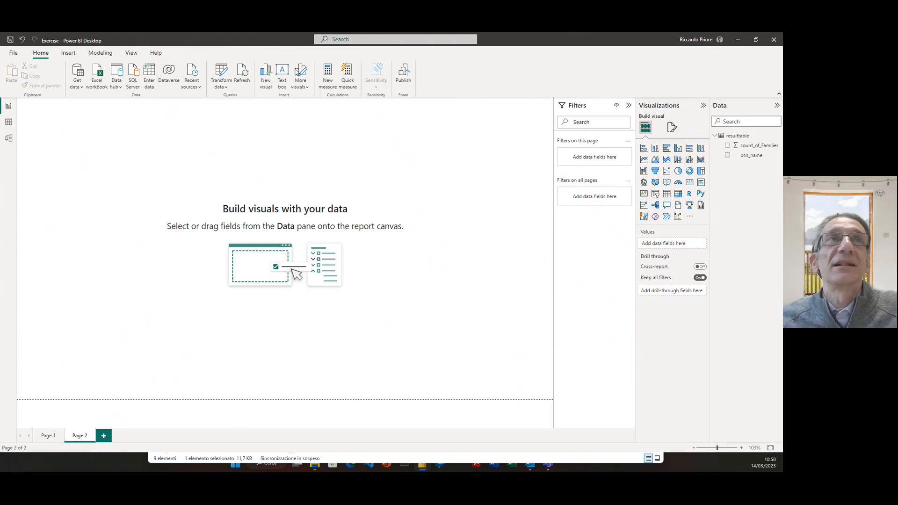
click(97, 88)
scroll(95, 87, up, 2)
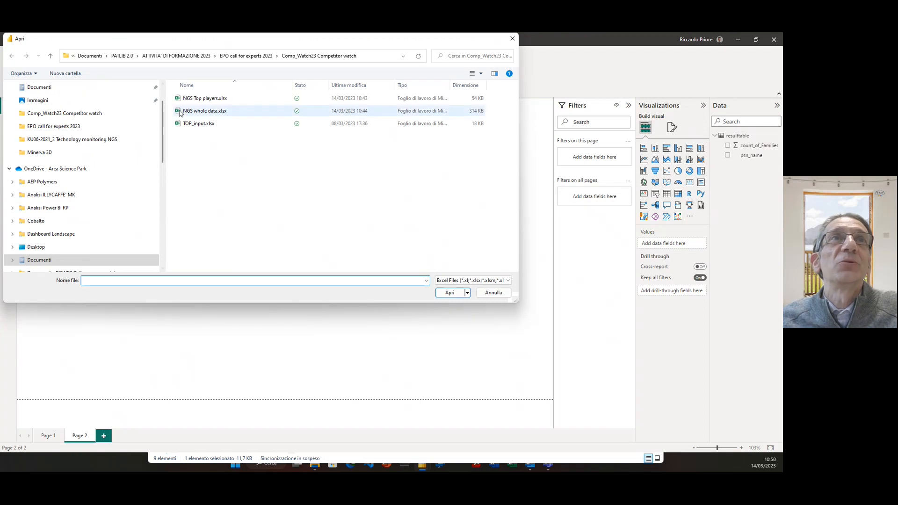
click(198, 113)
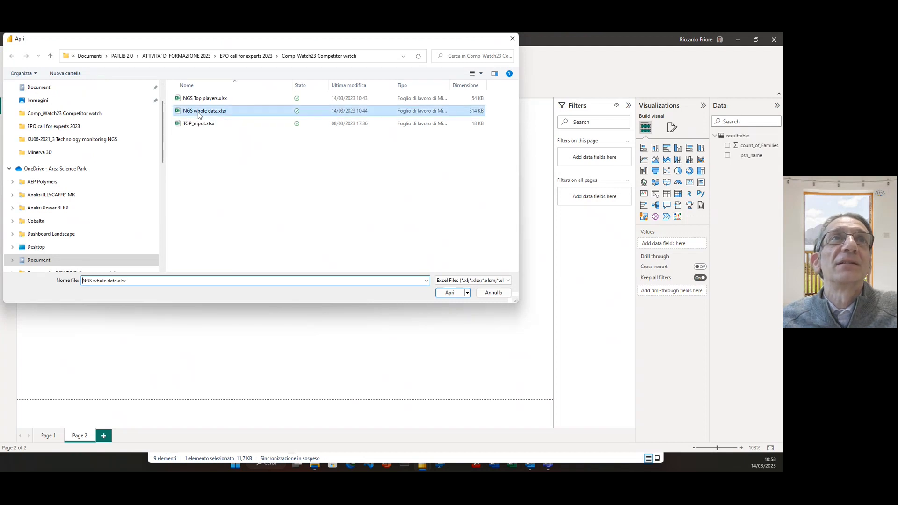
click(453, 294)
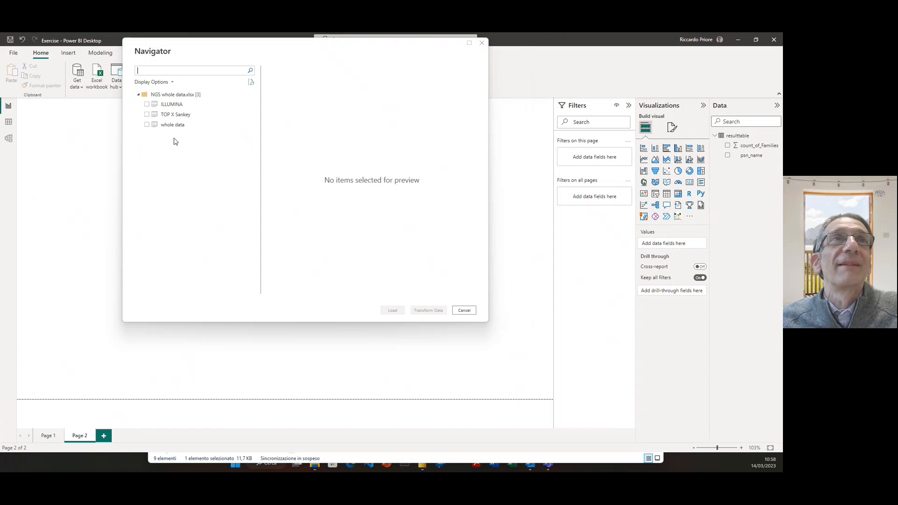
click(147, 125)
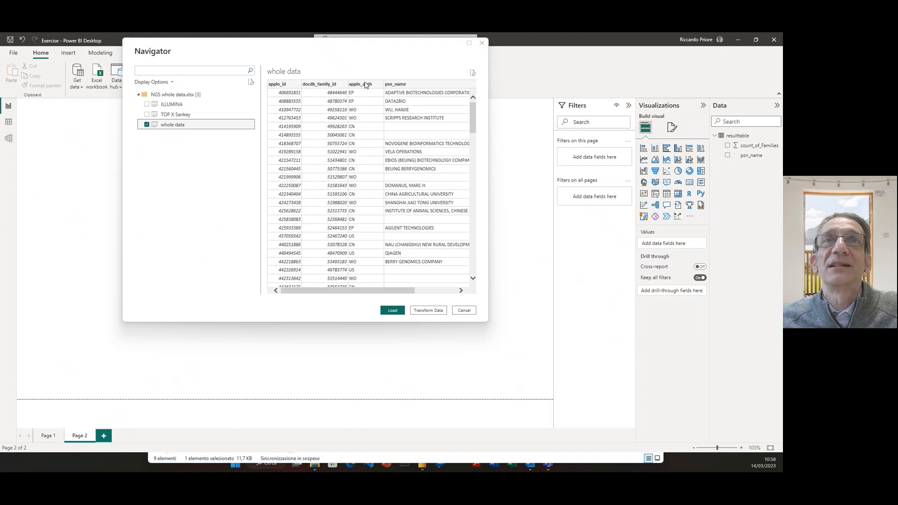
click(392, 311)
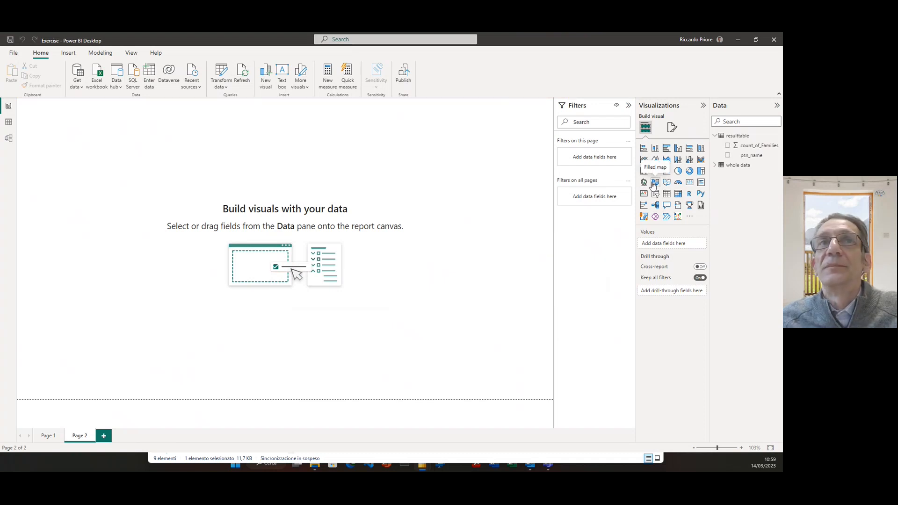
Step: Add a donut chart to Page 2, move it away from the page corner and enlarge it
click(690, 174)
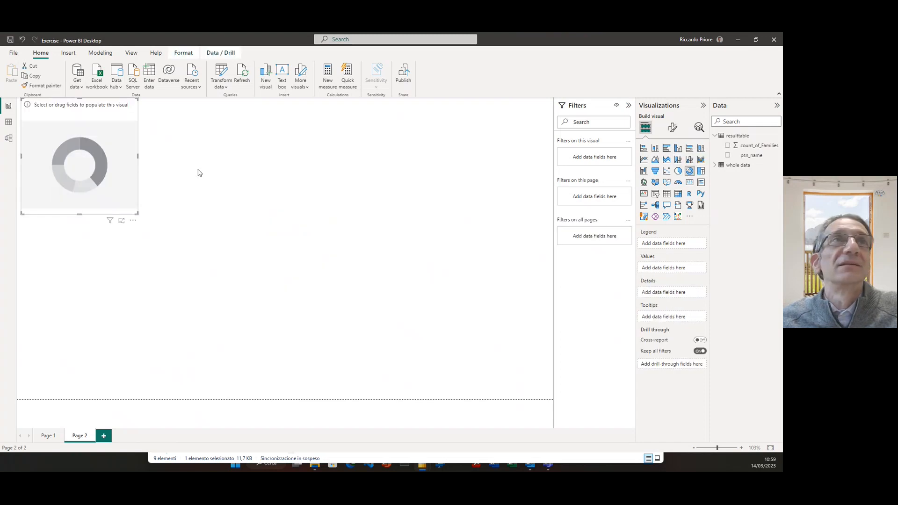
drag(92, 130, 130, 181)
drag(174, 263, 288, 358)
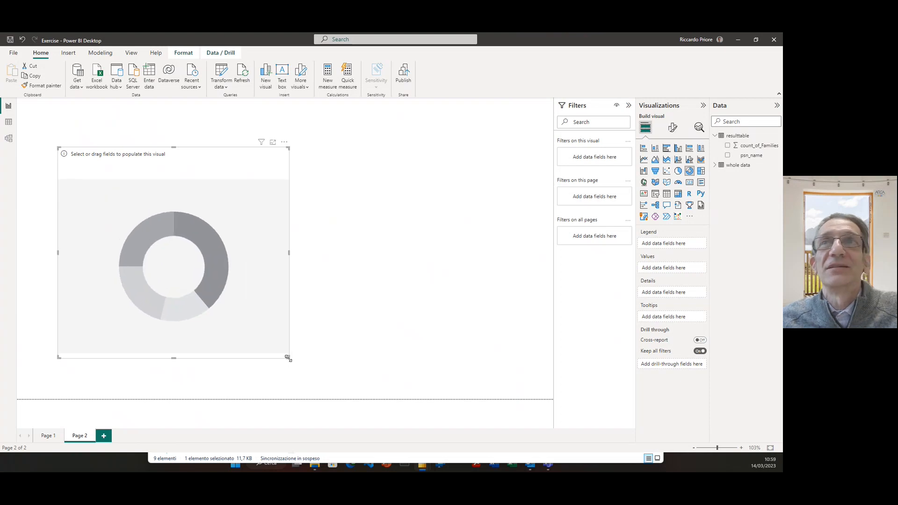
Step: Assign the whole data fields to the donut chart: appln_auth as legend, psn_name as details and appln_id as values
click(716, 168)
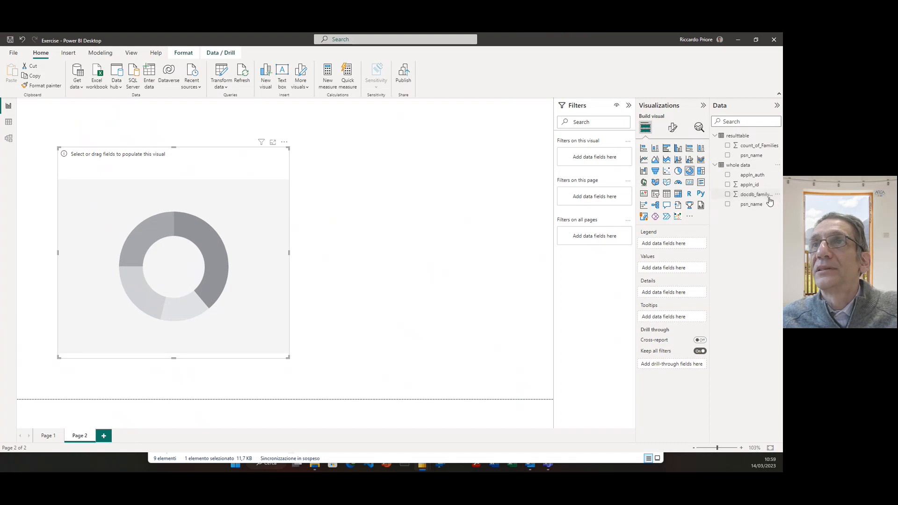
drag(754, 177, 682, 248)
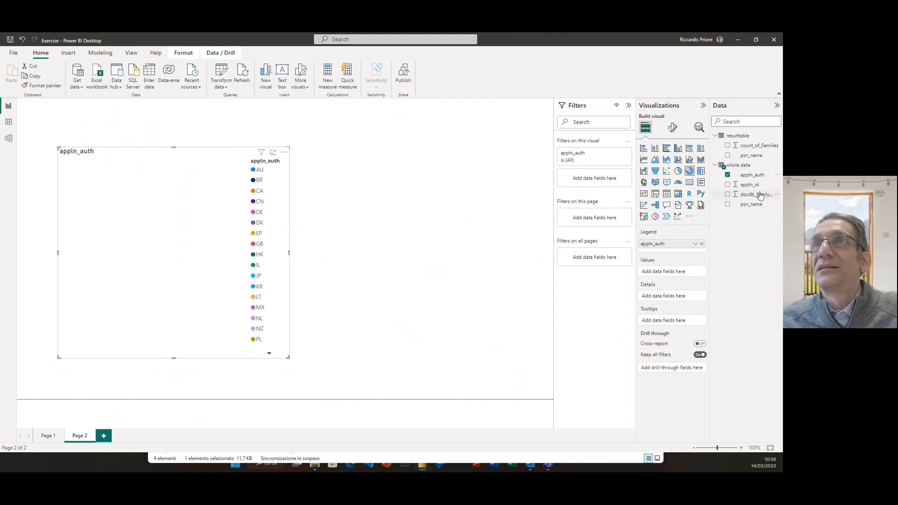
drag(749, 205, 678, 299)
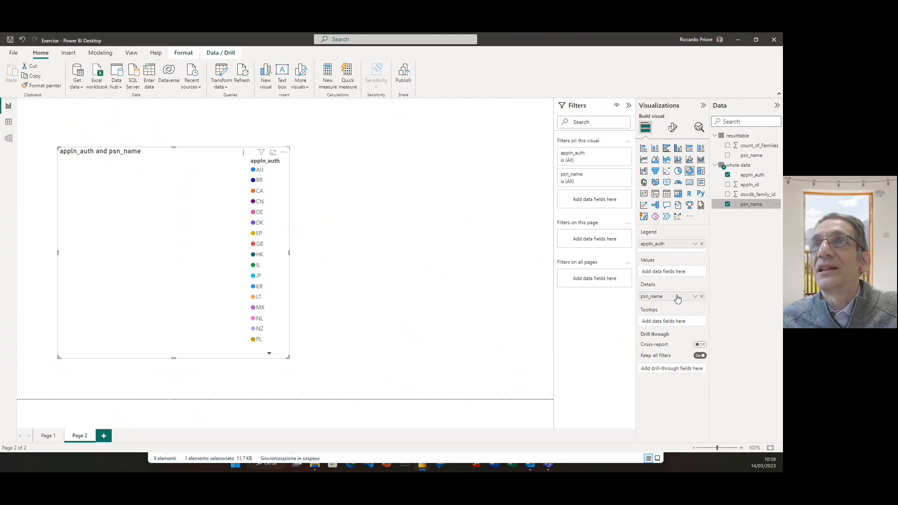
drag(750, 185, 682, 274)
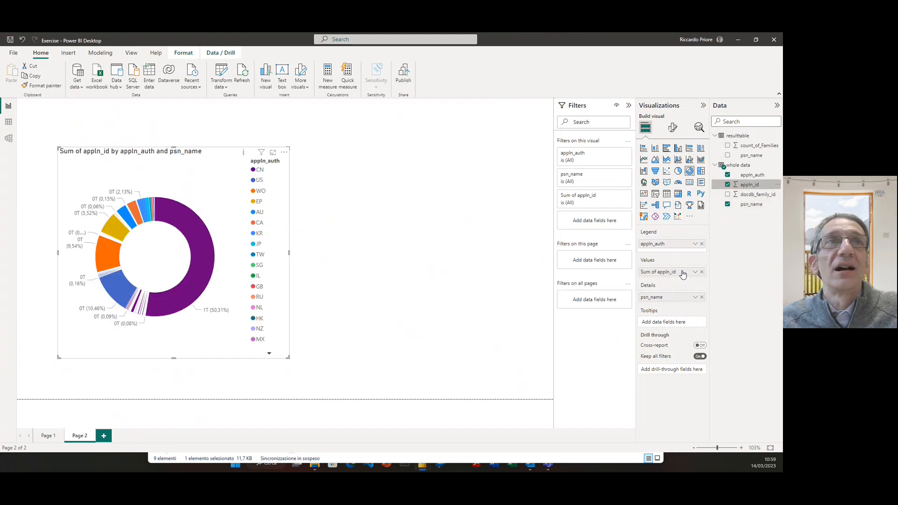
Step: Summarize the donut chart's appln_id values by Count, and widen the chart to spread out its labels
click(695, 272)
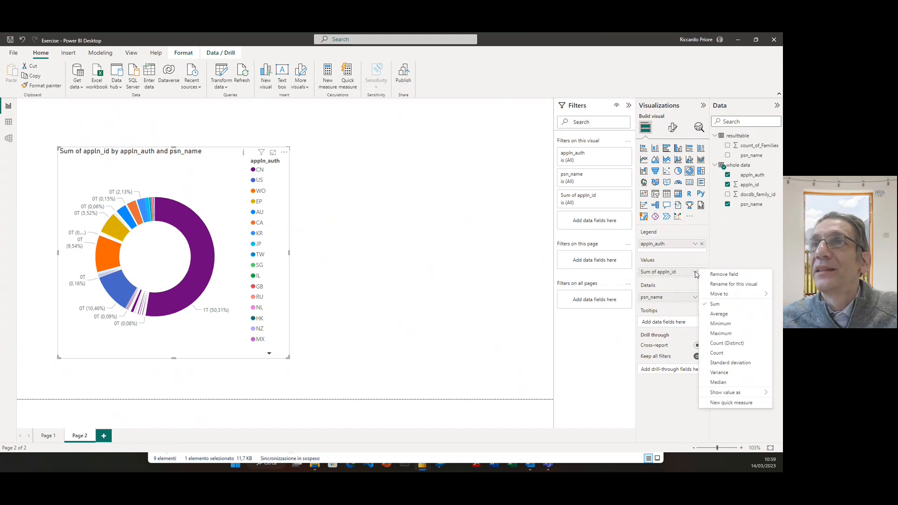
click(717, 353)
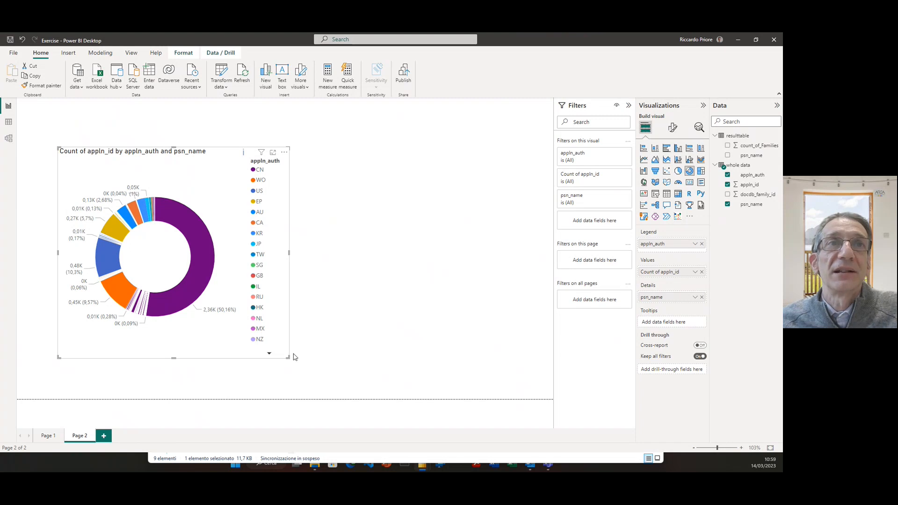
drag(288, 357, 384, 377)
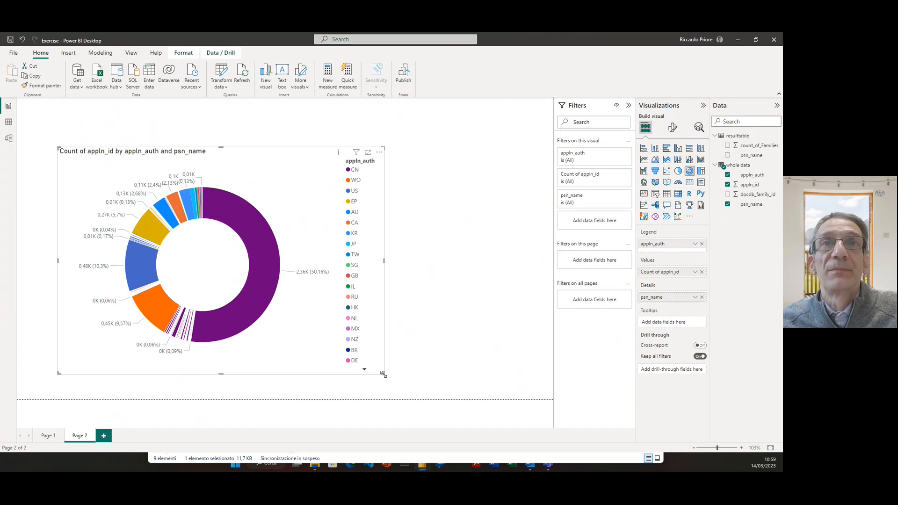
click(430, 243)
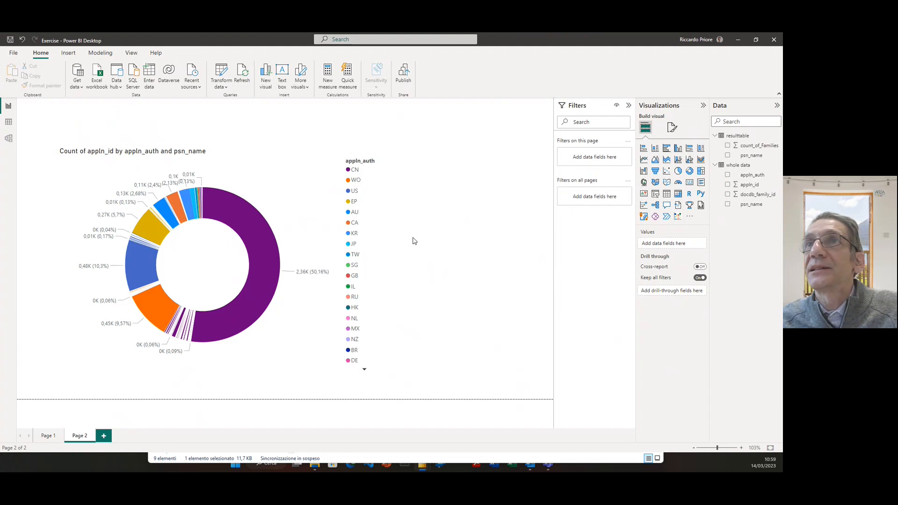
Step: Add a narrowed slicer beside the donut chart, using psn_name from the whole data table
click(656, 194)
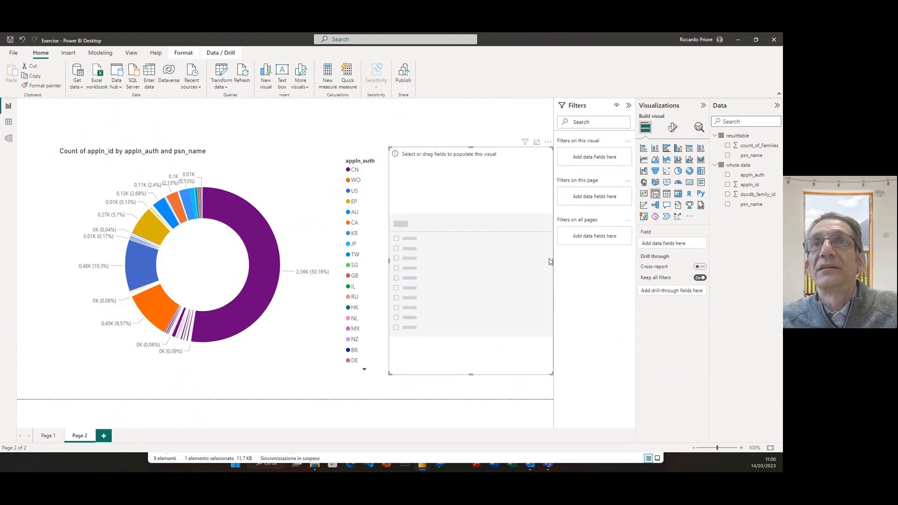
drag(553, 261, 511, 261)
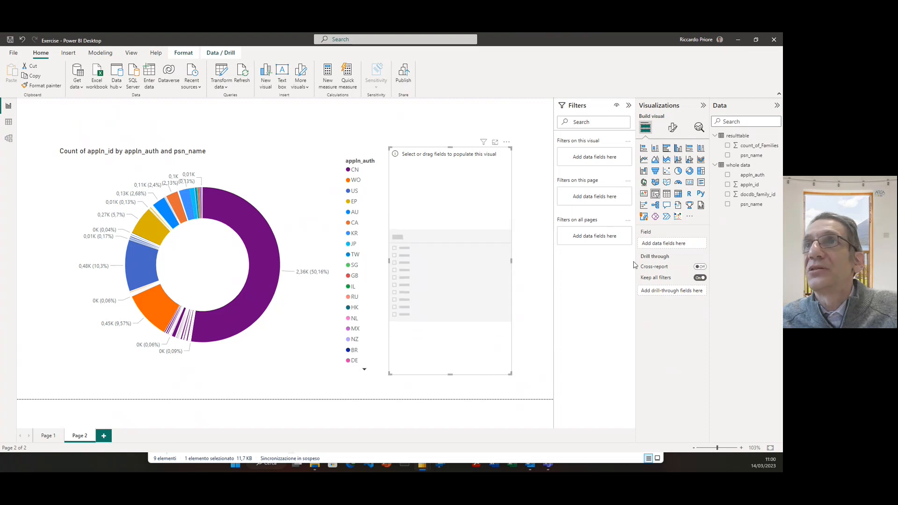
drag(758, 206, 688, 248)
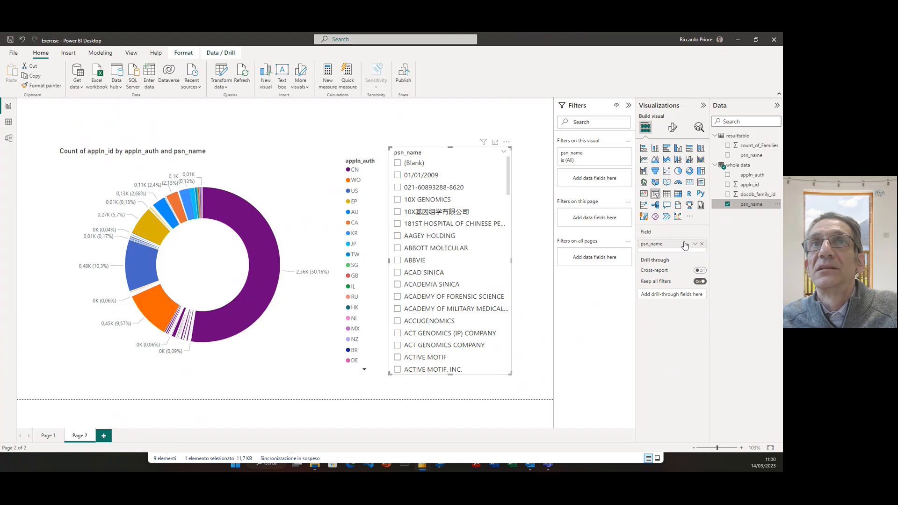
Step: Filter (Blank), 01/01/2009 and the phone-number-like entry out of the new psn_name slicer on Page 2
click(614, 156)
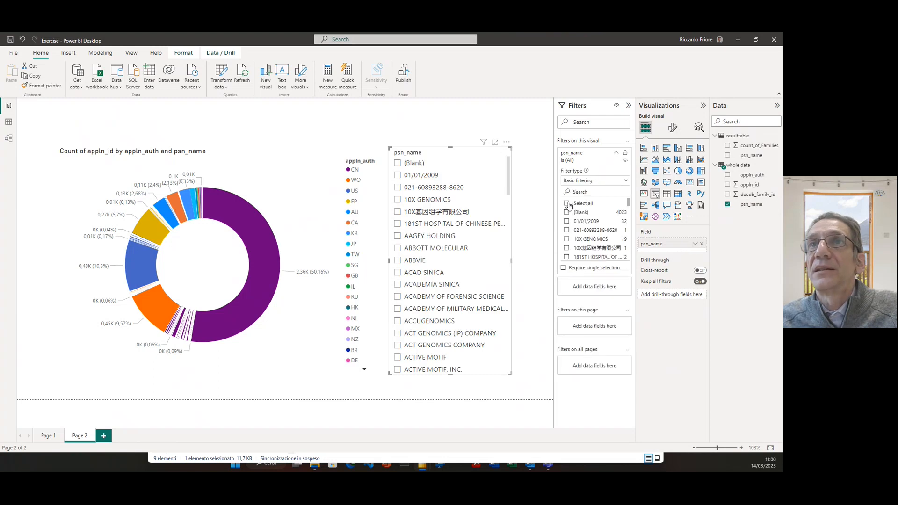
click(566, 212)
click(566, 220)
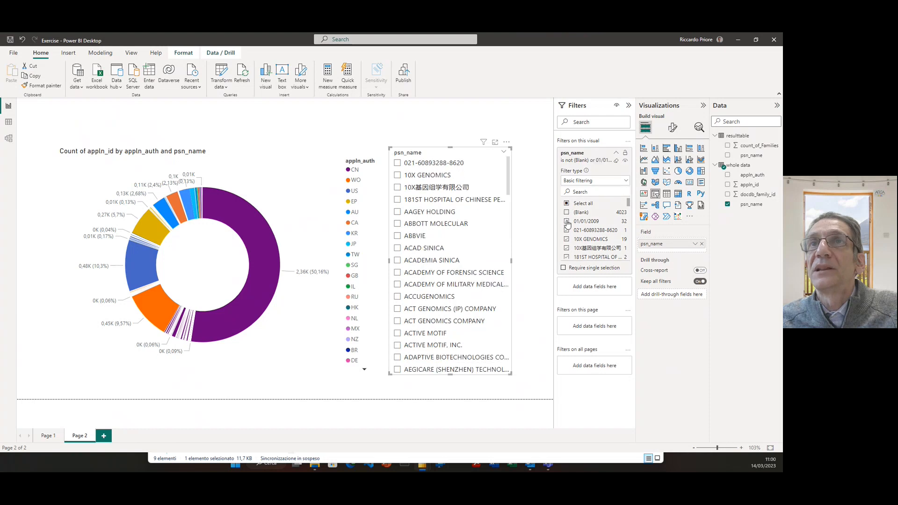
click(567, 230)
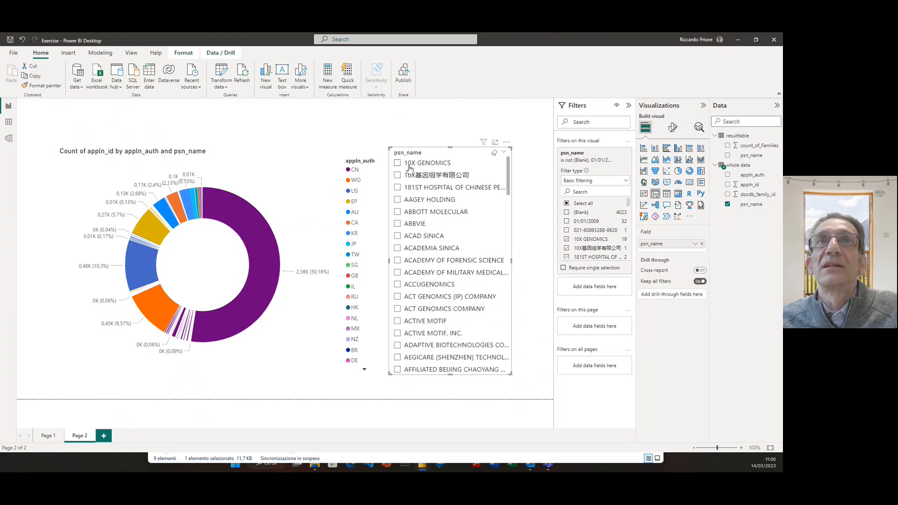
Step: Enable the search box in the Page 2 slicer and search it for ILL
click(506, 142)
click(527, 154)
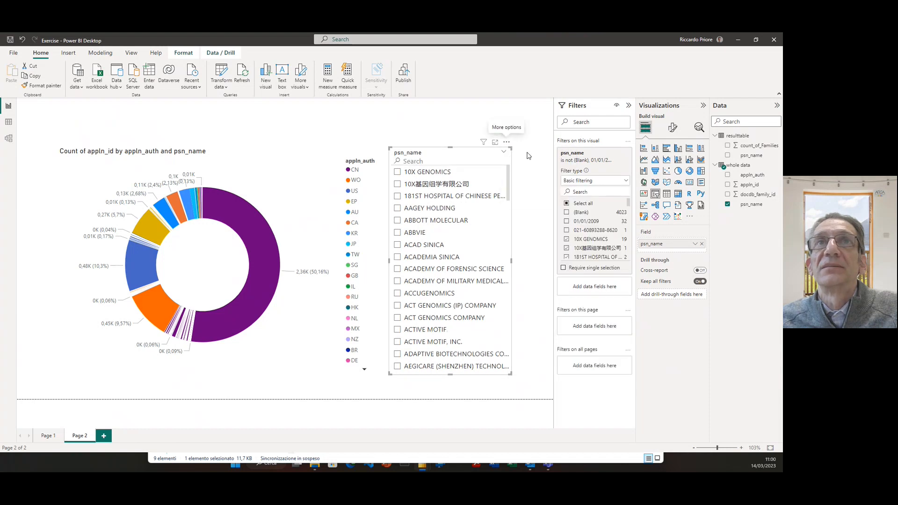
click(411, 161)
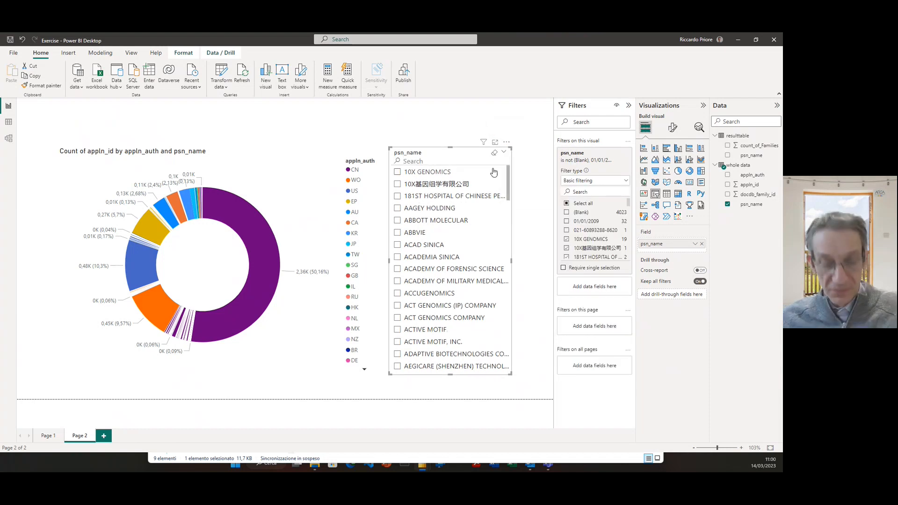
text(ILL)
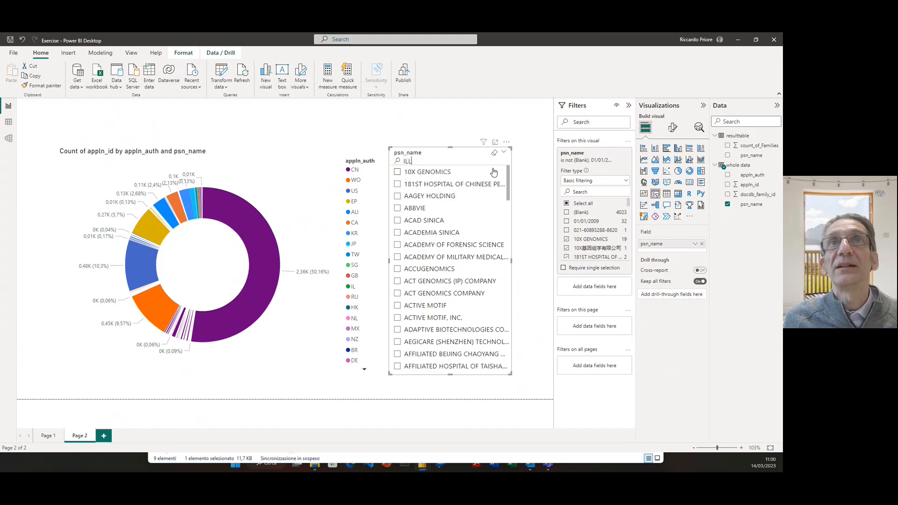
Step: Filter the donut chart by selecting ILLUMINA, ILLUMINA CAMBRIDGE, ILLUMINA INC., "Illumina, Inc." and ILLYUMINA in the slicer
click(397, 184)
click(397, 196)
click(398, 208)
click(398, 220)
click(397, 232)
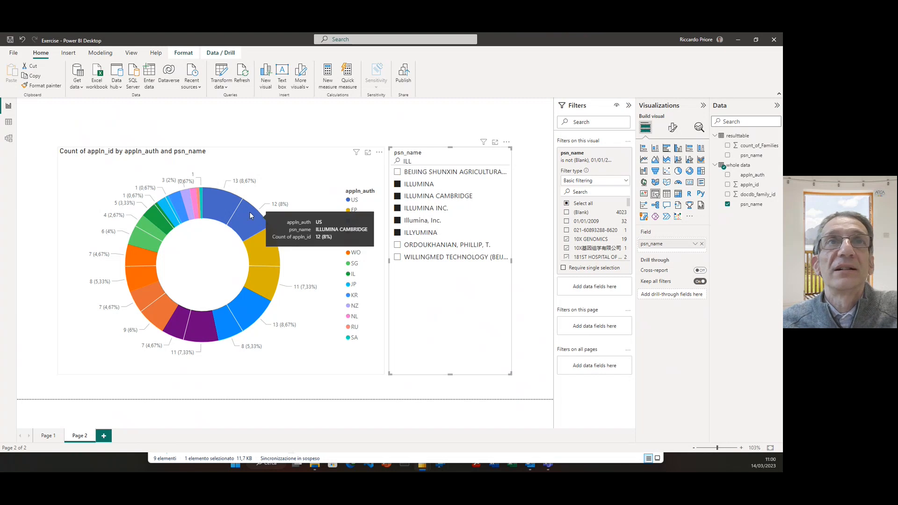
mouse_move(246, 204)
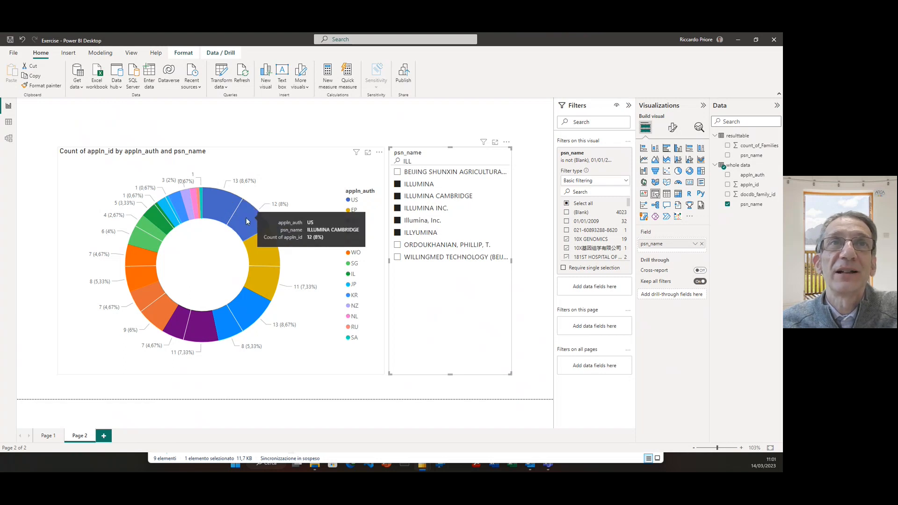
mouse_move(270, 251)
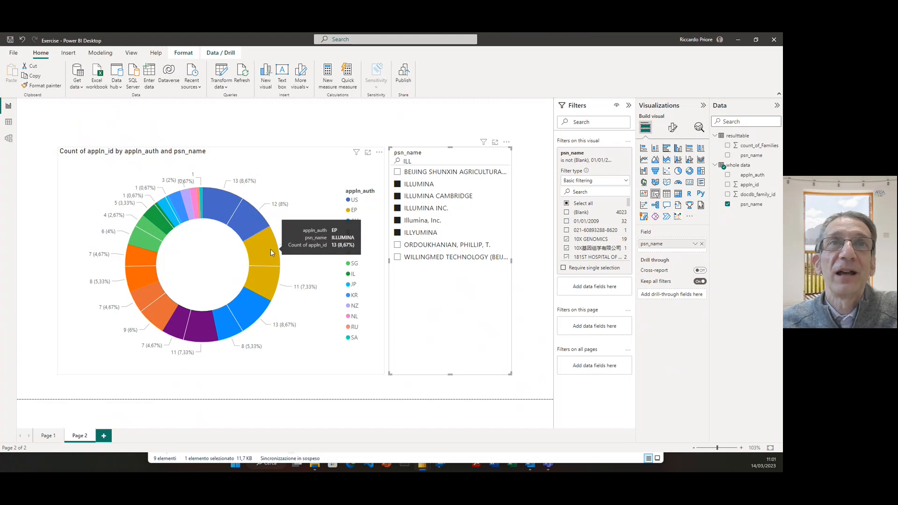
Step: Add a third report page and import Microsoft's Sankey Chart visual, found by searching the visuals gallery for sankey
mouse_move(269, 280)
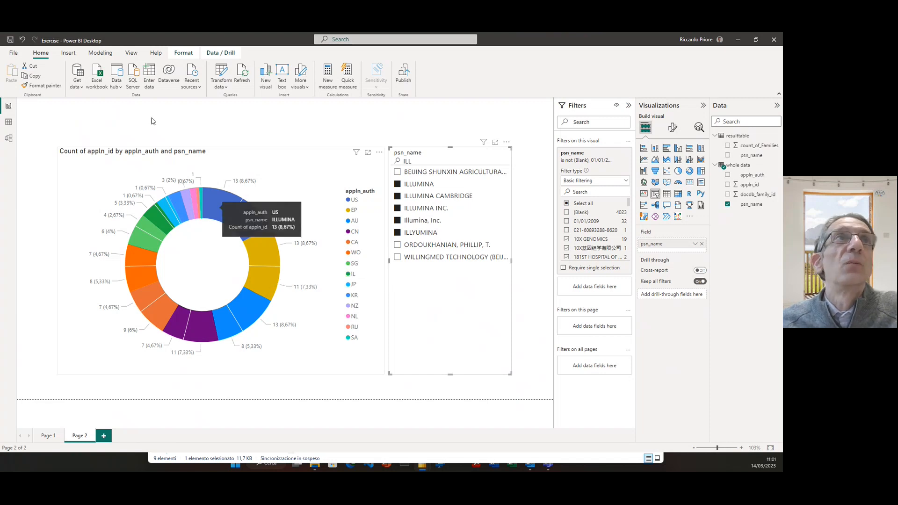
click(104, 437)
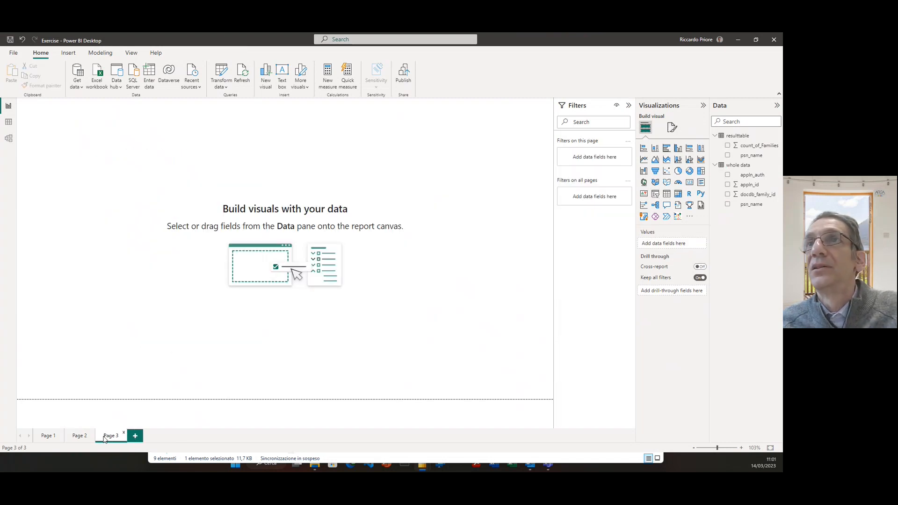
click(690, 218)
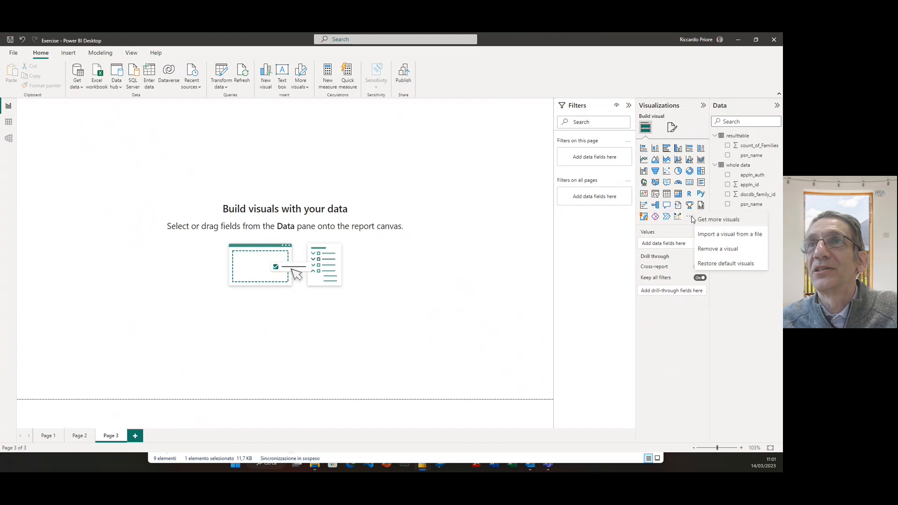
click(709, 223)
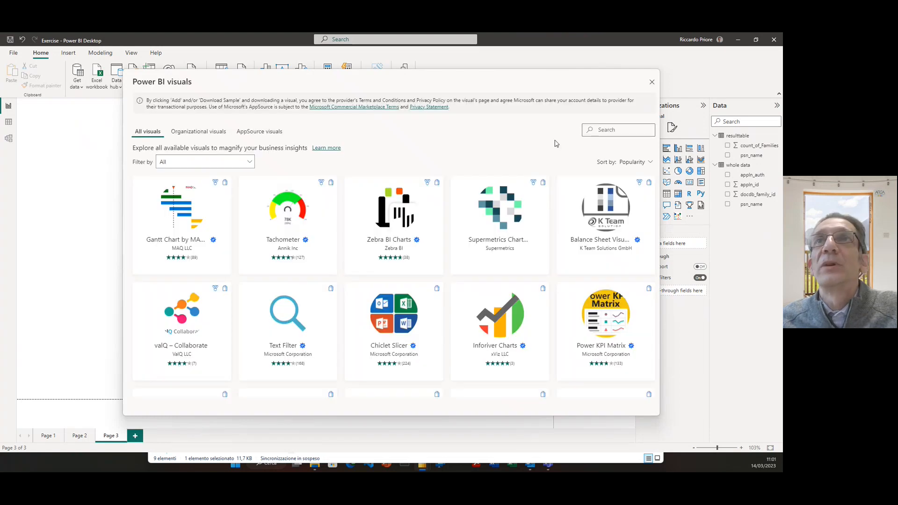
click(599, 131)
text(sankey)
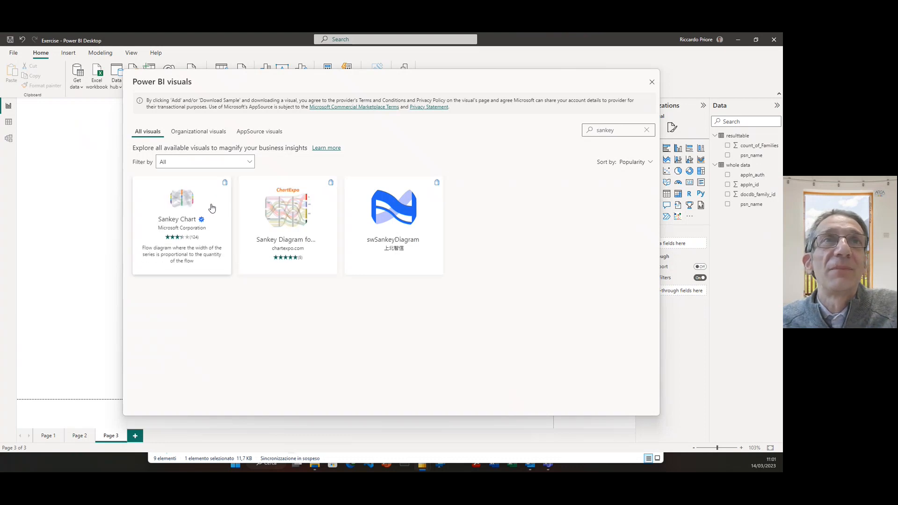
click(180, 241)
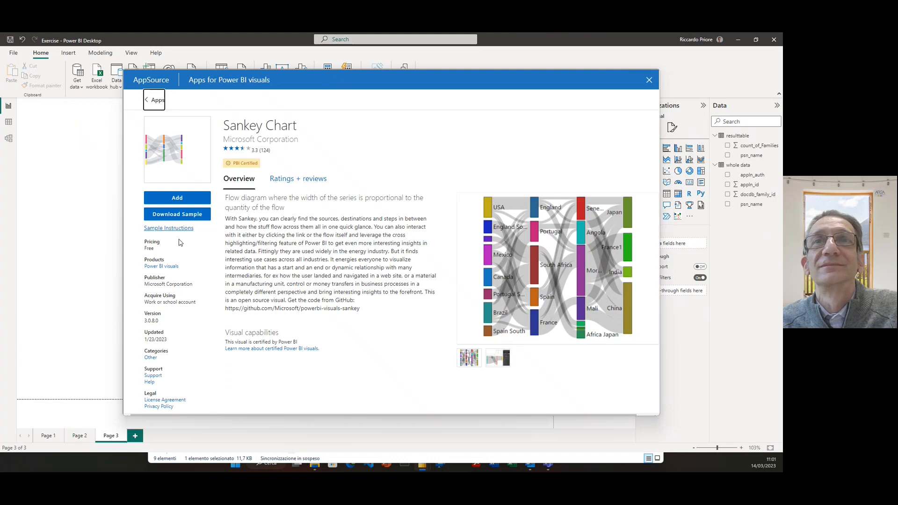
click(179, 200)
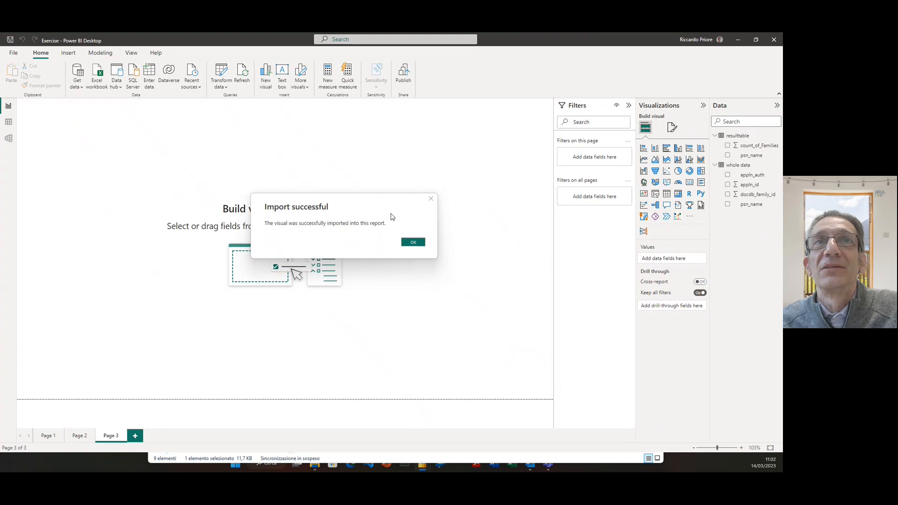
click(414, 242)
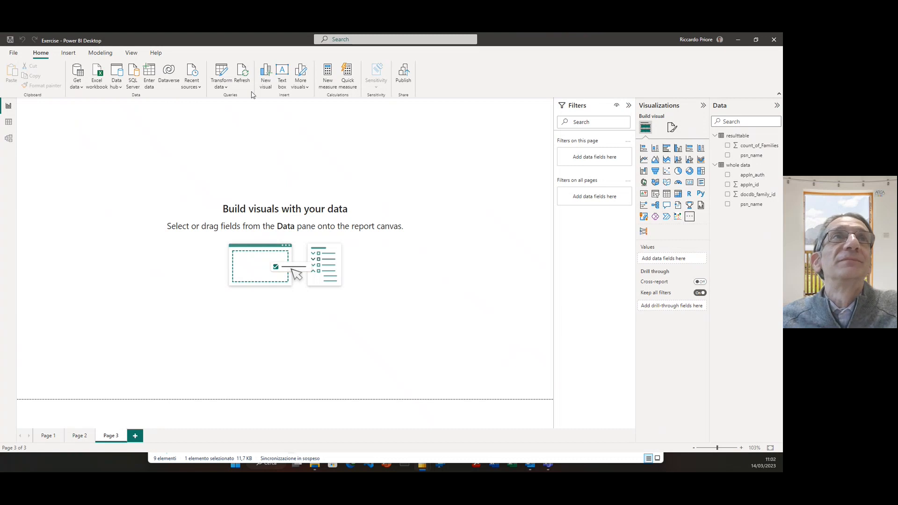
Step: Connect to the NGS whole data.xlsx workbook and select its TOP X Sankey sheet, enlarging the preview window
click(96, 83)
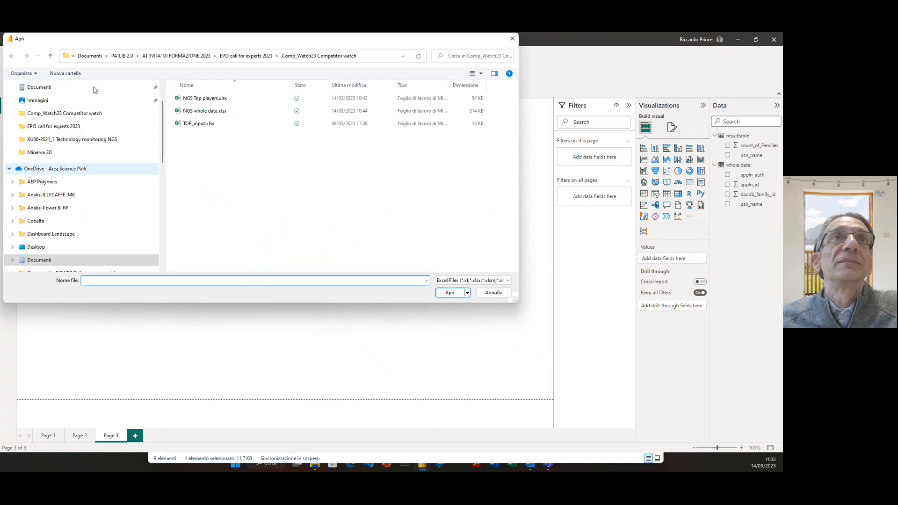
click(179, 111)
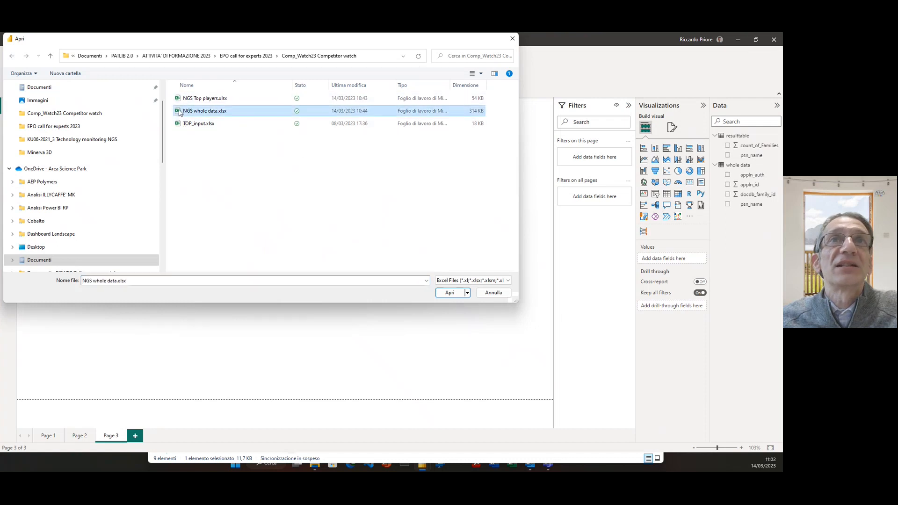
click(450, 292)
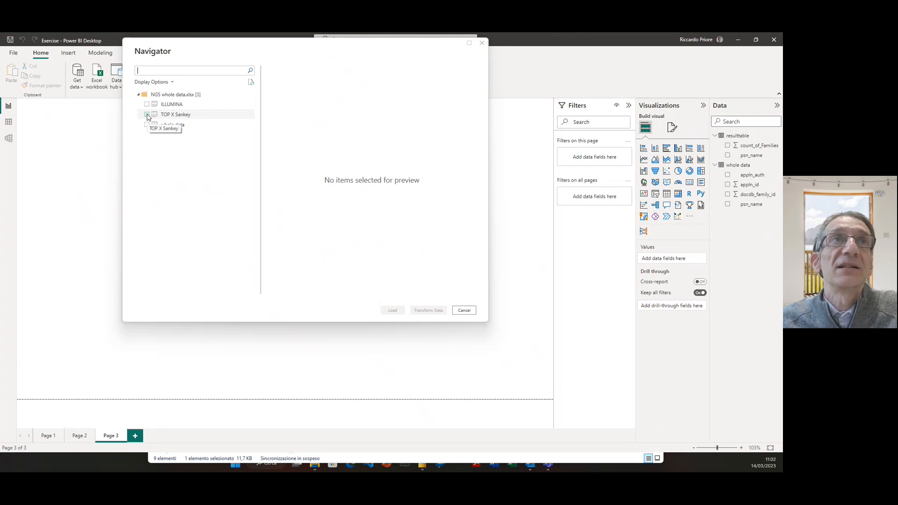
click(147, 115)
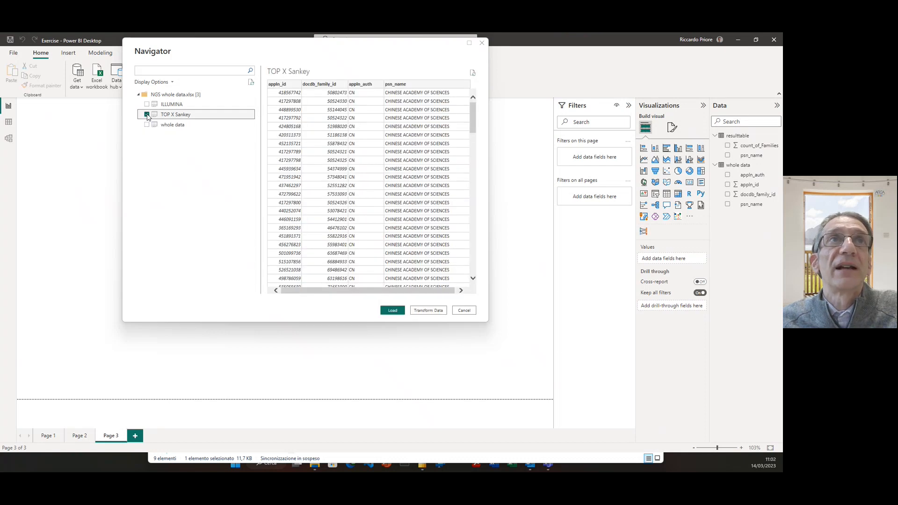
drag(487, 323, 516, 378)
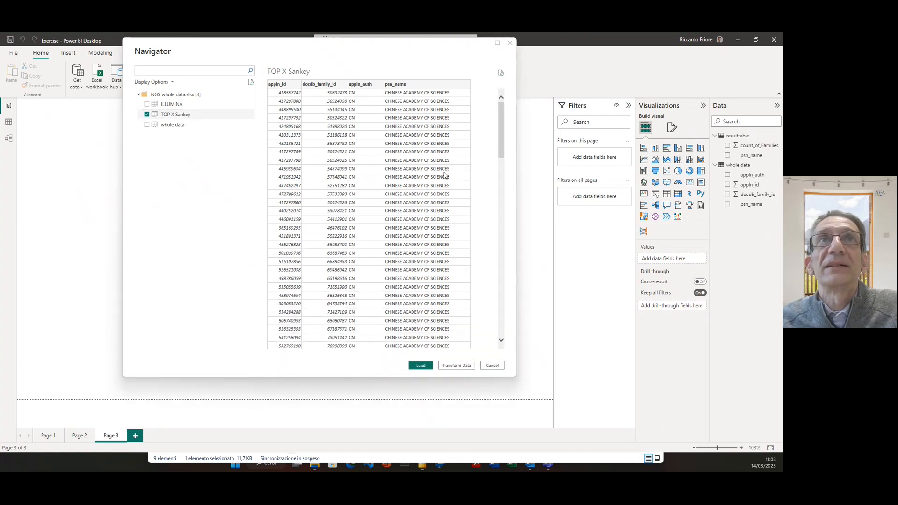
Step: Review the applicant rows of the TOP X Sankey preview and open the sheet for transformation in Power Query
scroll(450, 175, down, 15)
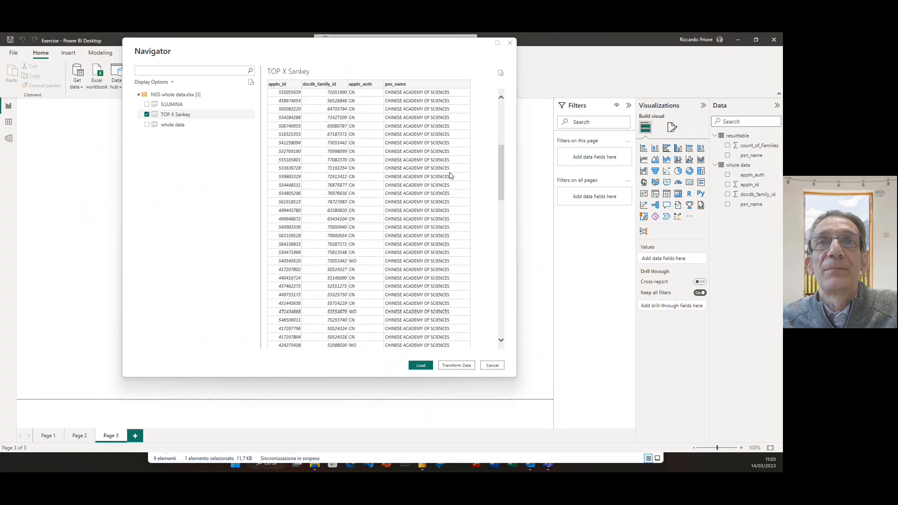
scroll(451, 176, down, 9)
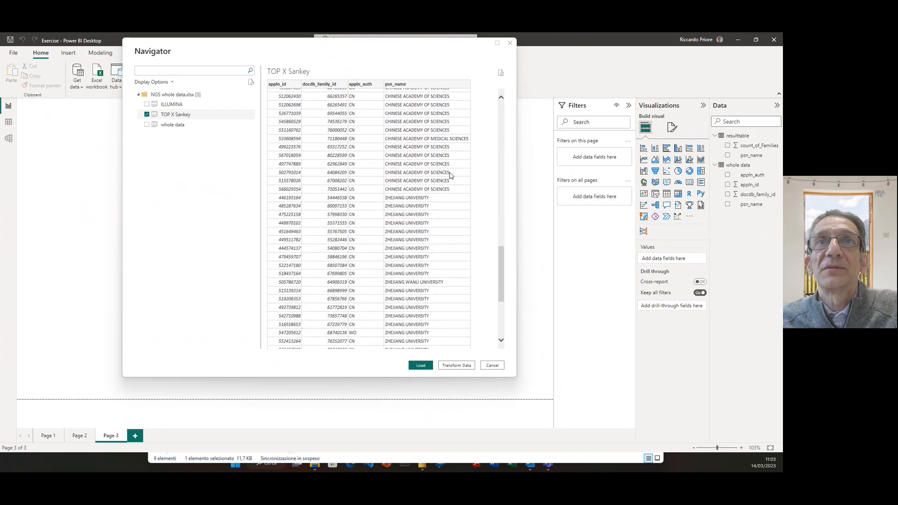
scroll(451, 176, down, 3)
scroll(455, 215, up, 3)
scroll(455, 216, down, 3)
scroll(453, 216, up, 15)
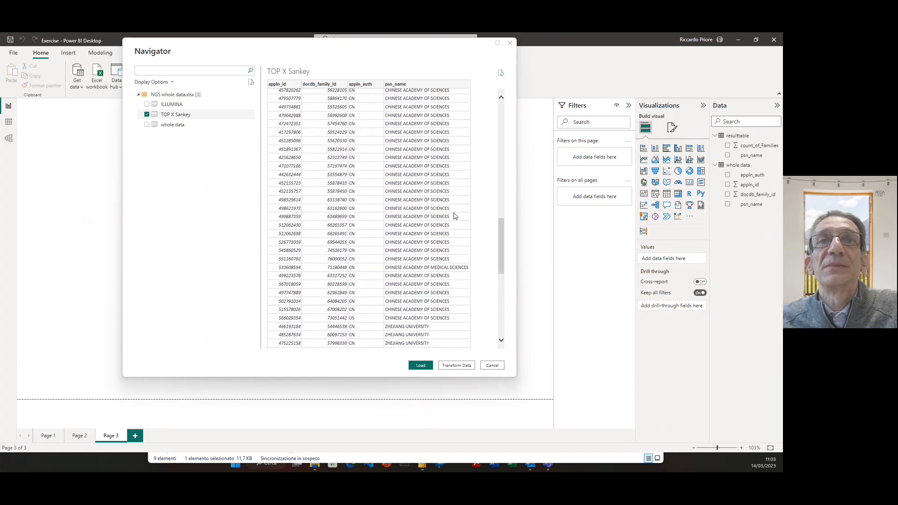
scroll(455, 216, up, 8)
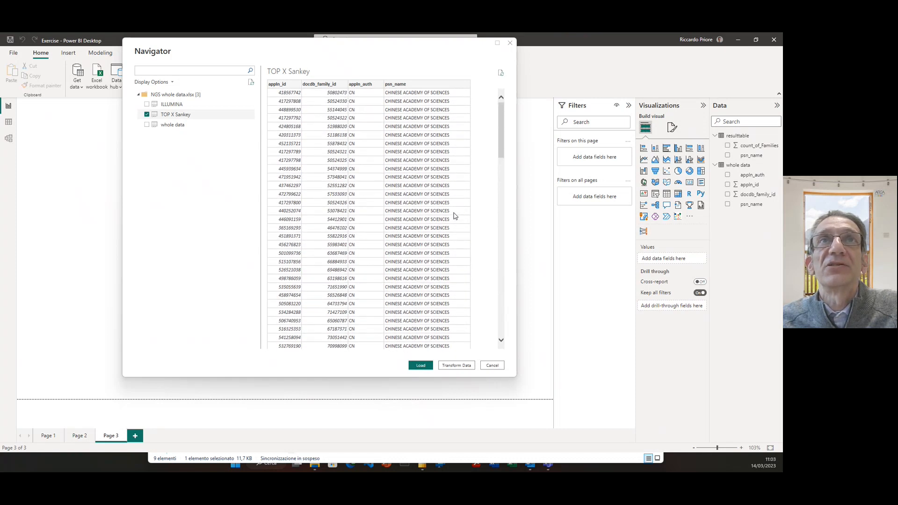
click(460, 367)
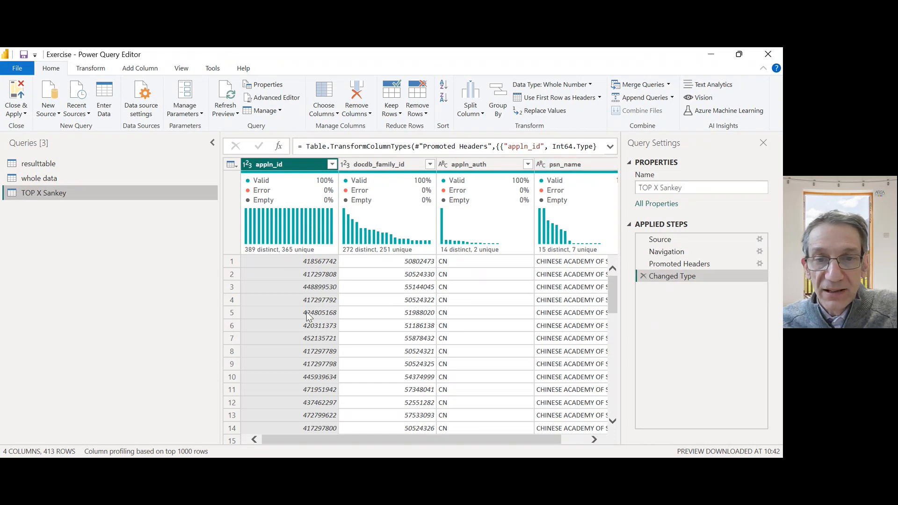
Step: Apply a filter to the psn_name column of TOP X Sankey with all names kept selected
scroll(311, 312, right, 2)
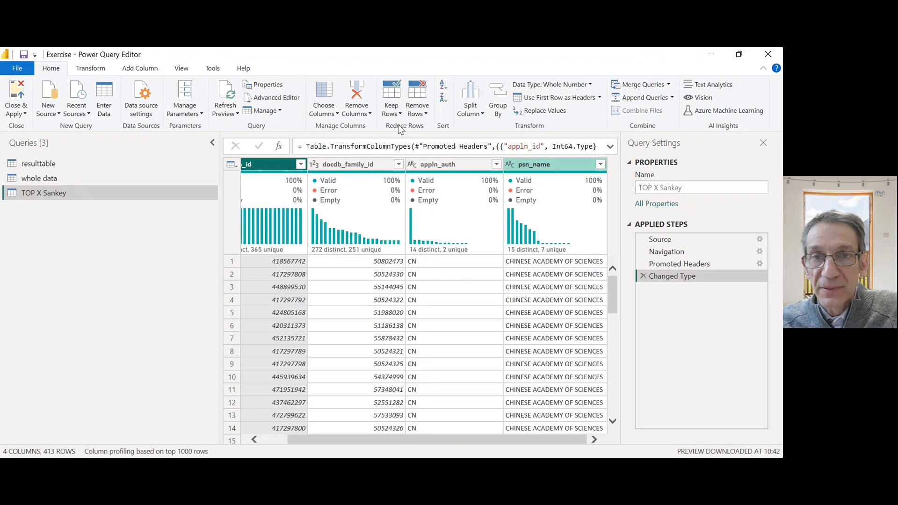
click(601, 165)
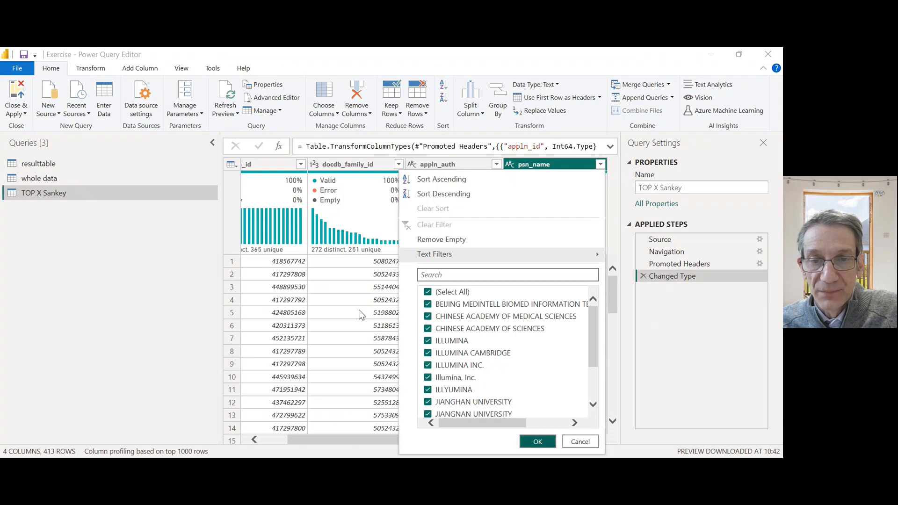
key(Return)
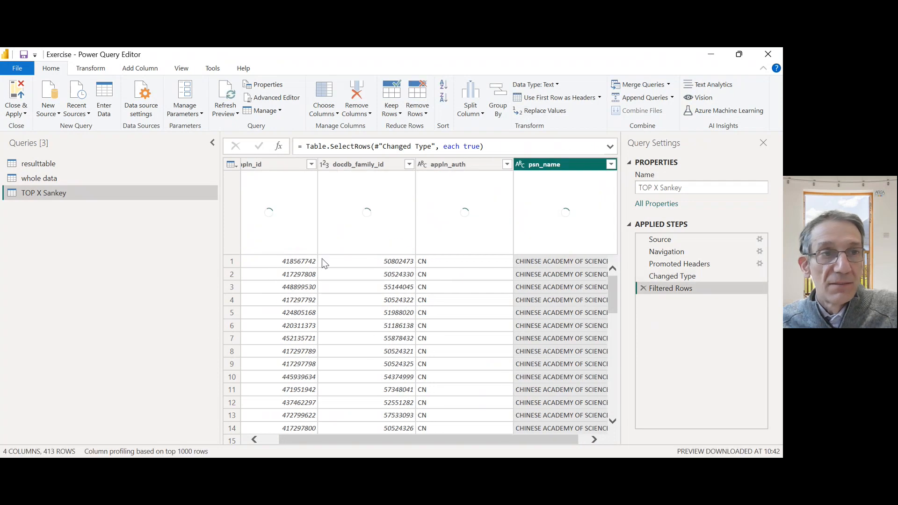
Step: Close the Power Query Editor and apply the pending query changes to the report
click(19, 114)
click(19, 122)
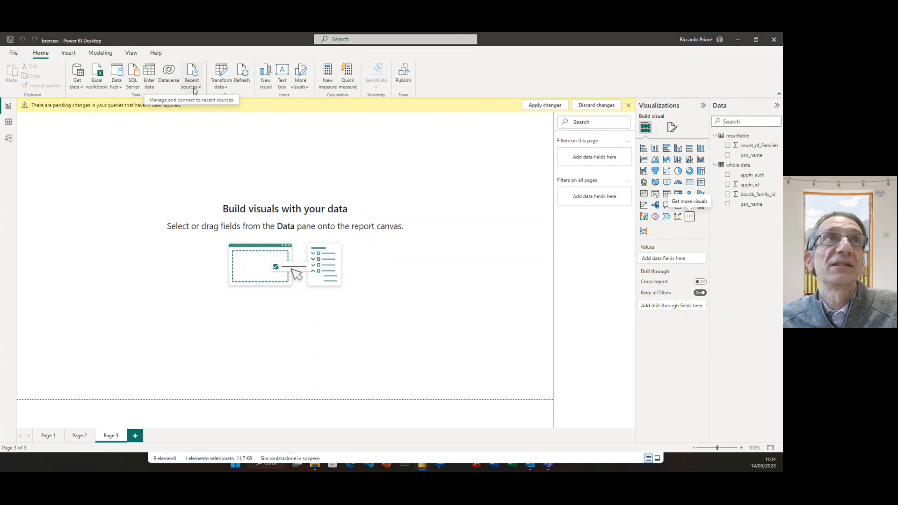
click(545, 106)
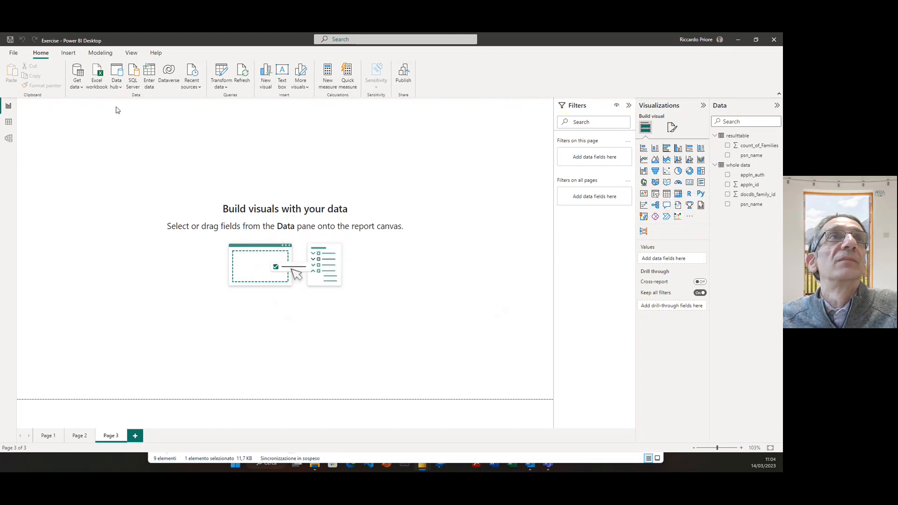
Step: Load the TOP X Sankey sheet from NGS whole data.xlsx a second time, without transforming it
click(97, 80)
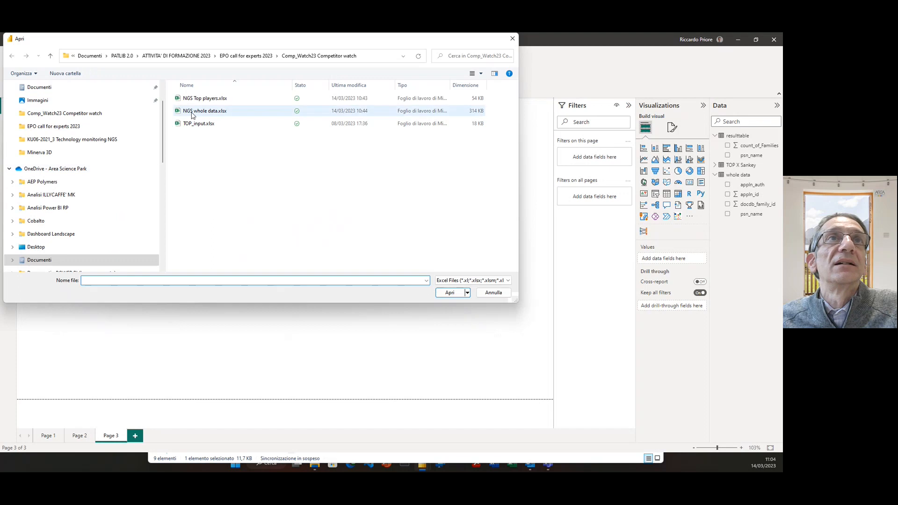
click(195, 113)
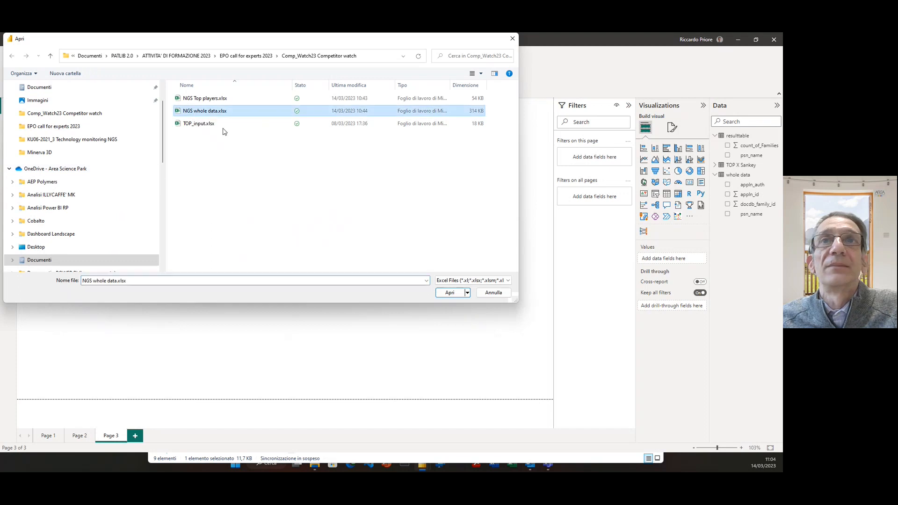
click(450, 292)
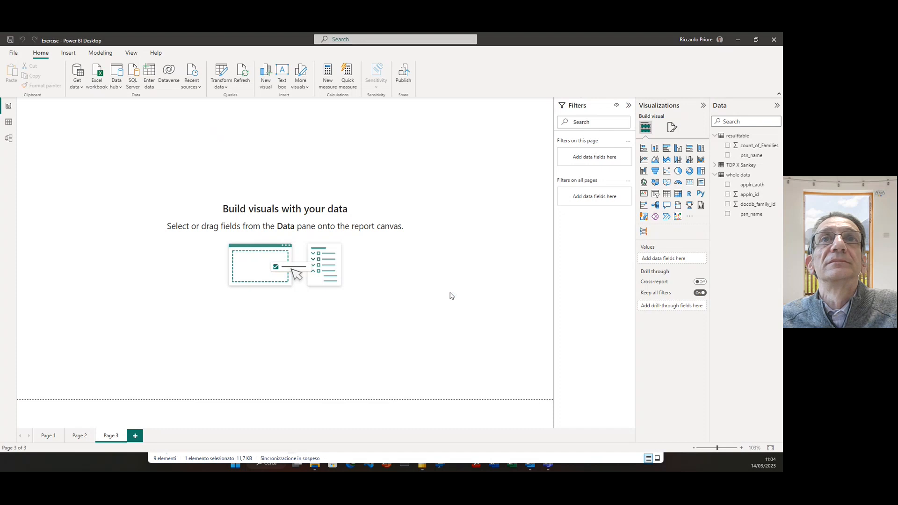
click(148, 115)
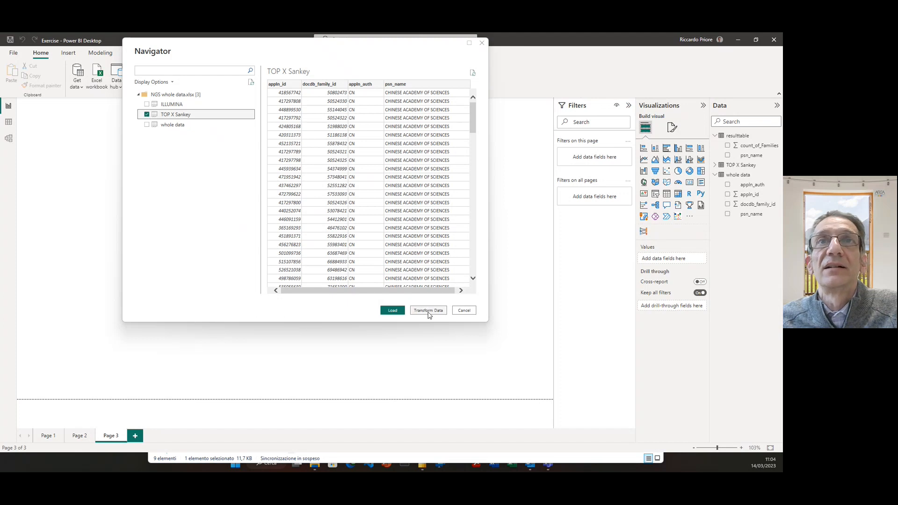
click(393, 311)
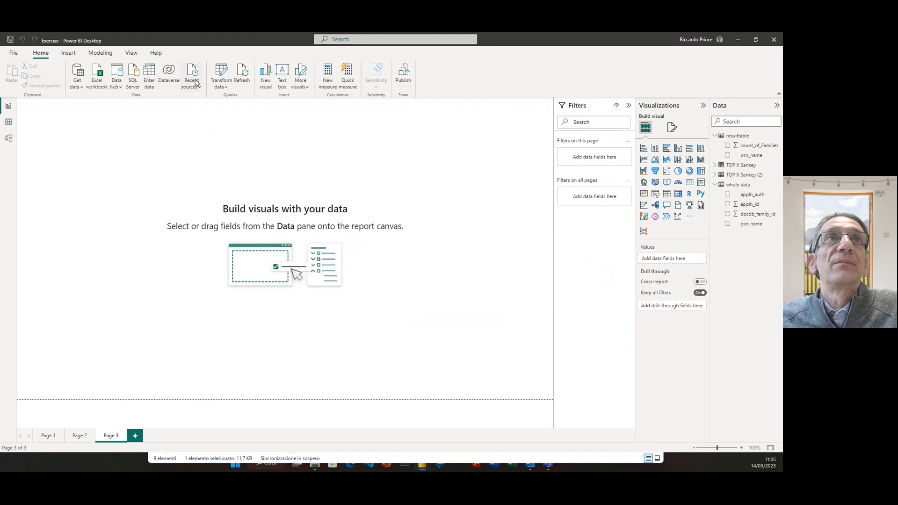
Step: Open the report's queries in the Power Query Editor and select the TOP X Sankey query
click(227, 87)
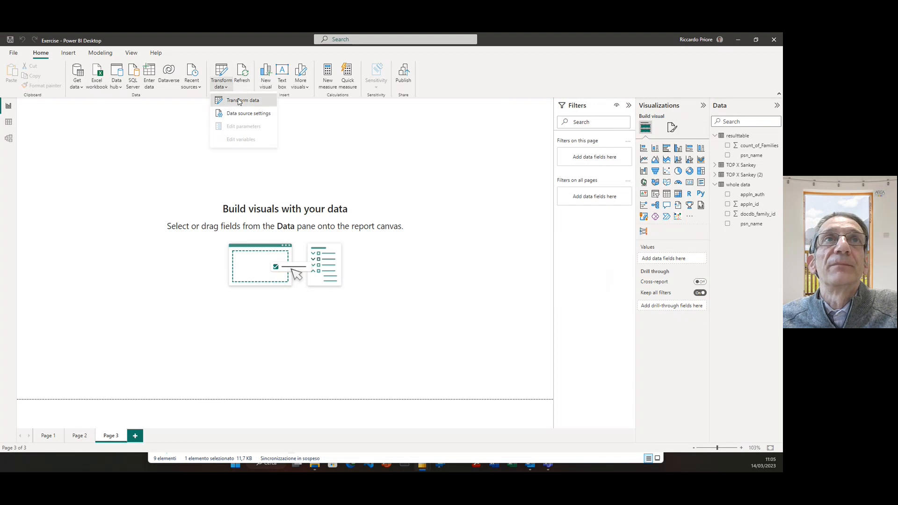
click(240, 100)
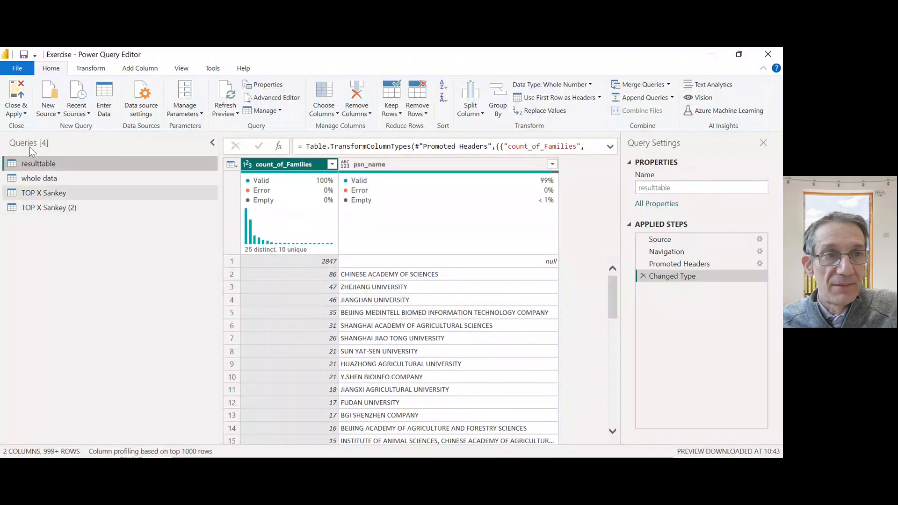
click(33, 192)
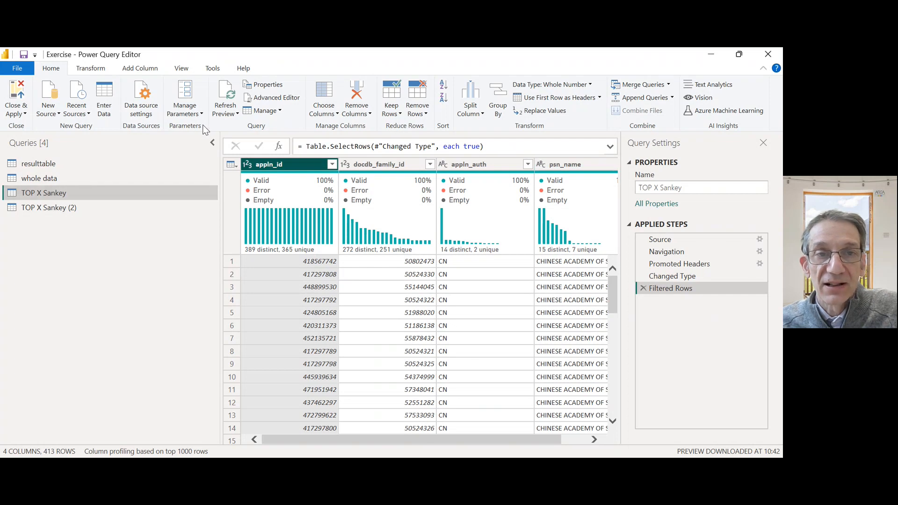
Step: Group the TOP X Sankey rows by psn_name and docdb_family_id using advanced grouping, with a Count column that counts rows
right_click(304, 163)
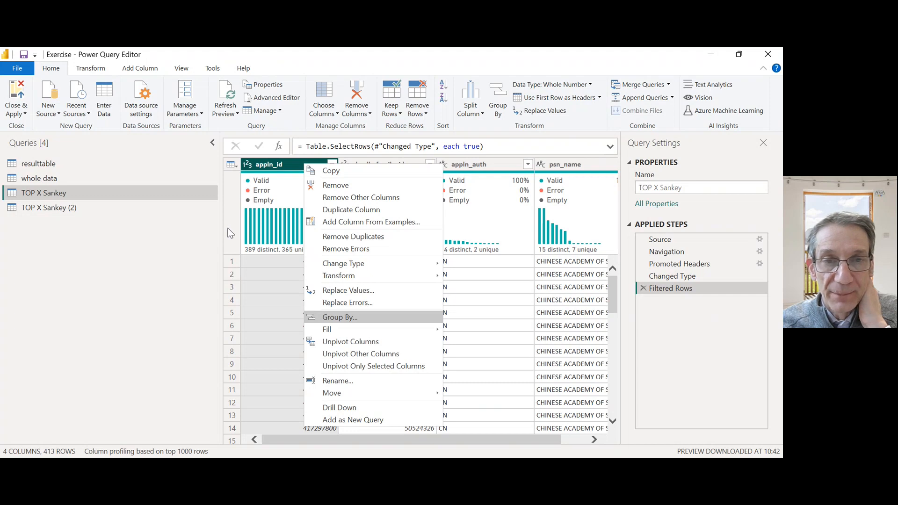
click(342, 318)
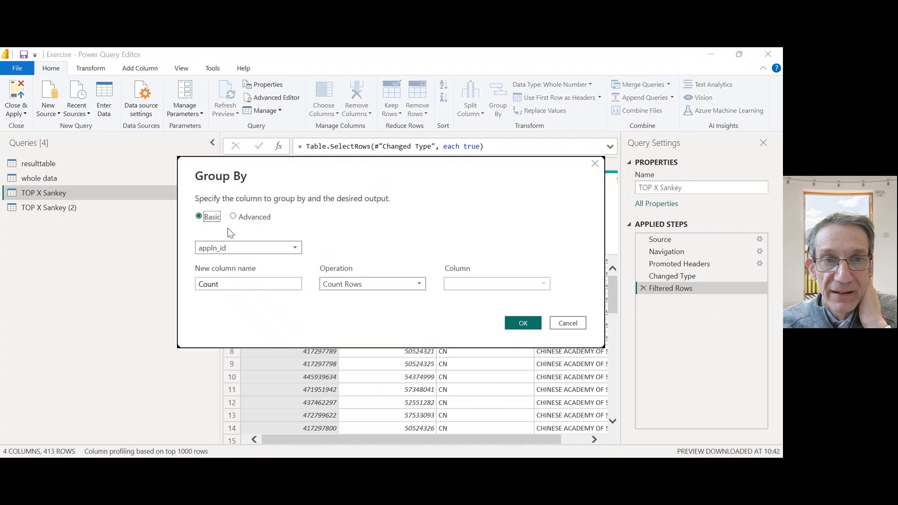
key(Right)
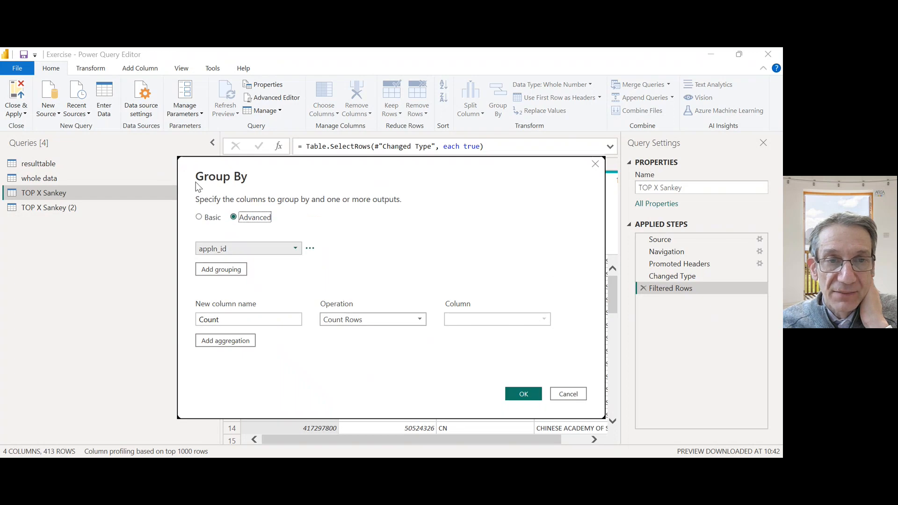
key(Tab)
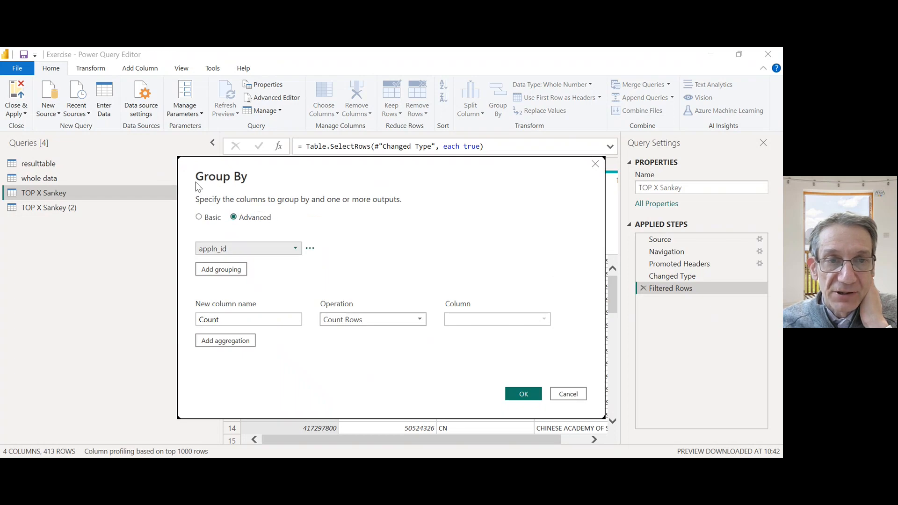
key(Down)
key(Down)
key(Down)
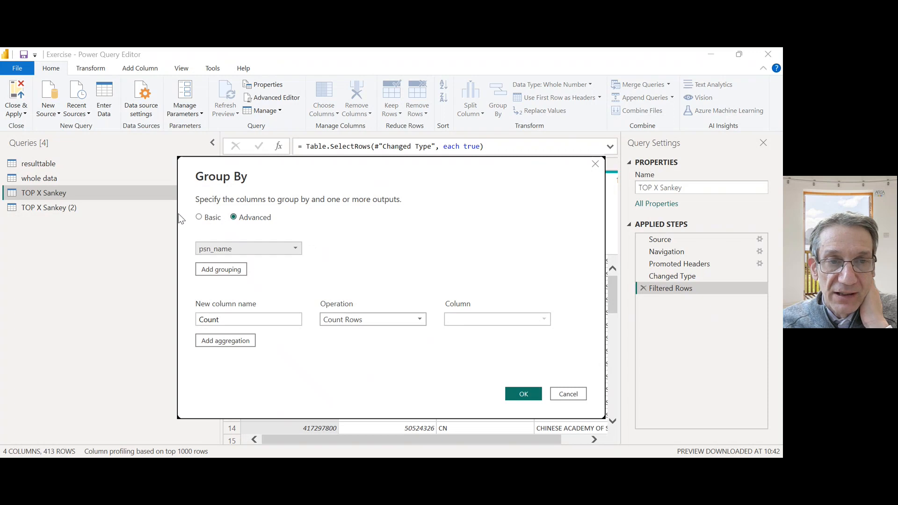
key(Tab)
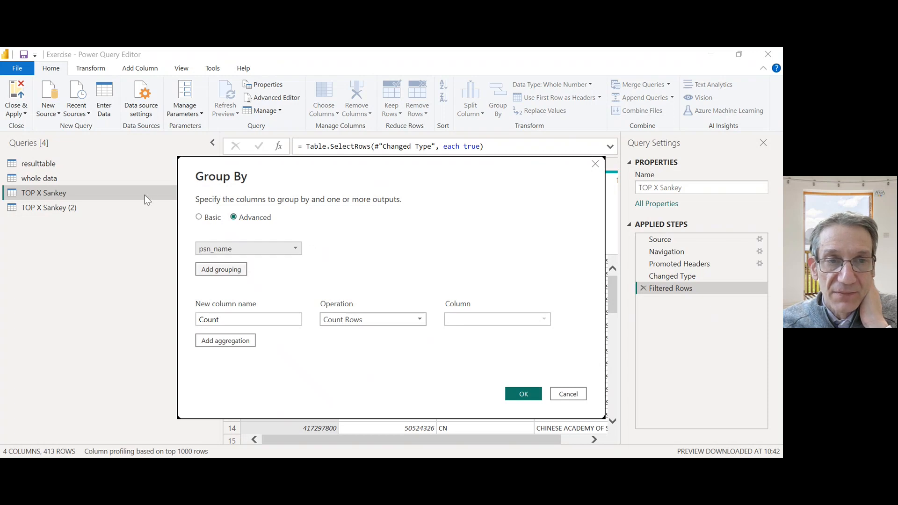
key(Return)
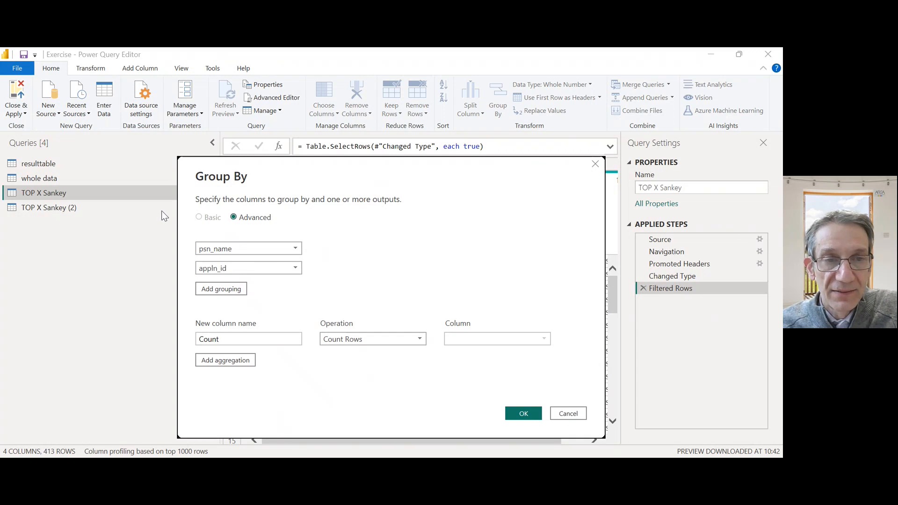
click(223, 289)
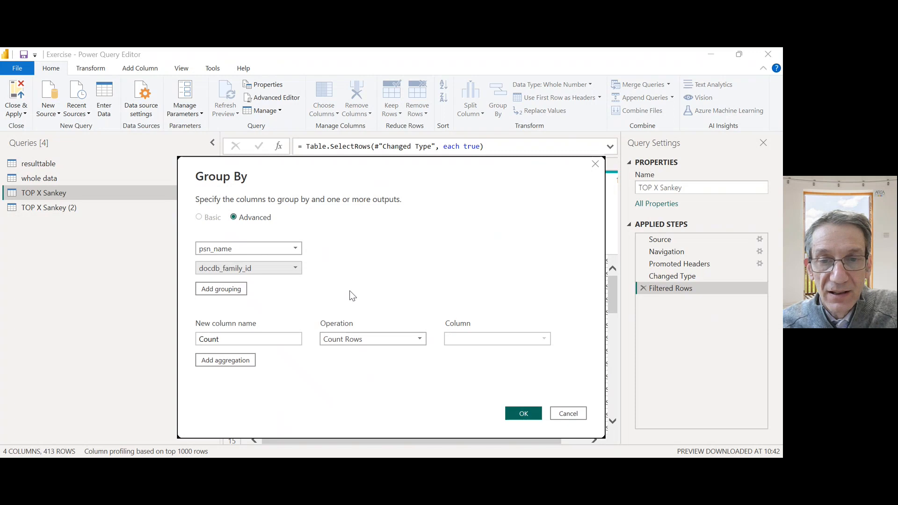
key(Return)
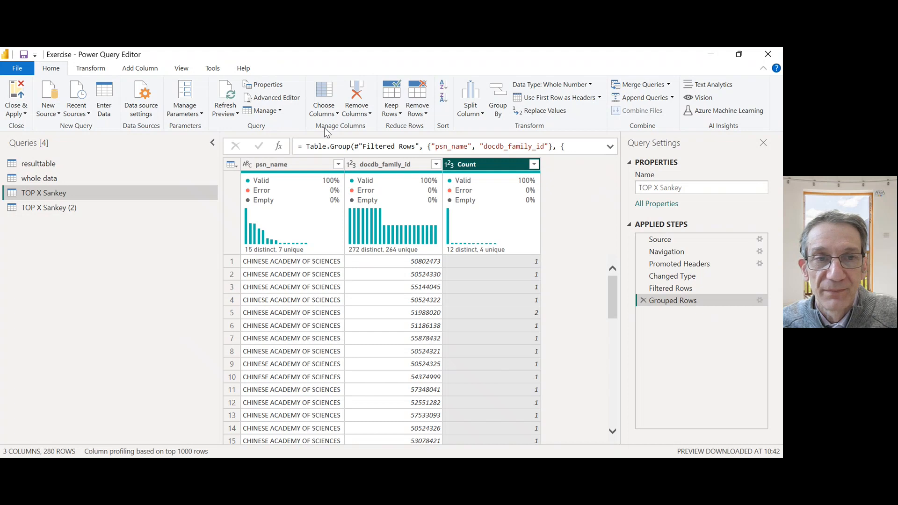
Step: Rename the psn_name column of TOP X Sankey to A and its docdb_family_id column to B
double_click(282, 164)
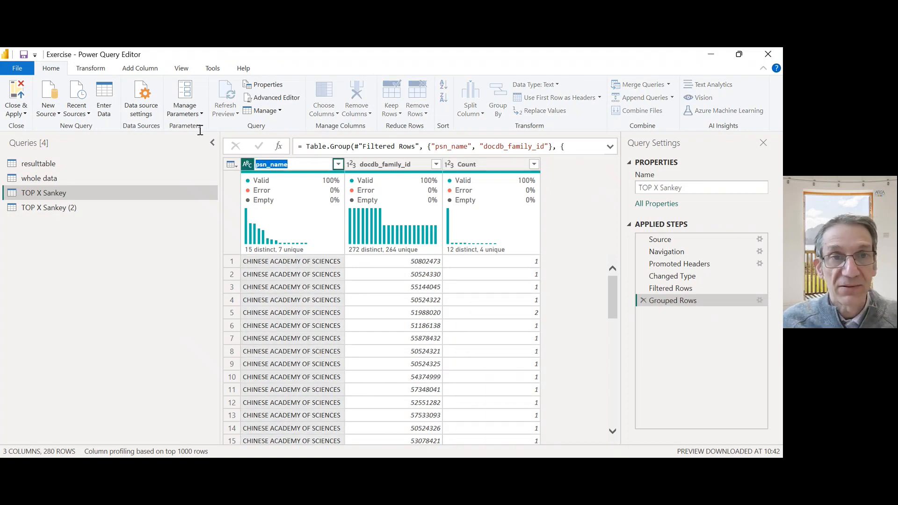
text(A)
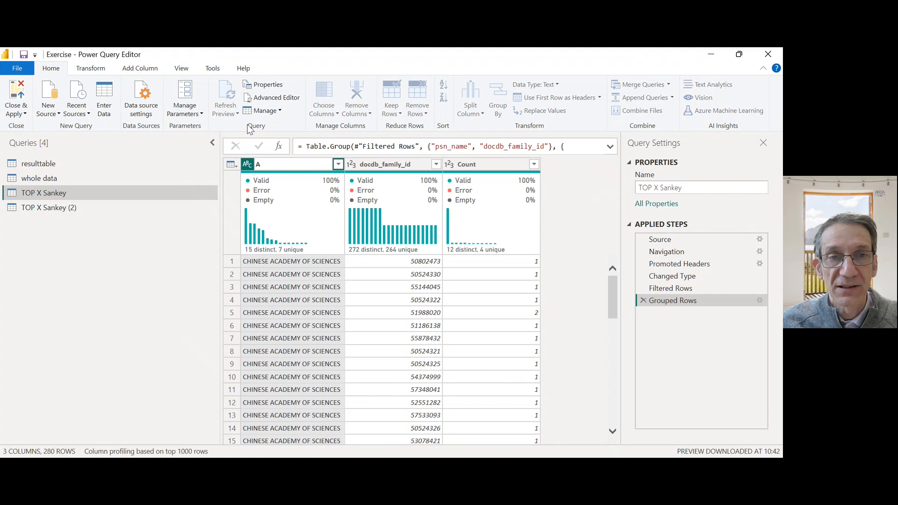
key(Tab)
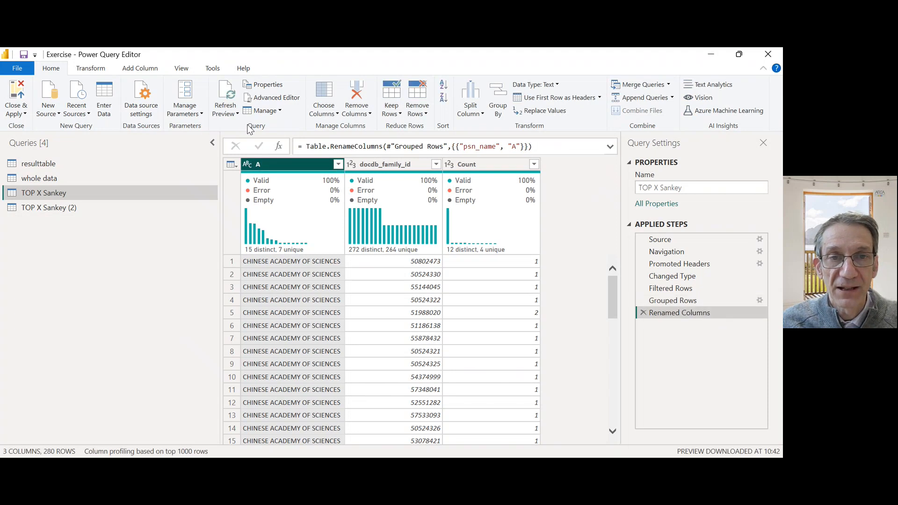
text(B)
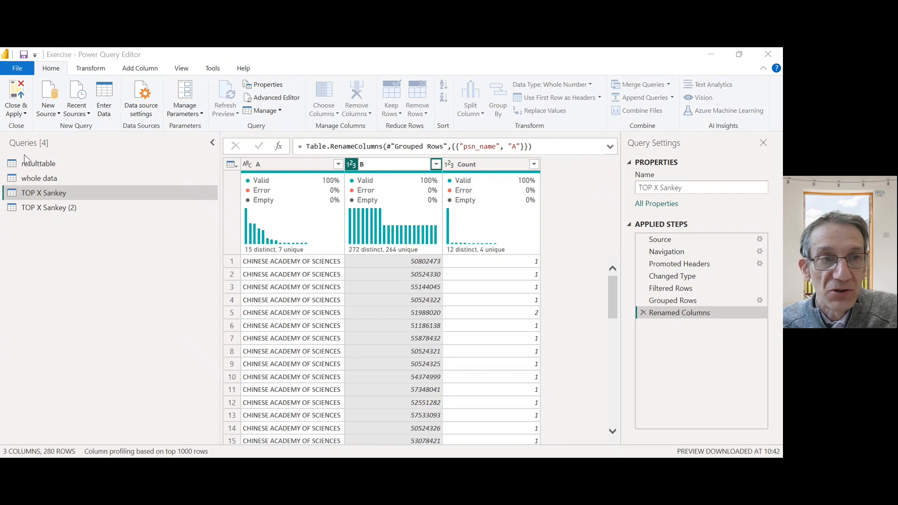
key(Return)
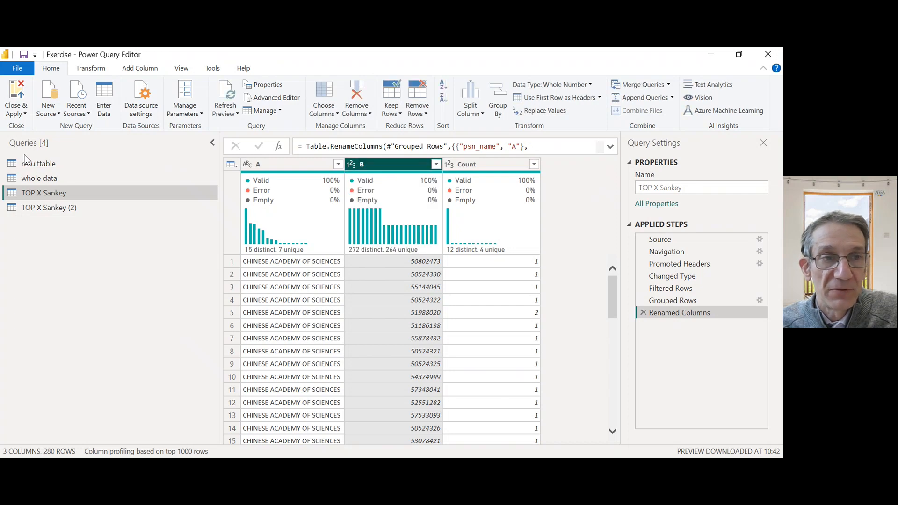
Step: Group the TOP X Sankey (2) rows by docdb_family_id and appln_auth using advanced grouping, with a Count column that counts rows
key(Down)
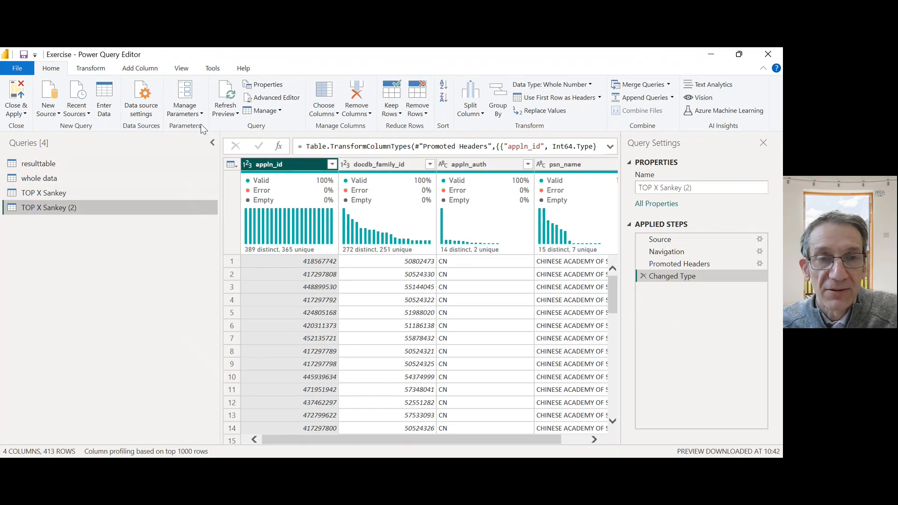
right_click(301, 163)
key(Down)
key(Down)
key(Return)
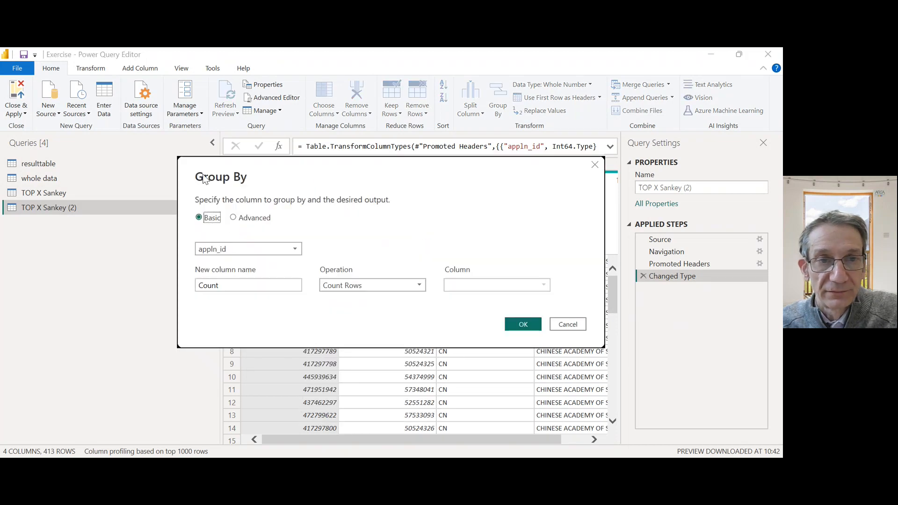
key(Down)
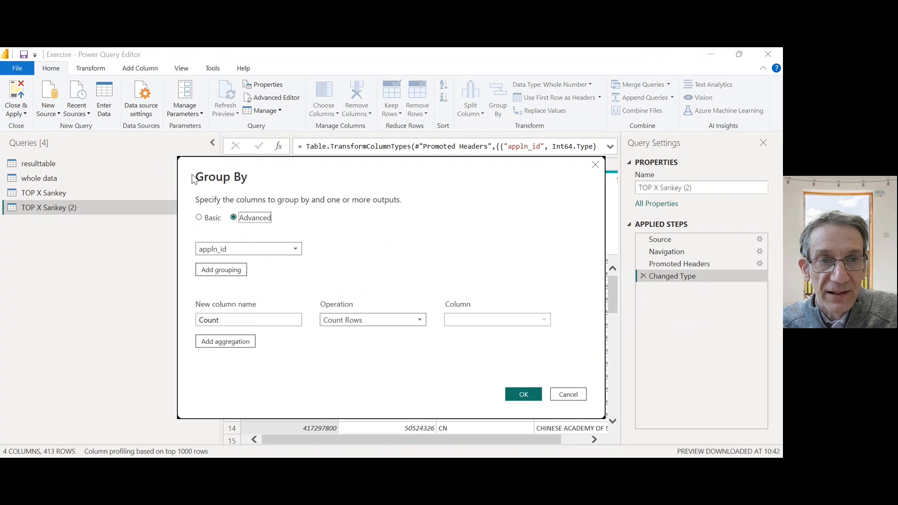
key(Tab)
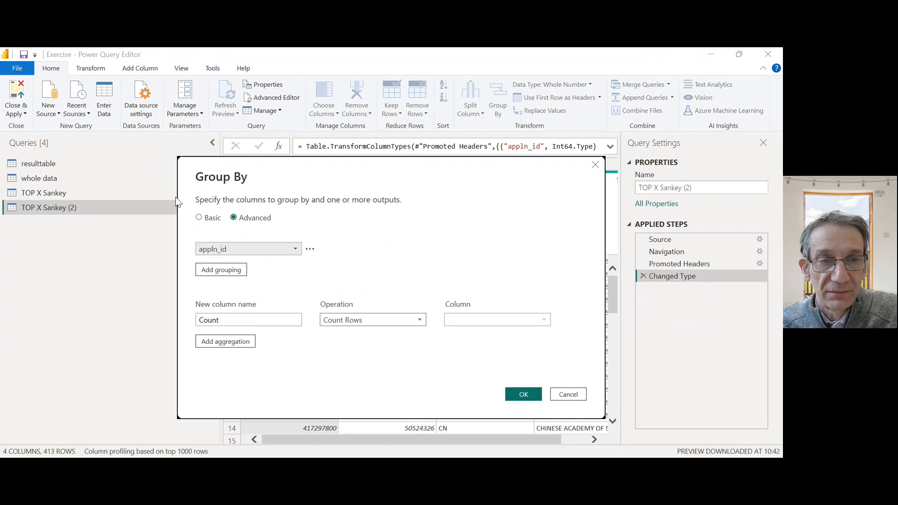
click(263, 248)
click(263, 272)
click(238, 270)
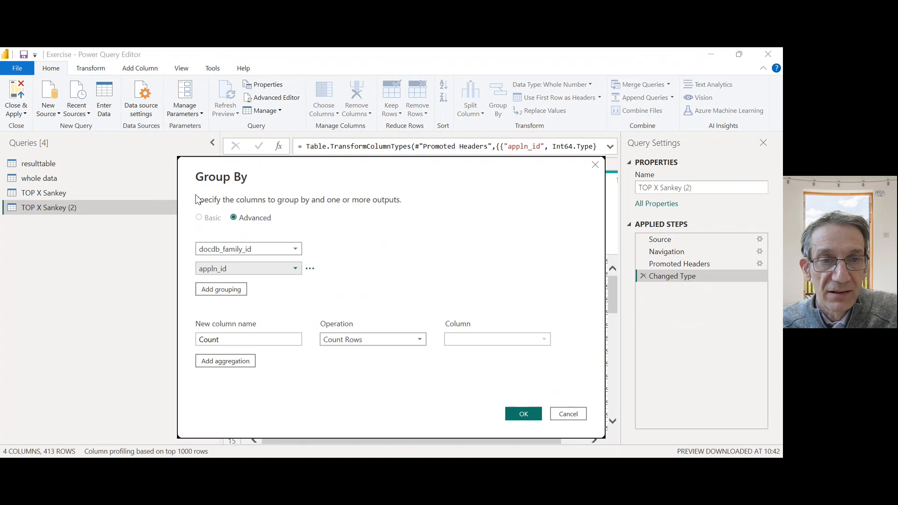
key(Down)
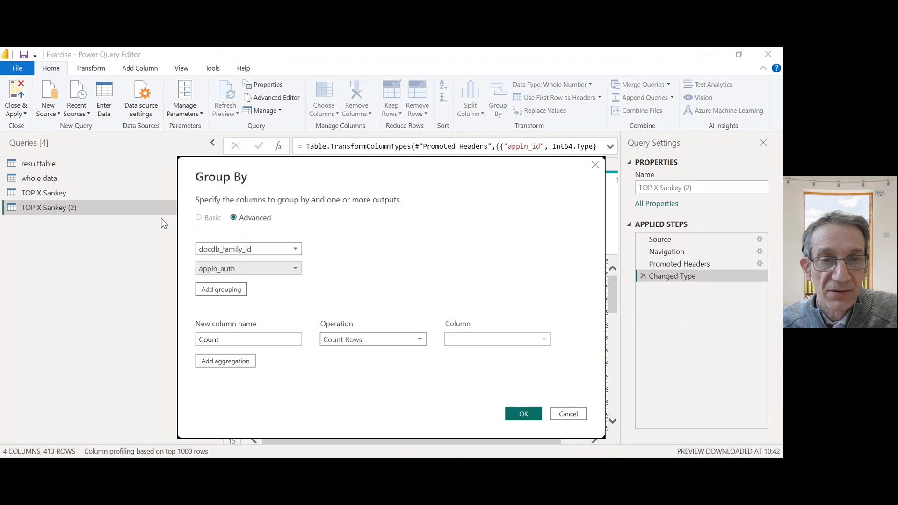
key(Return)
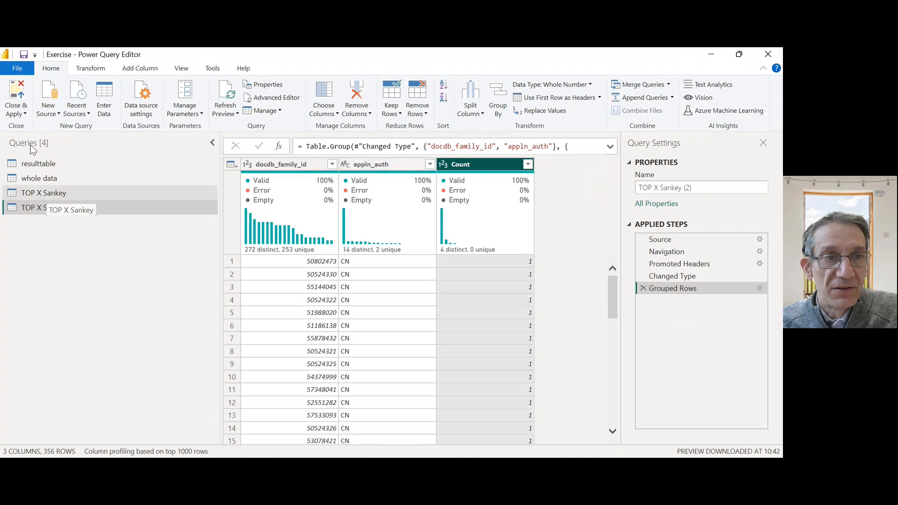
Step: Rename the docdb_family_id column of TOP X Sankey (2) to A and its appln_auth column to B, matching TOP X Sankey
click(42, 193)
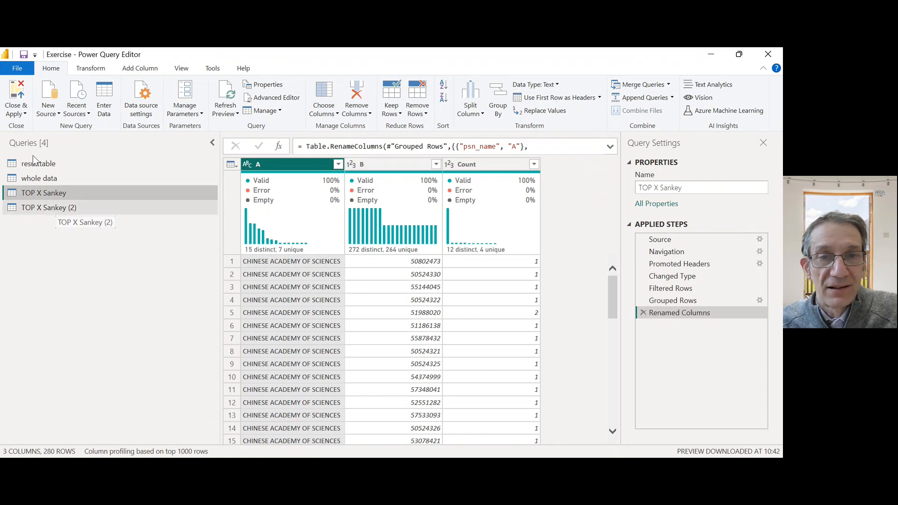
click(55, 208)
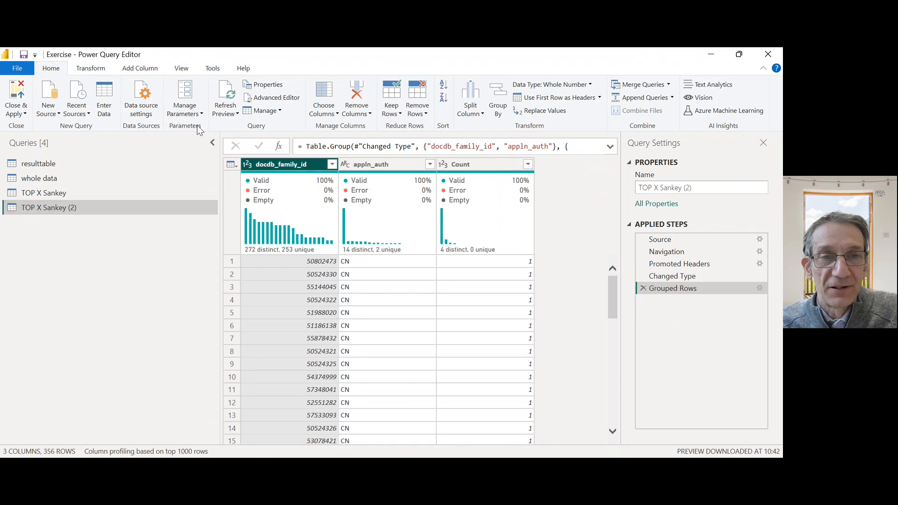
key(F2)
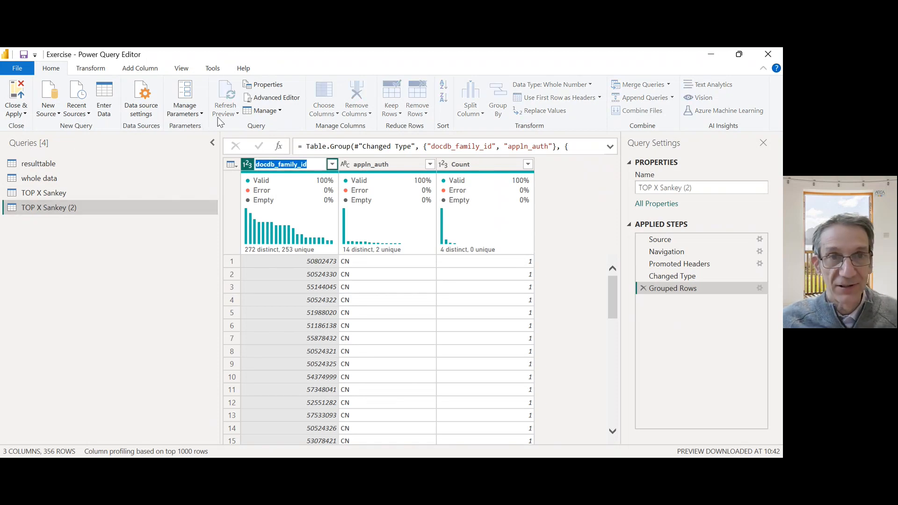
text(A)
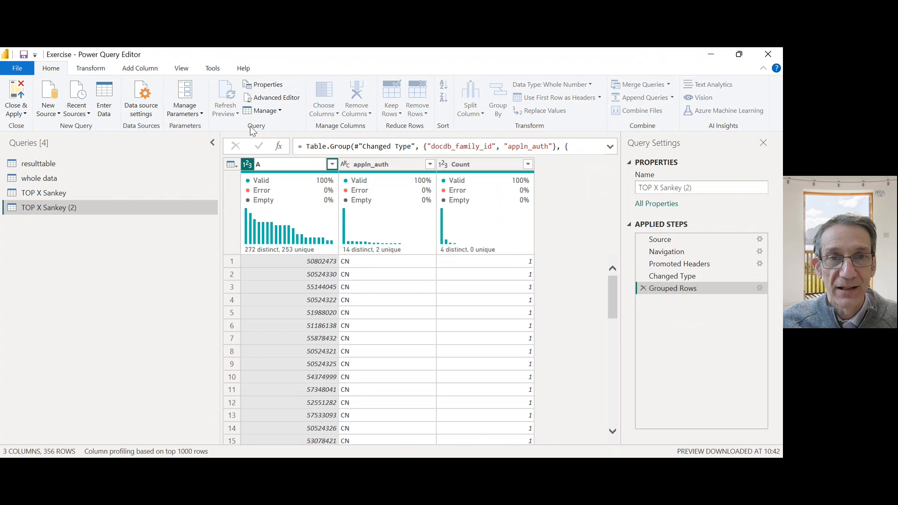
key(Return)
key(Right)
key(F2)
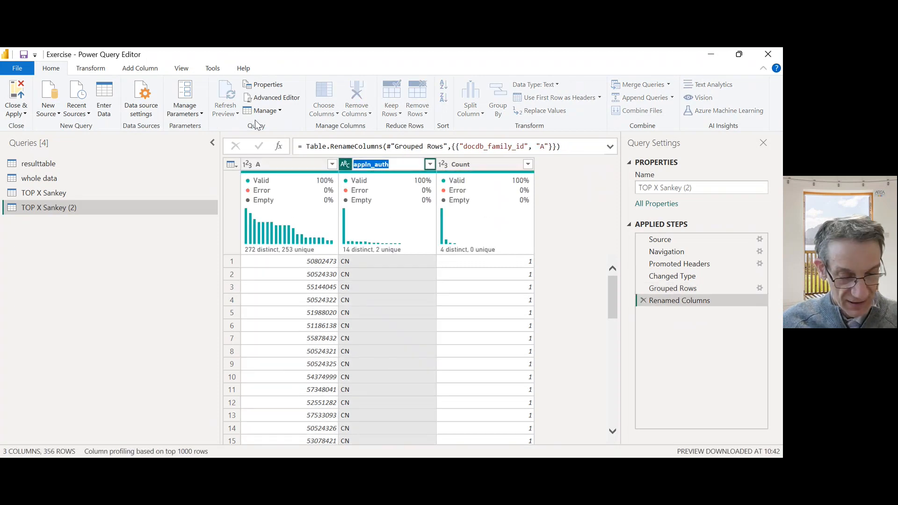
text(B)
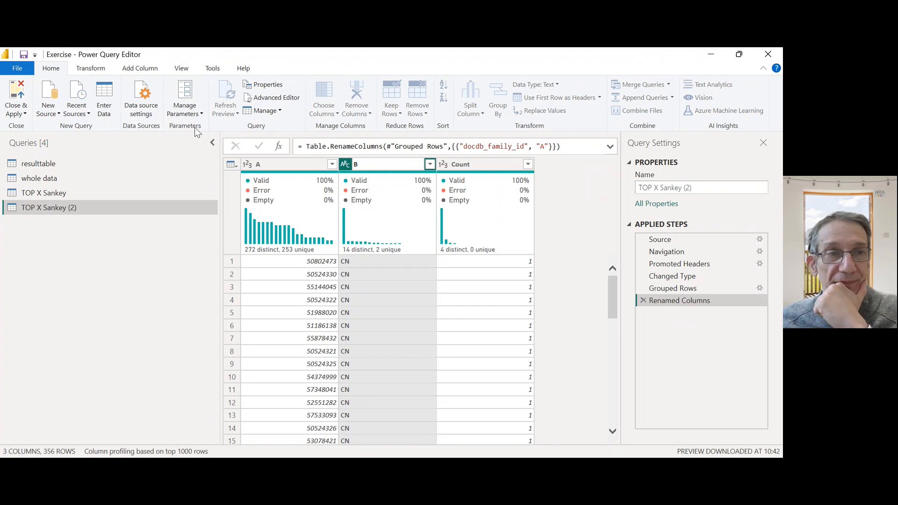
key(Return)
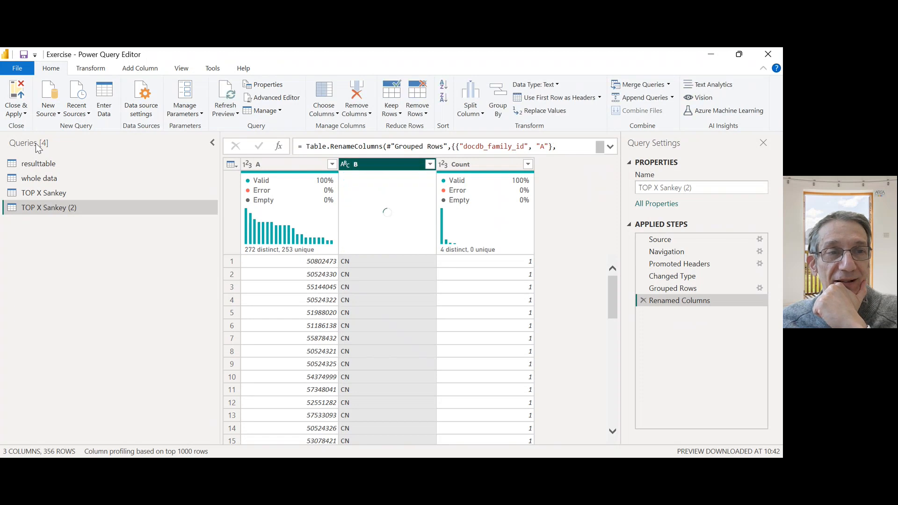
Step: Append the TOP X Sankey (2) query to TOP X Sankey using the three-or-more-tables option
click(35, 192)
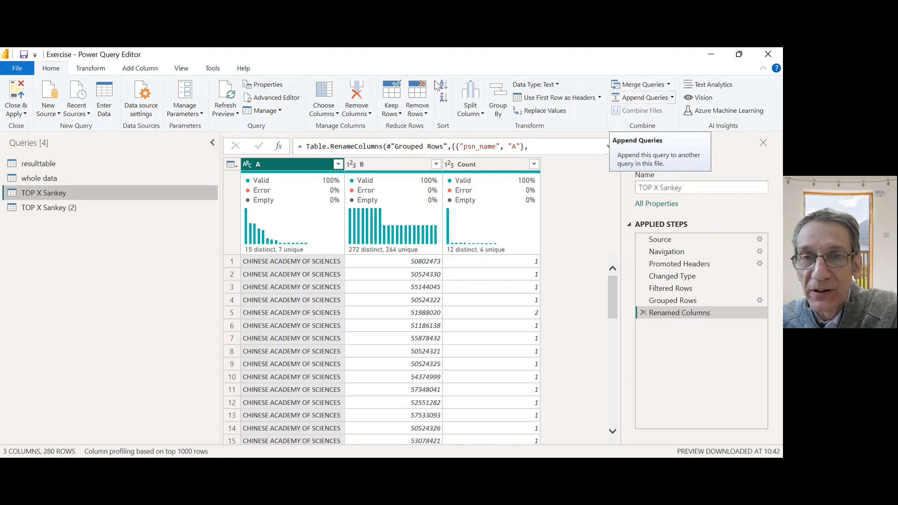
click(644, 98)
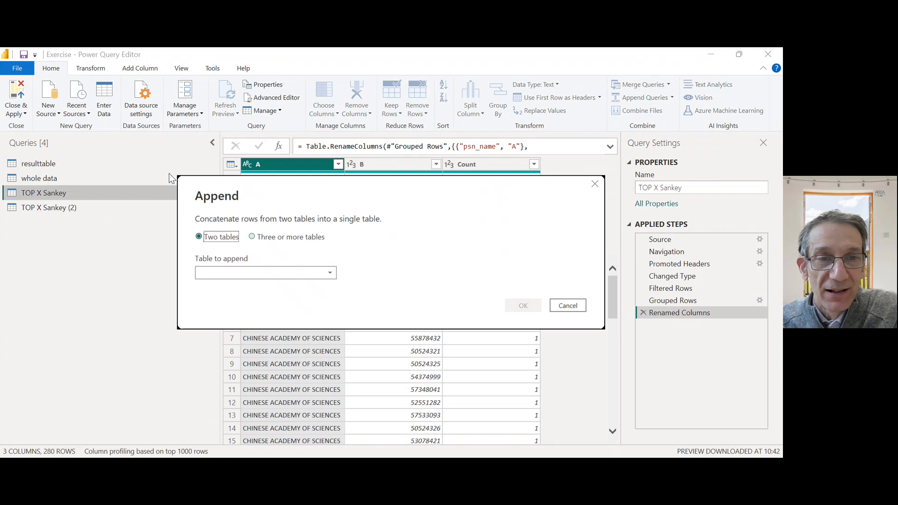
click(252, 237)
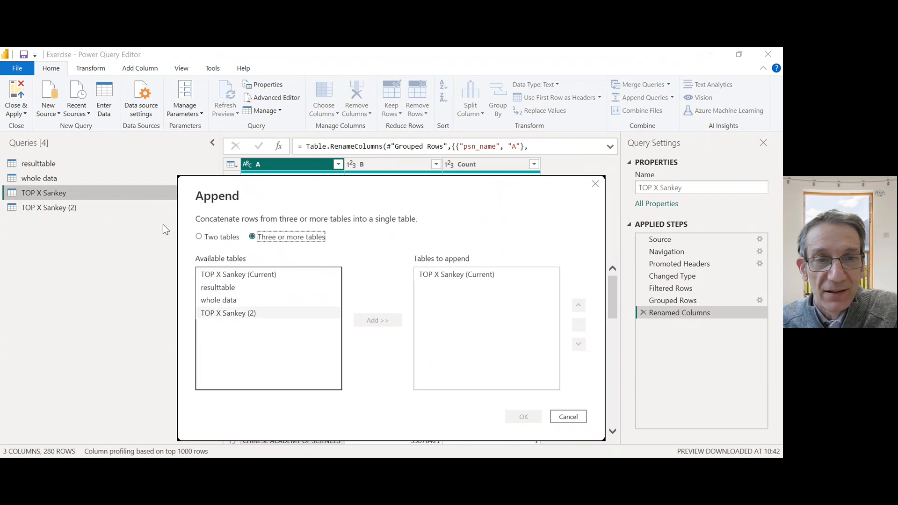
click(228, 313)
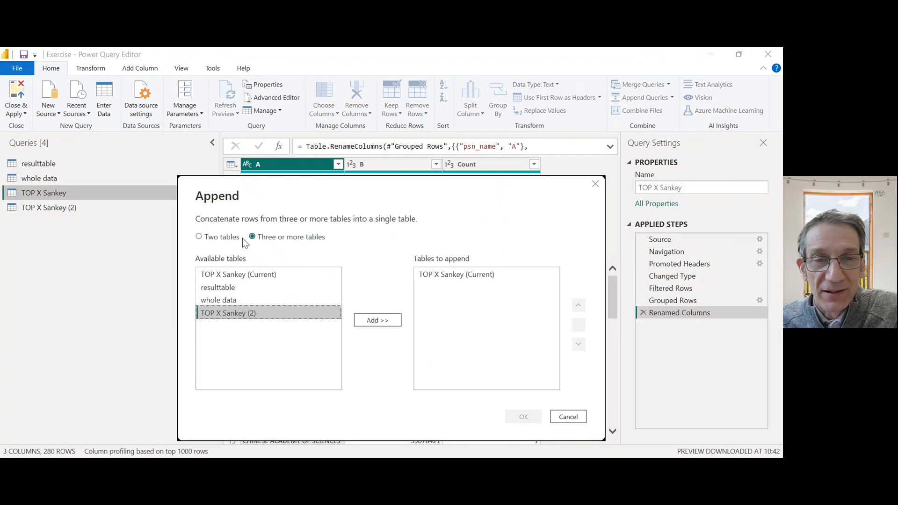
click(378, 320)
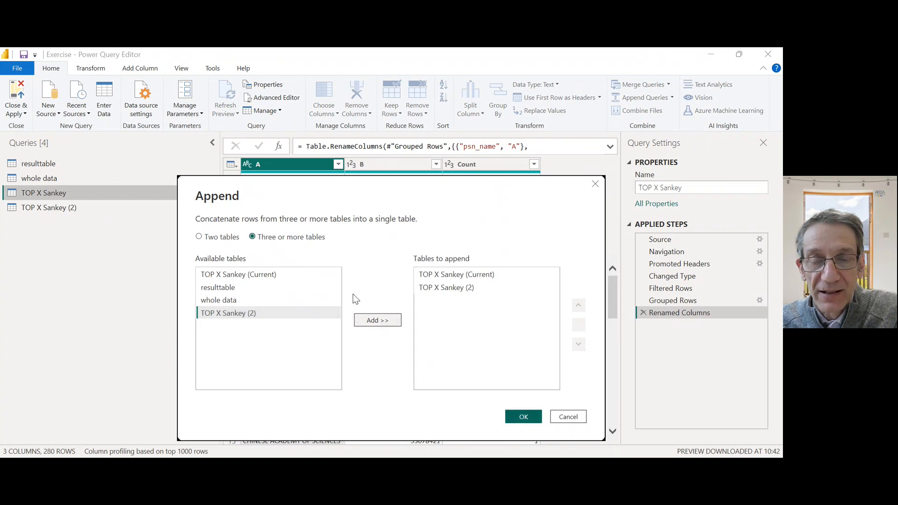
key(Return)
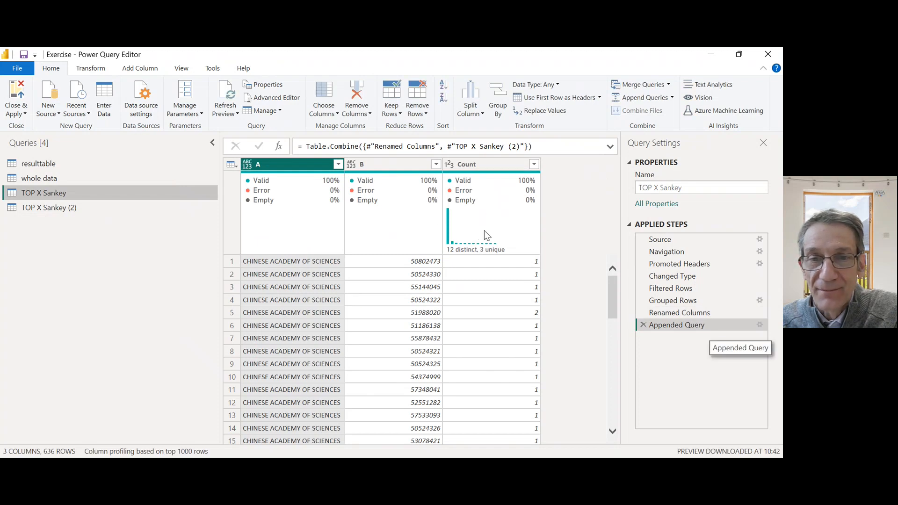
Step: Apply the query changes to the report and close the Power Query Editor
click(15, 95)
click(14, 95)
click(13, 95)
click(12, 95)
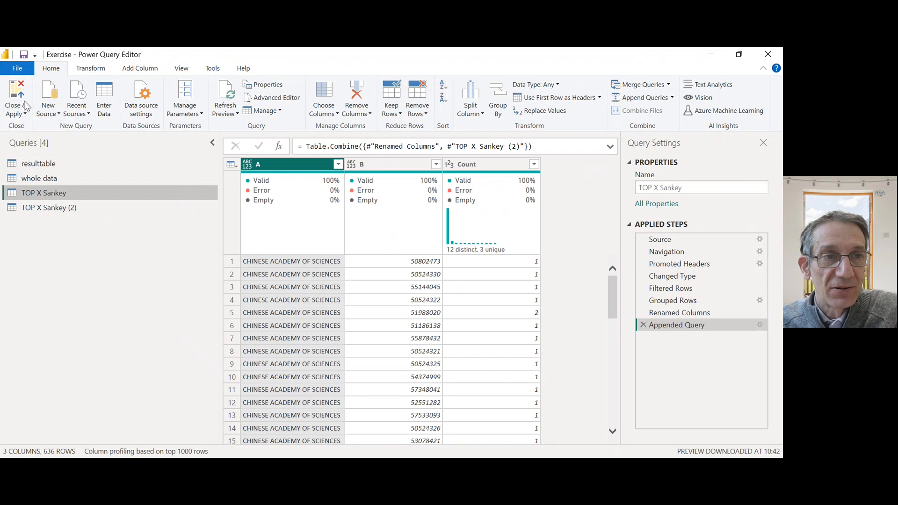
click(19, 101)
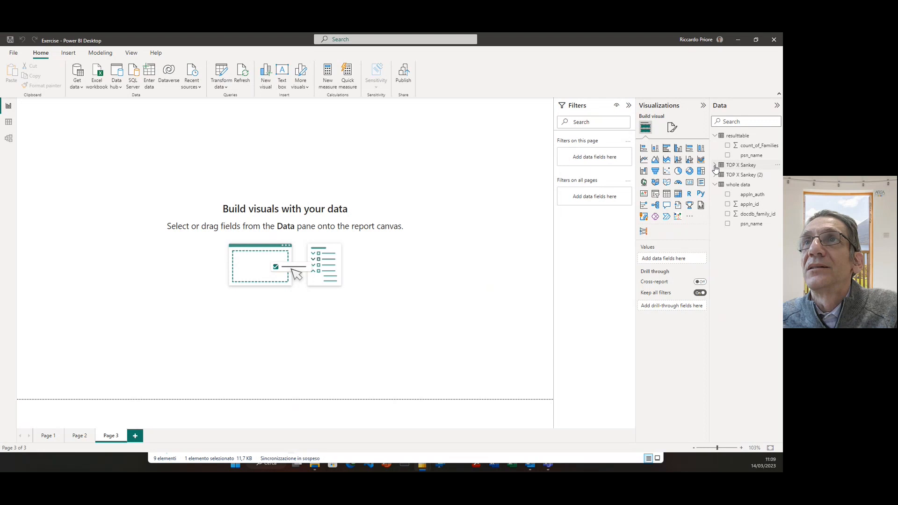
Step: Show the fields of TOP X Sankey and add a tall, empty Sankey chart to Page 3
click(715, 166)
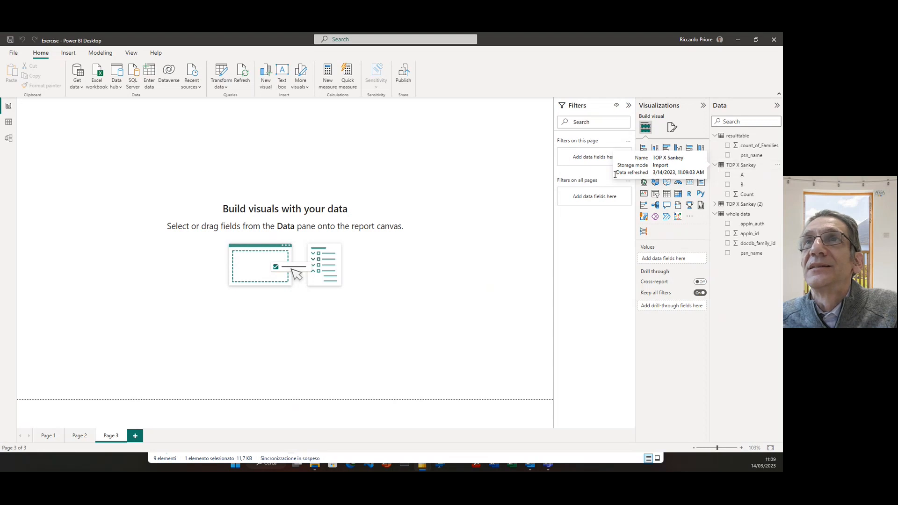
click(644, 232)
drag(86, 128, 177, 167)
drag(225, 253, 277, 357)
drag(196, 201, 157, 166)
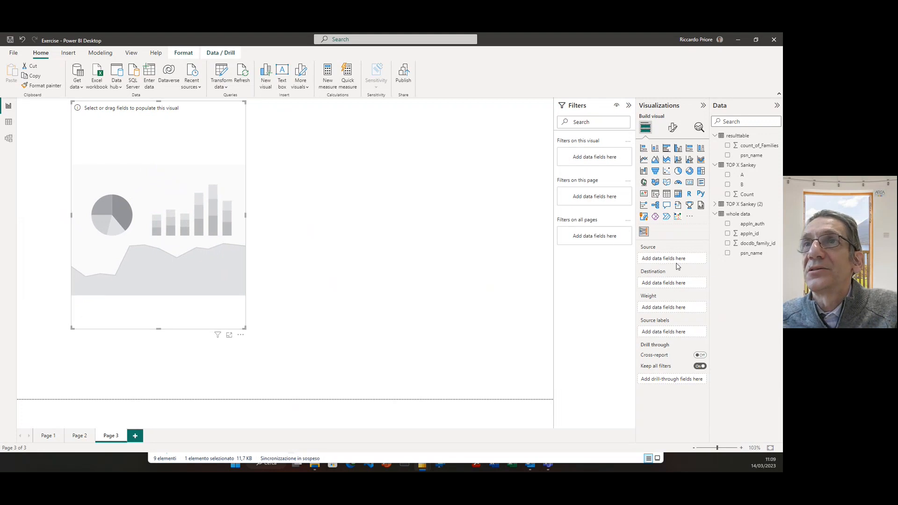
Step: Set A as the Sankey chart's Source and B as its Destination, and enlarge the chart in both directions
click(729, 176)
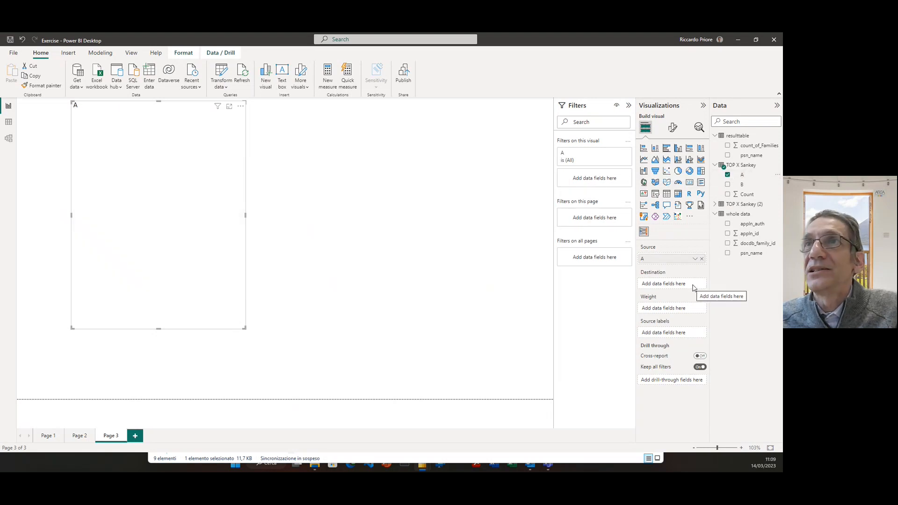
click(728, 185)
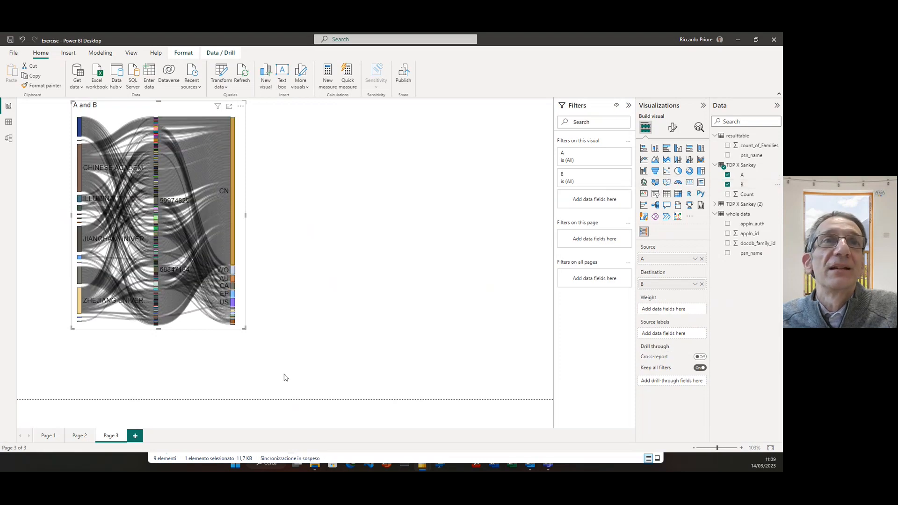
drag(246, 329, 319, 370)
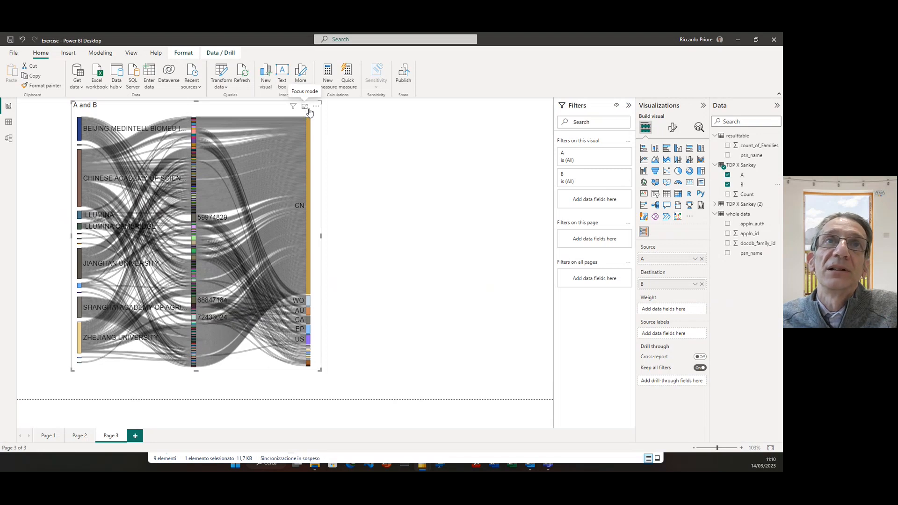
mouse_move(308, 201)
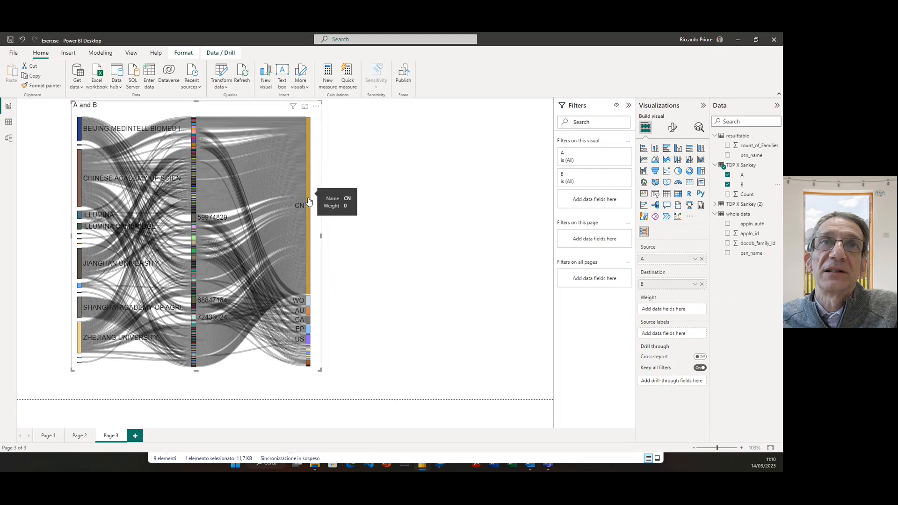
mouse_move(310, 360)
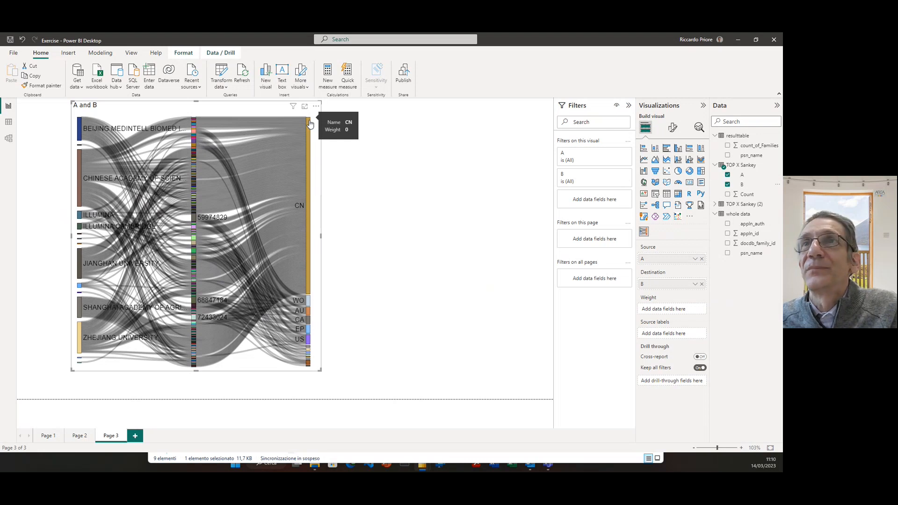
Step: Add a narrow empty slicer beside the Sankey chart and place a copy of it next to the first
click(378, 144)
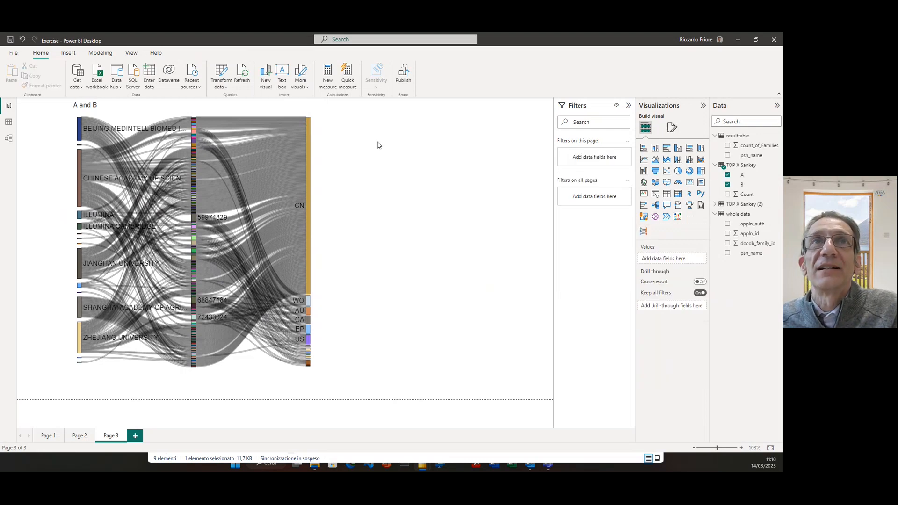
click(656, 195)
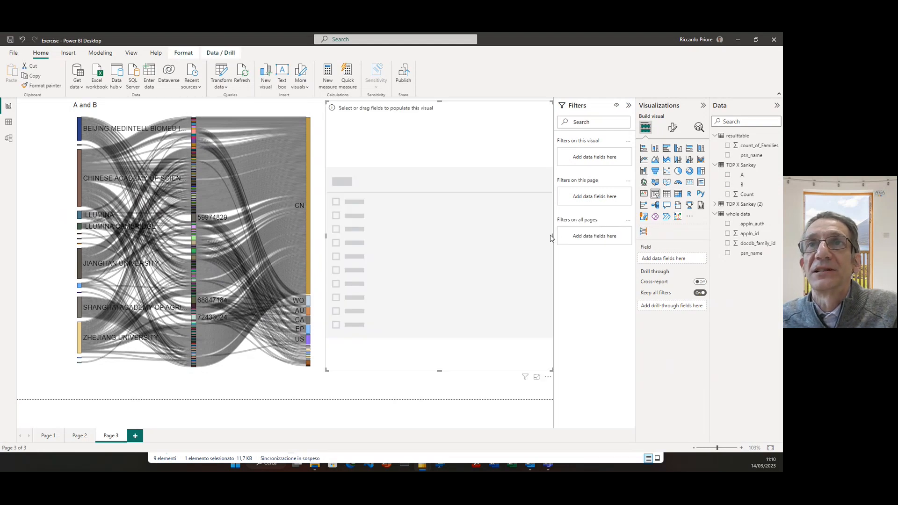
drag(553, 236, 407, 241)
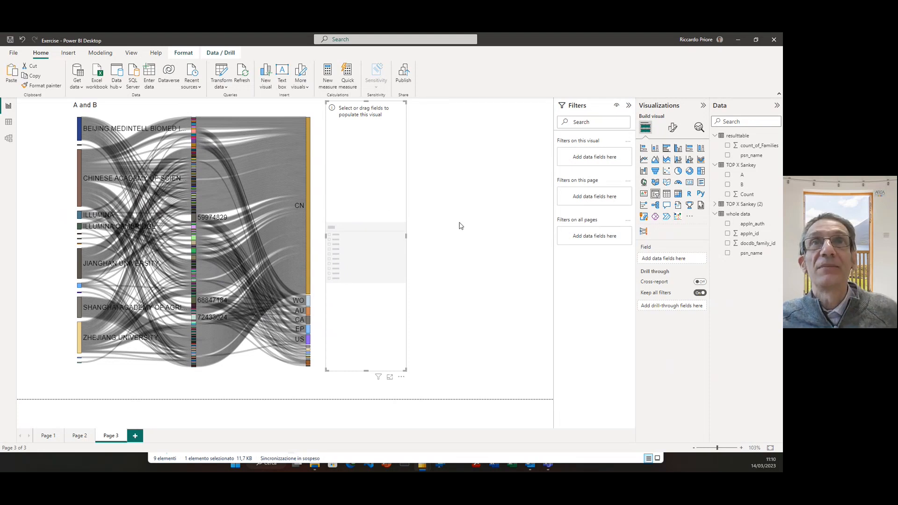
click(431, 202)
key(ctrl+v)
drag(382, 193, 487, 193)
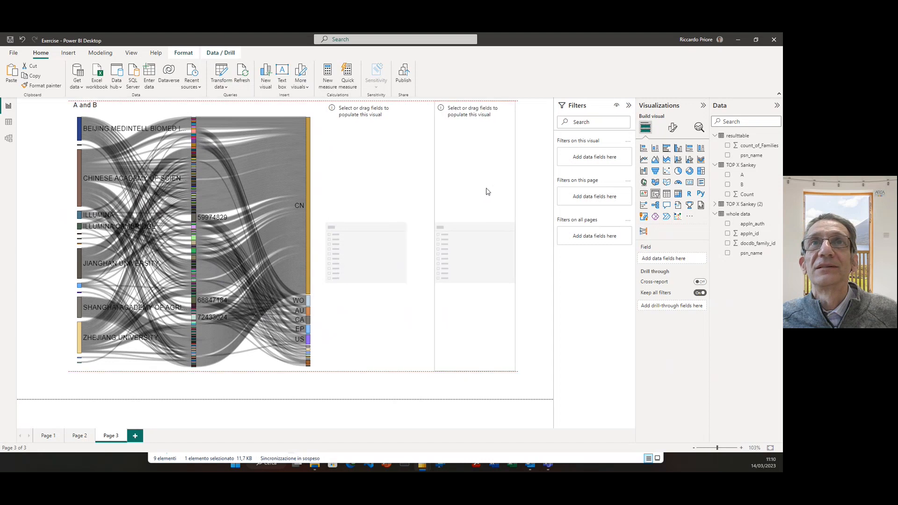
Step: Assign field A of TOP X Sankey to the first slicer and field B to the second
click(407, 187)
click(386, 187)
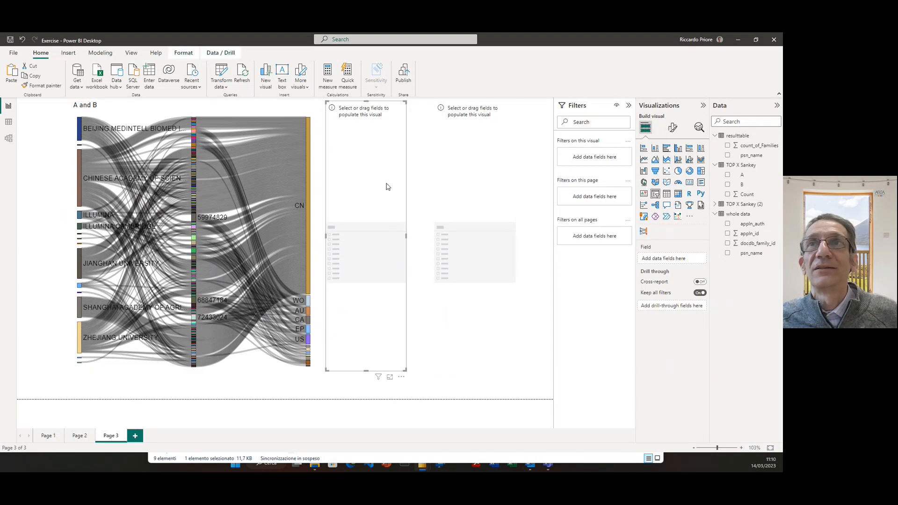
click(728, 174)
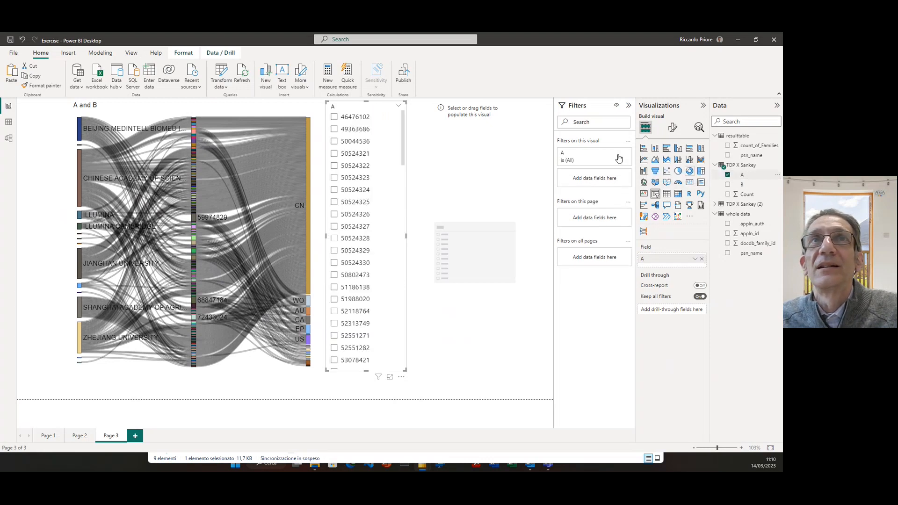
click(486, 159)
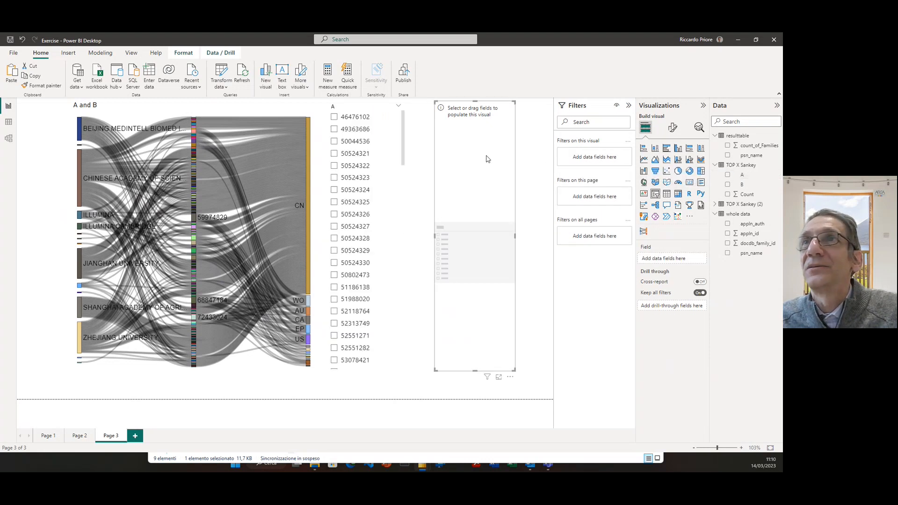
click(727, 185)
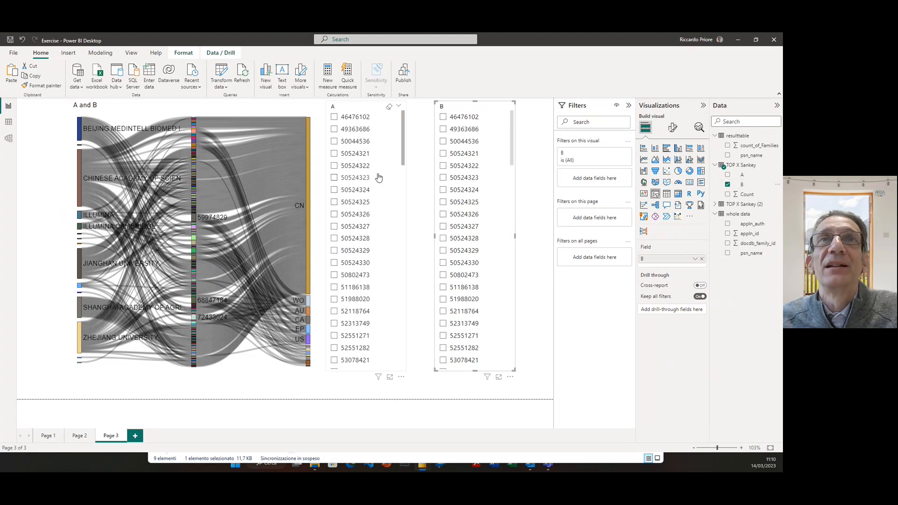
Step: Filter the A slicer to ILLUMINA, the ILLUMINA CAMBRIDGE entry, ILLUMINA INC., Illumina, Inc. and ILLYUMINA
scroll(401, 136, down, 10)
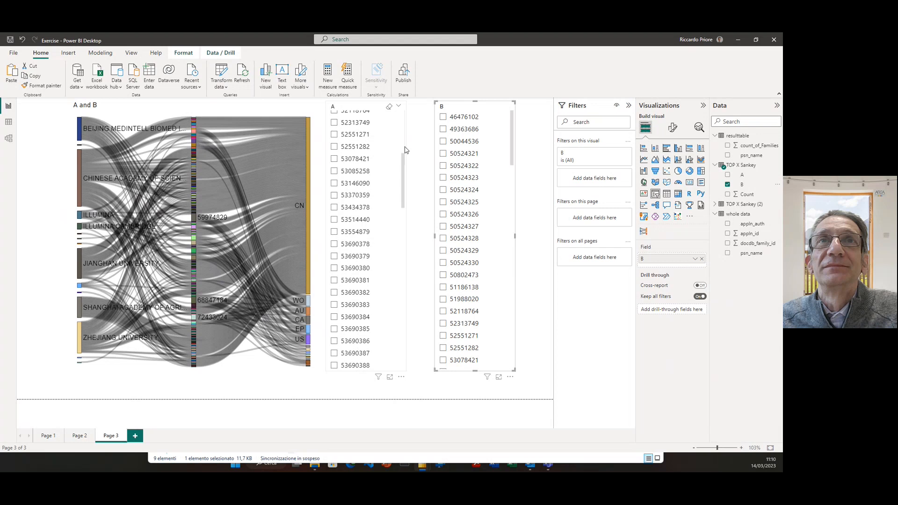
scroll(398, 188, down, 10)
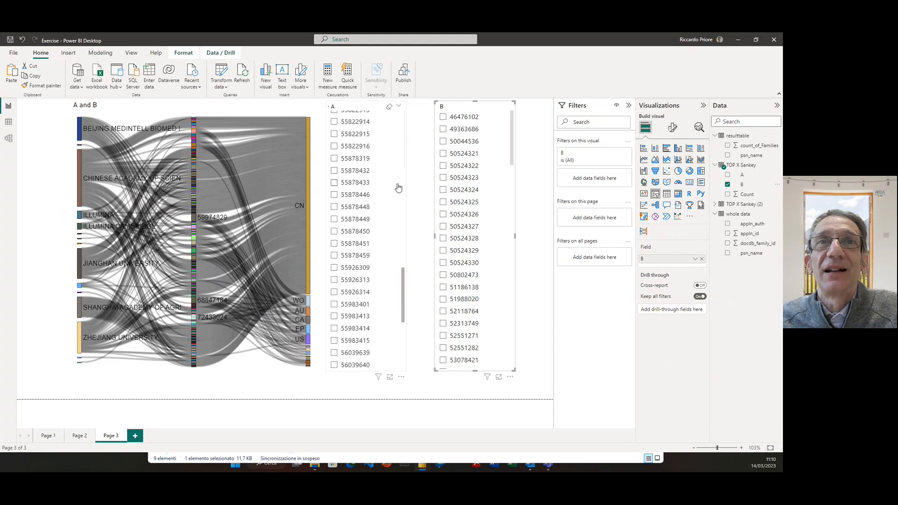
scroll(398, 188, down, 10)
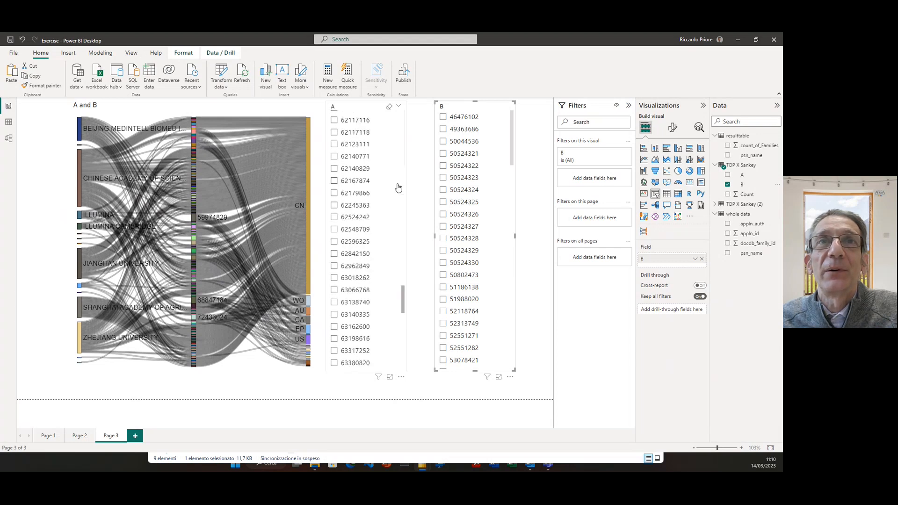
scroll(398, 187, down, 10)
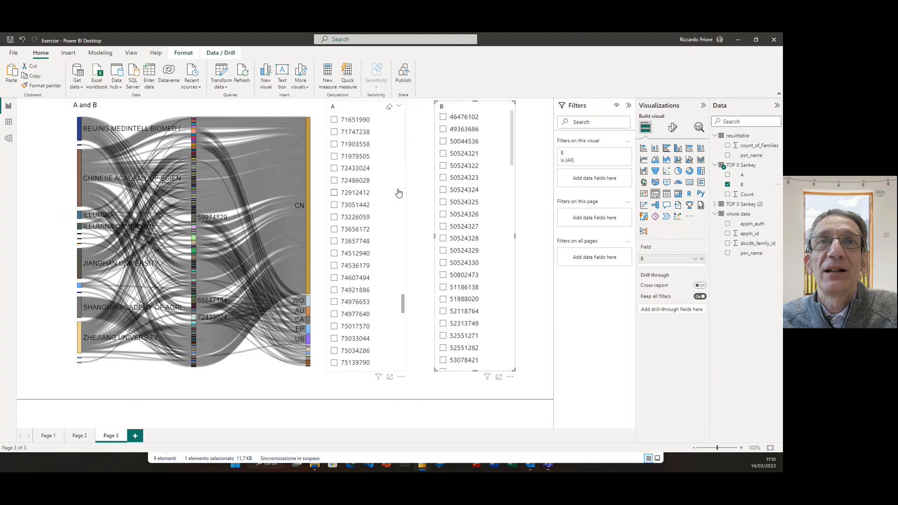
scroll(397, 194, down, 8)
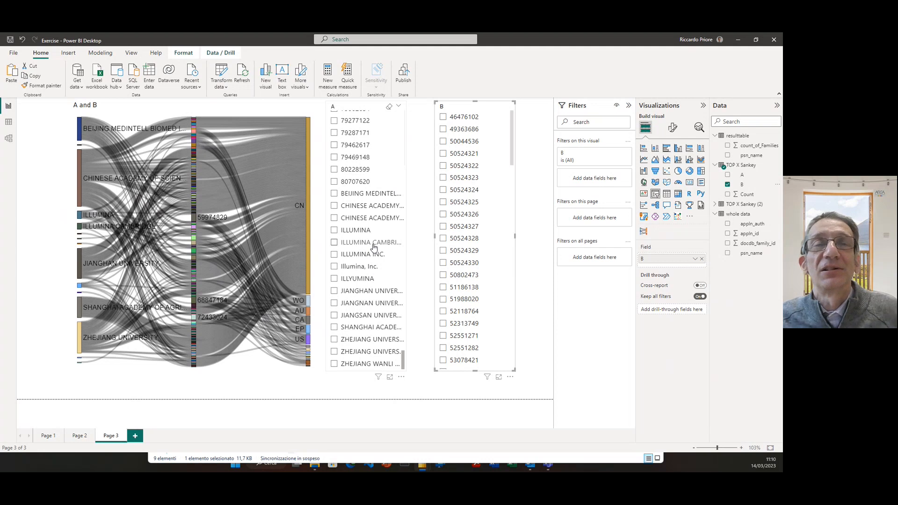
click(334, 231)
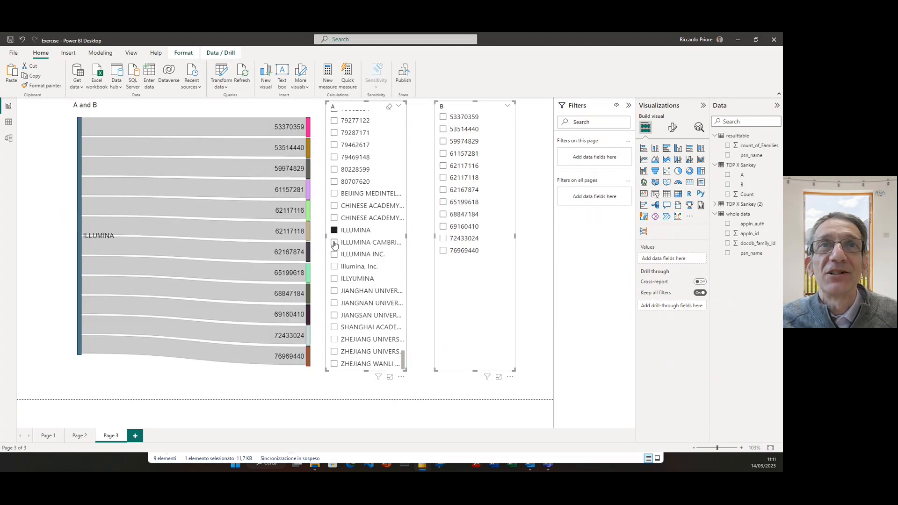
click(334, 243)
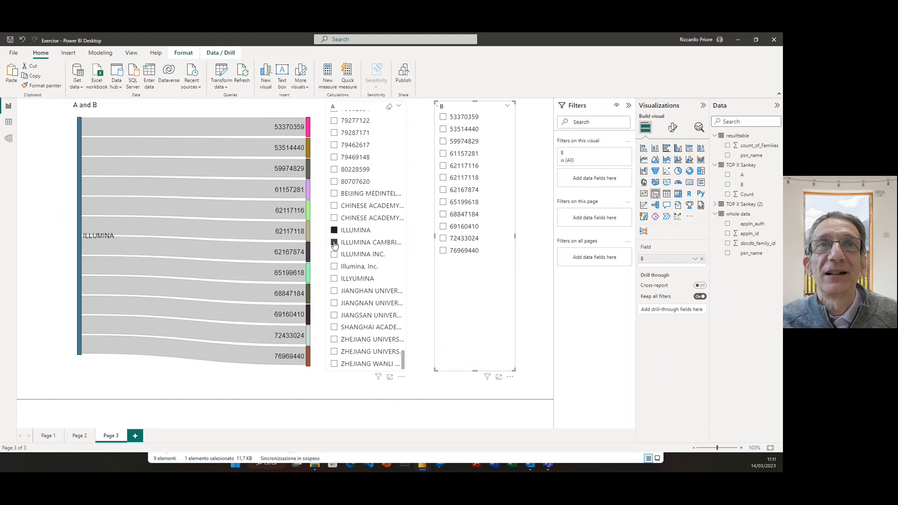
click(335, 255)
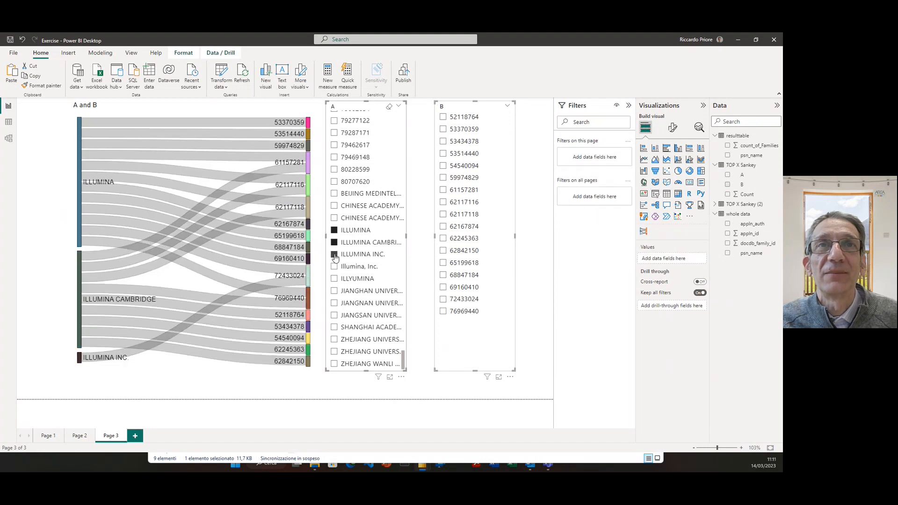
click(334, 267)
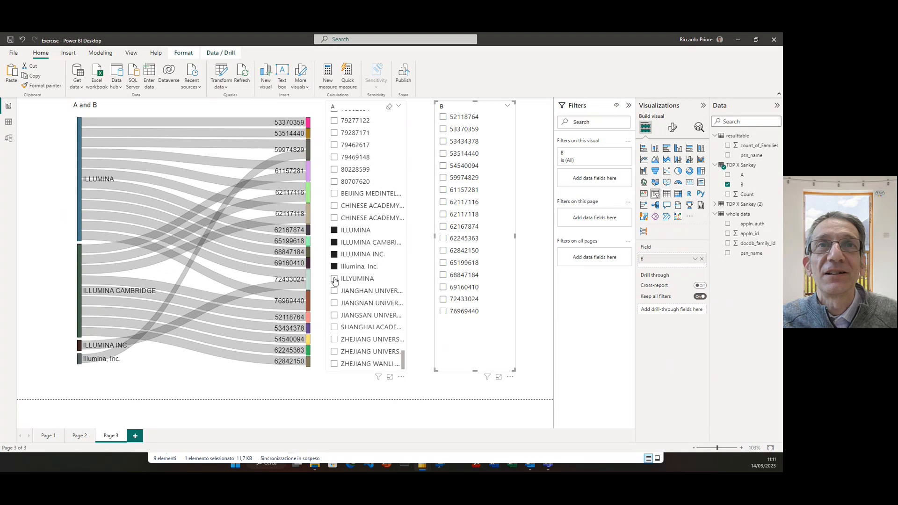
click(335, 279)
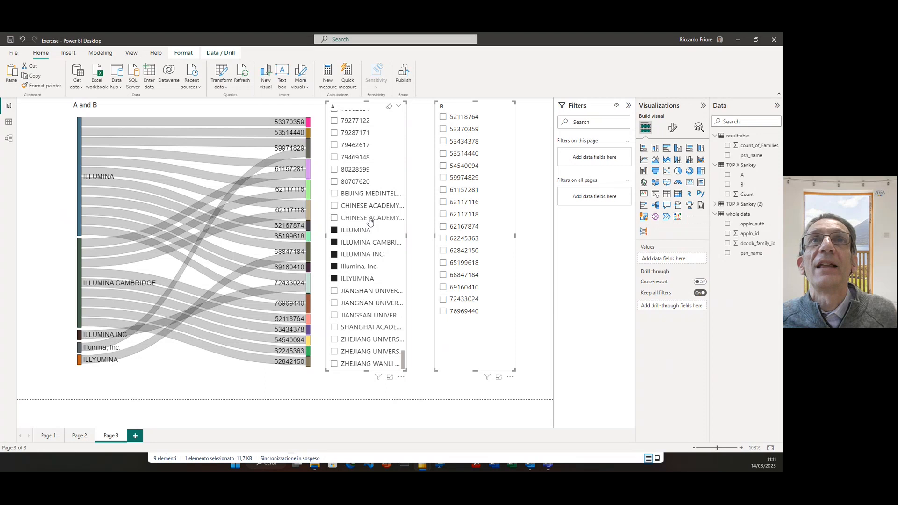
Step: Add patent families 52118764 and 53370359 to the applicants already selected in the A slicer
scroll(370, 221, up, 1)
scroll(370, 221, down, 1)
scroll(373, 223, up, 5)
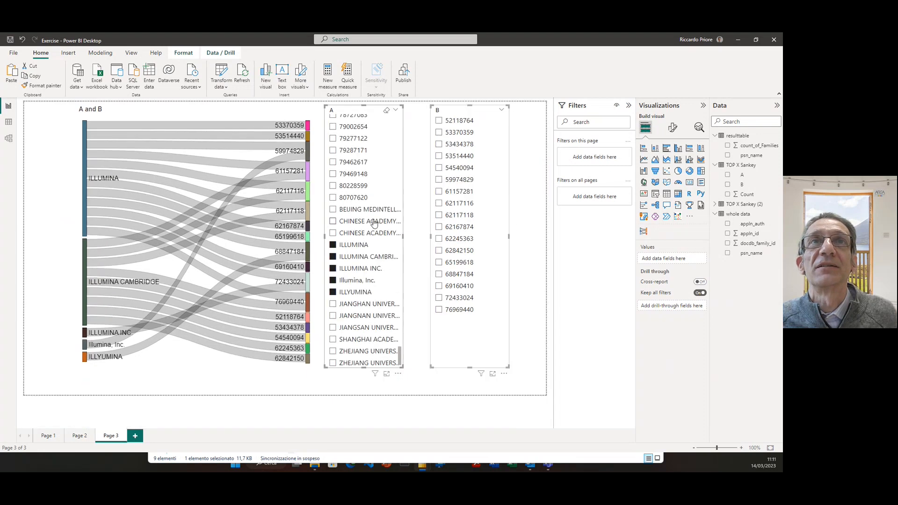
scroll(373, 224, up, 10)
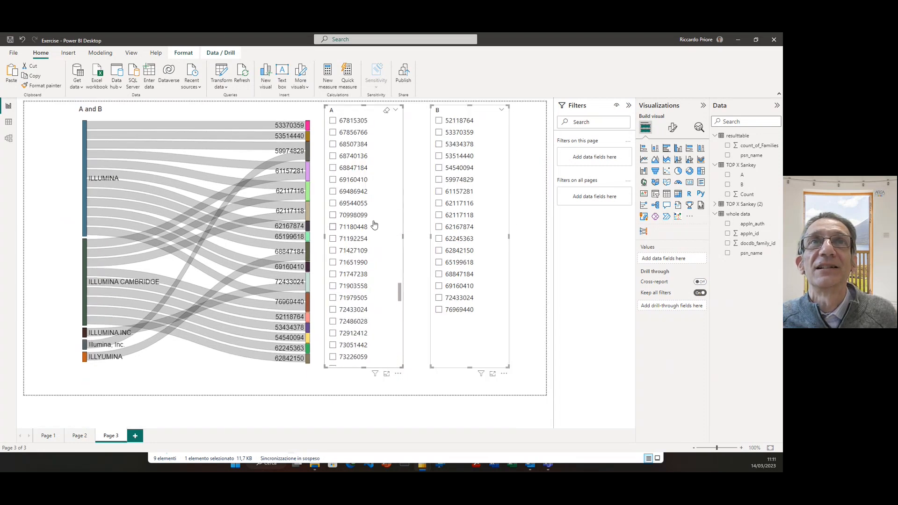
scroll(372, 234, up, 10)
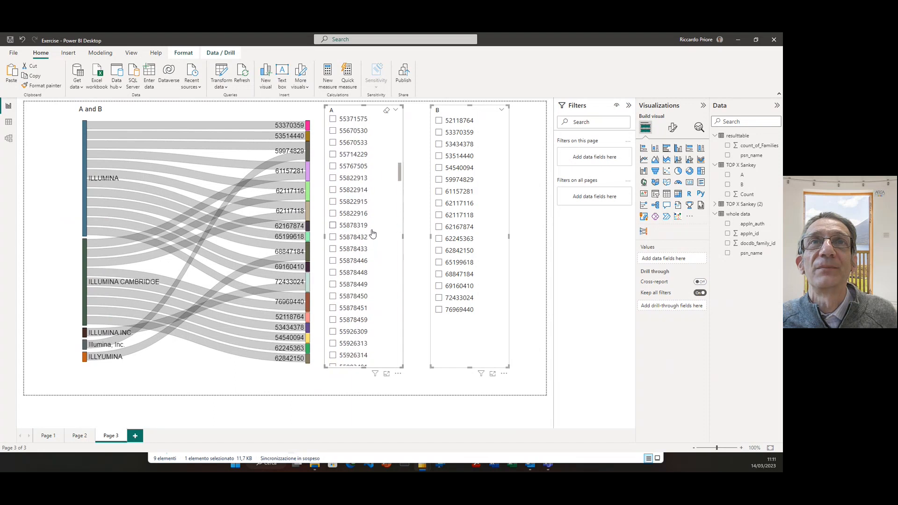
scroll(373, 234, up, 2)
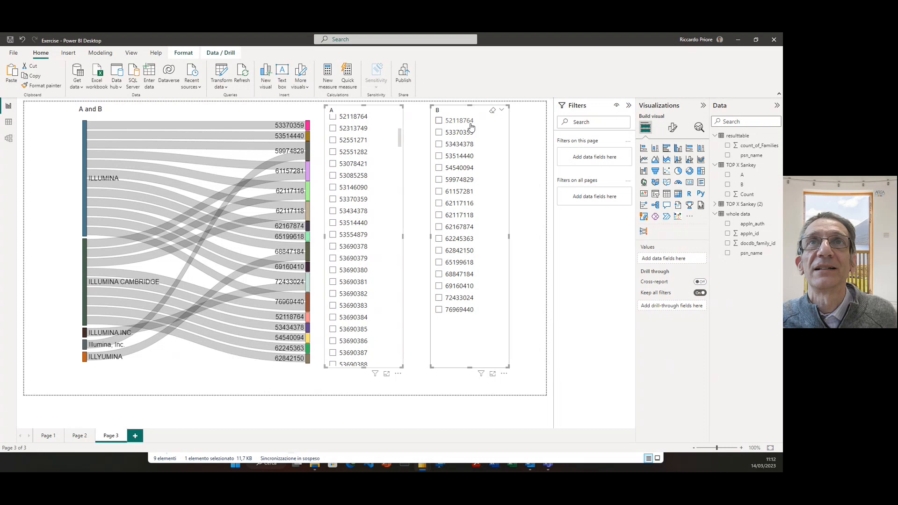
click(333, 117)
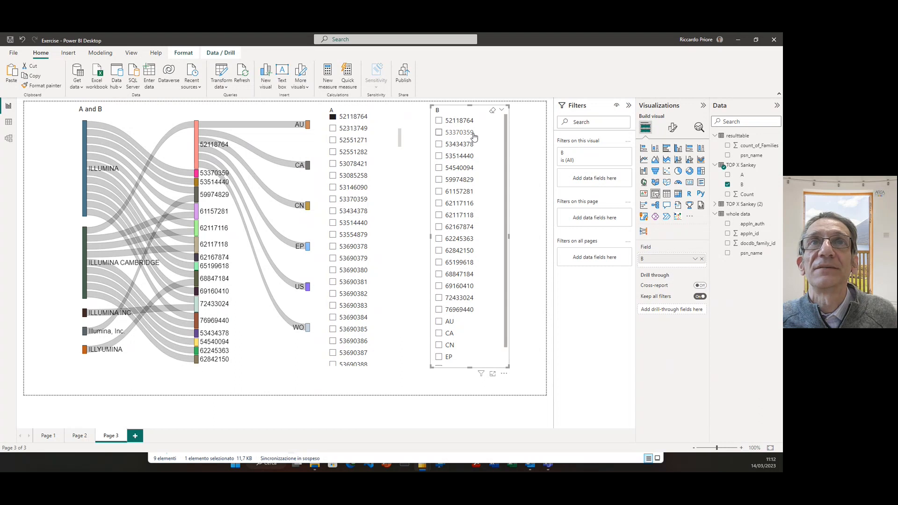
click(333, 199)
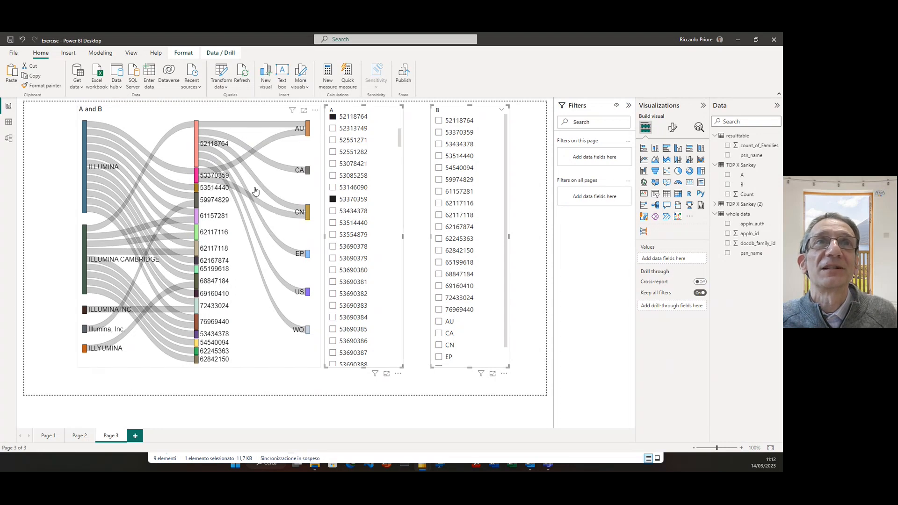
Step: Add families 53434378, 53514440 and 54540094 to the A slicer selection
mouse_move(305, 135)
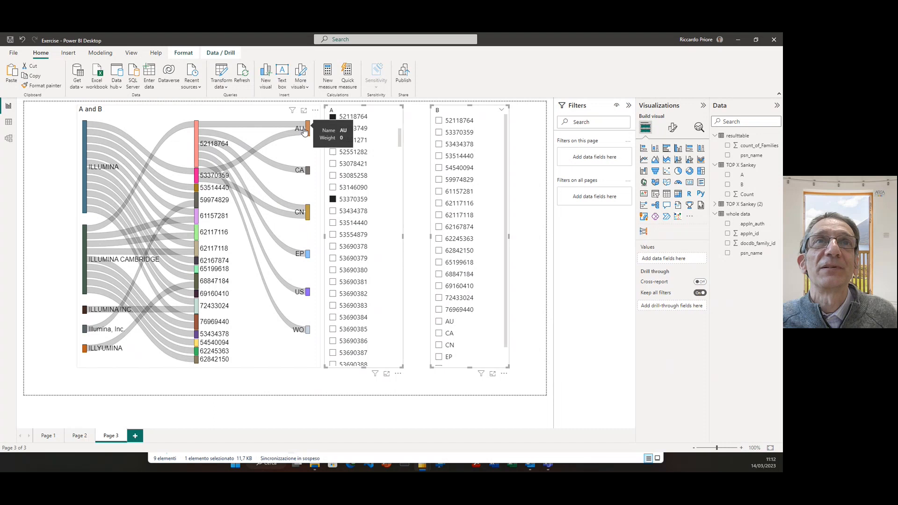
mouse_move(306, 218)
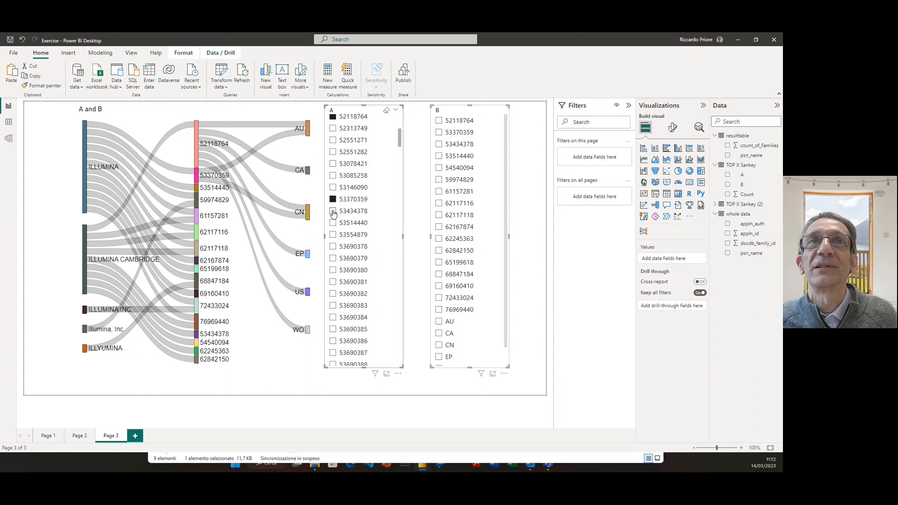
ctrl+click(333, 212)
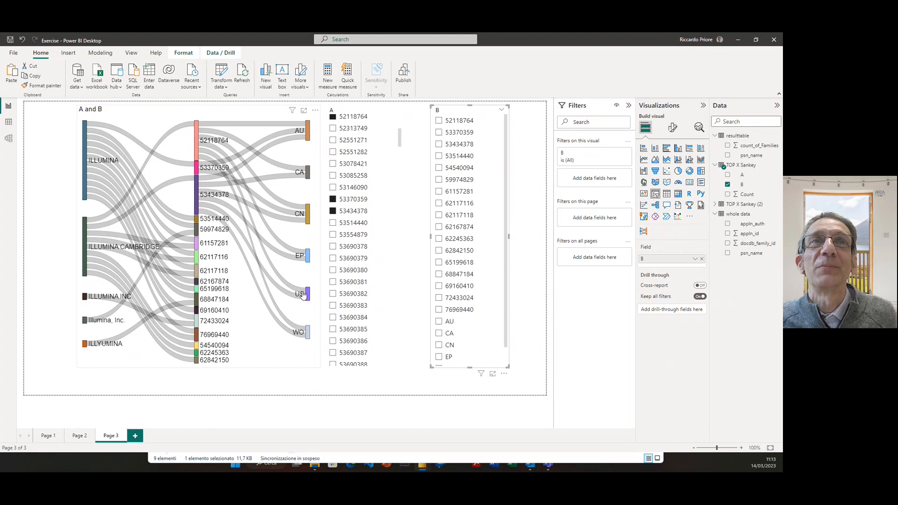
click(333, 223)
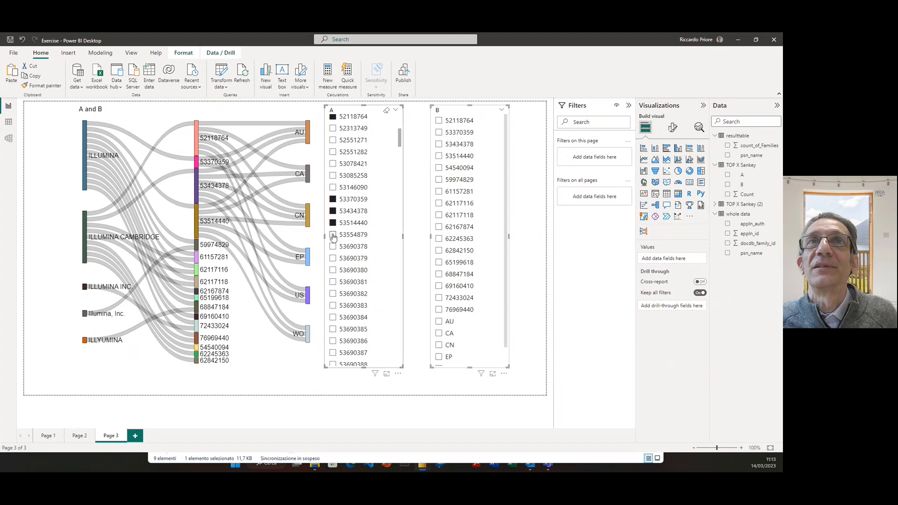
scroll(334, 269, down, 1)
scroll(335, 269, up, 1)
scroll(334, 299, down, 5)
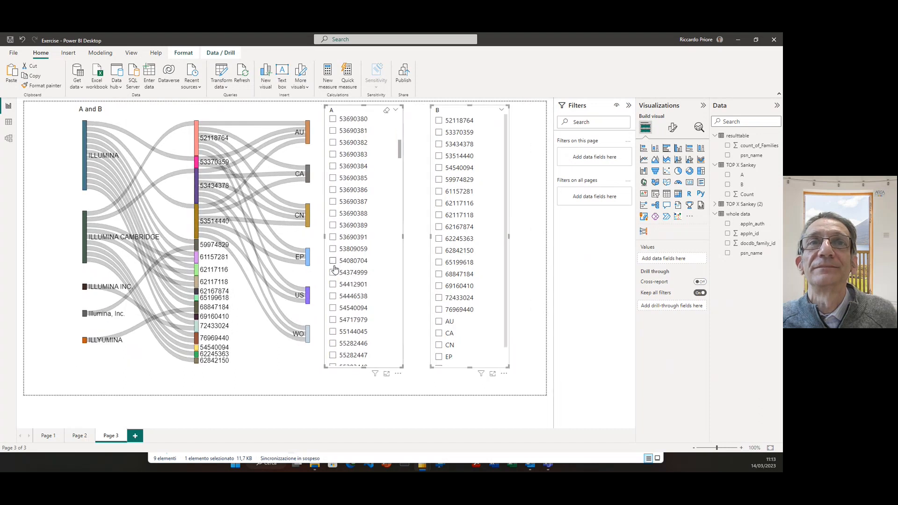
click(333, 309)
Step: Extend the A slicer selection with families 59974829, 61157281, 62117116 and 62117118
scroll(333, 313, down, 5)
scroll(333, 313, down, 10)
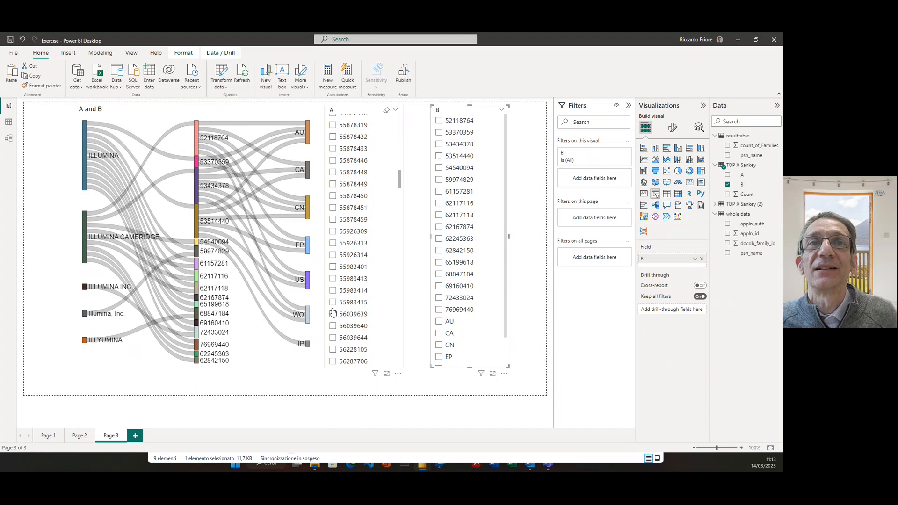
scroll(333, 312, down, 10)
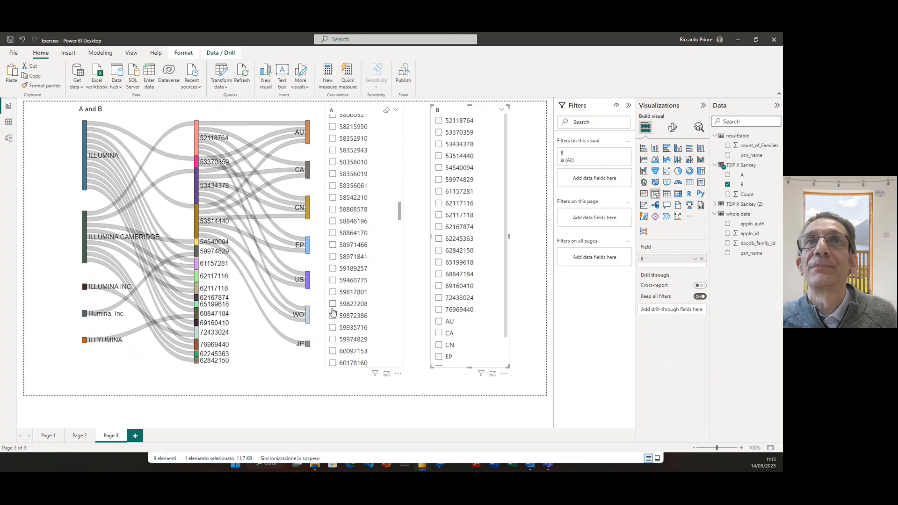
click(333, 340)
scroll(349, 273, down, 1)
scroll(349, 273, down, 5)
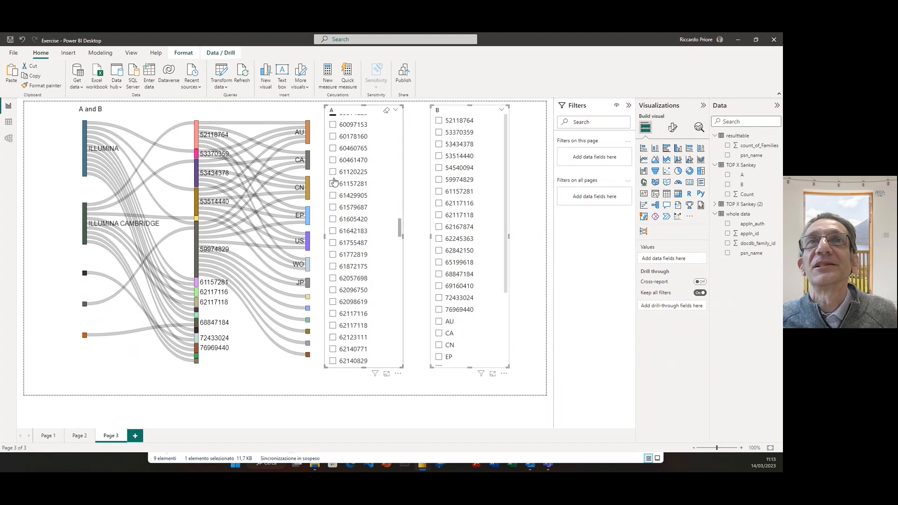
click(333, 184)
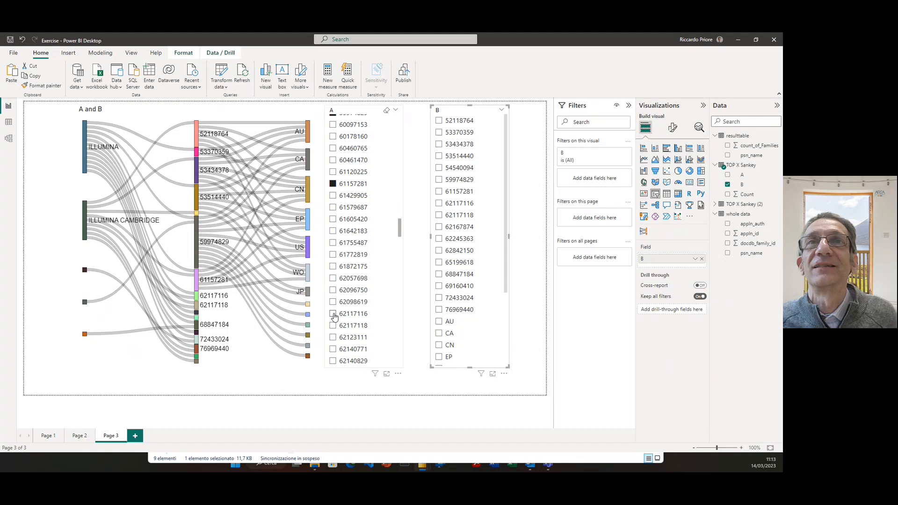
click(333, 314)
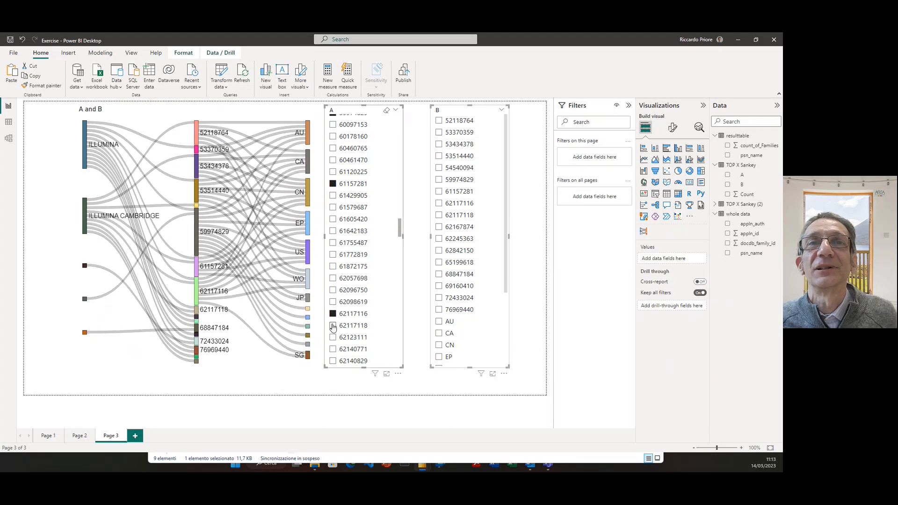
click(333, 326)
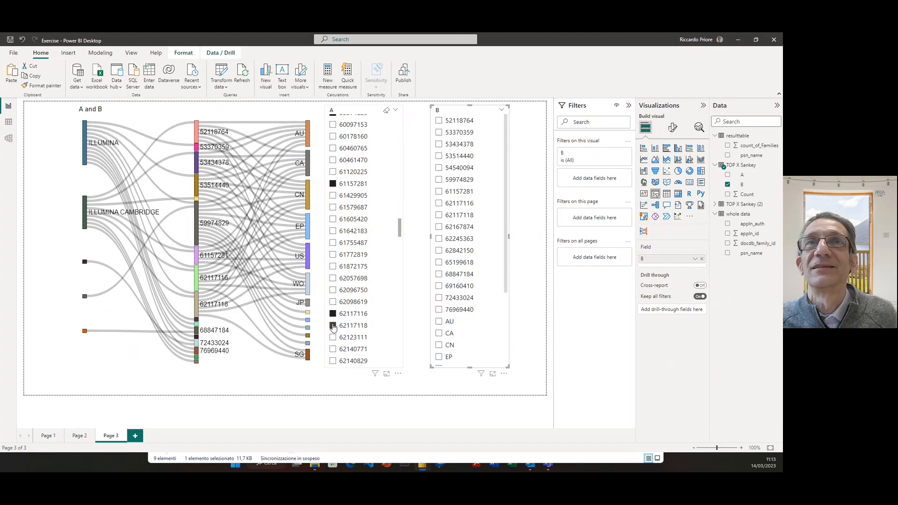
Step: Include families 62167874, 62245363 and 62842150 in the A slicer selection
scroll(337, 326, down, 1)
scroll(337, 326, down, 1)
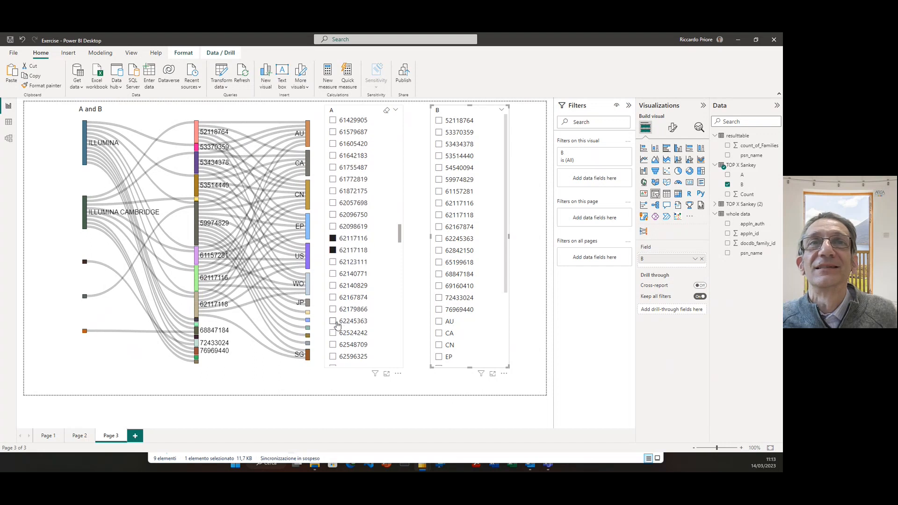
click(333, 298)
scroll(333, 301, down, 2)
scroll(333, 302, down, 1)
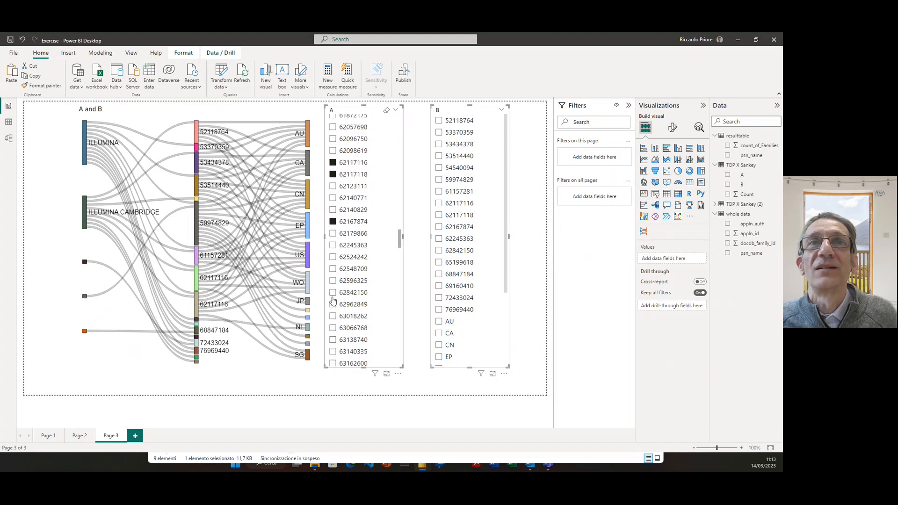
click(333, 245)
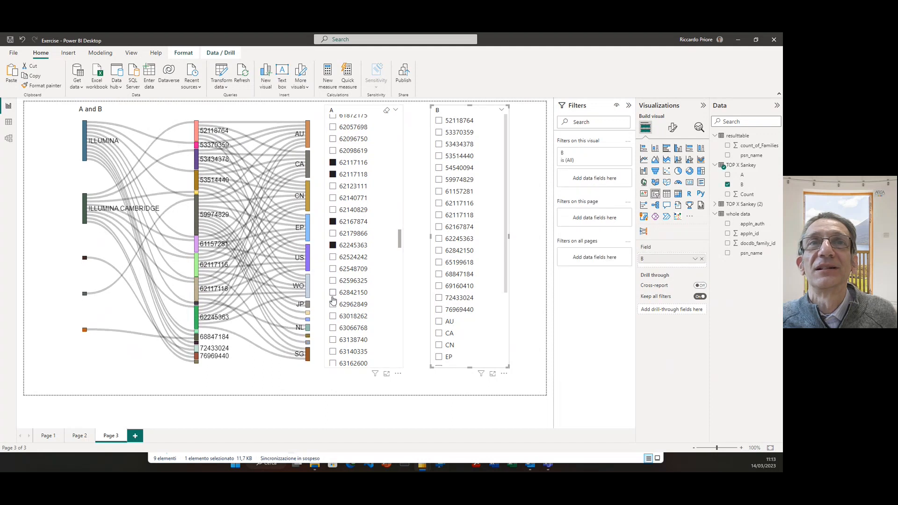
click(333, 293)
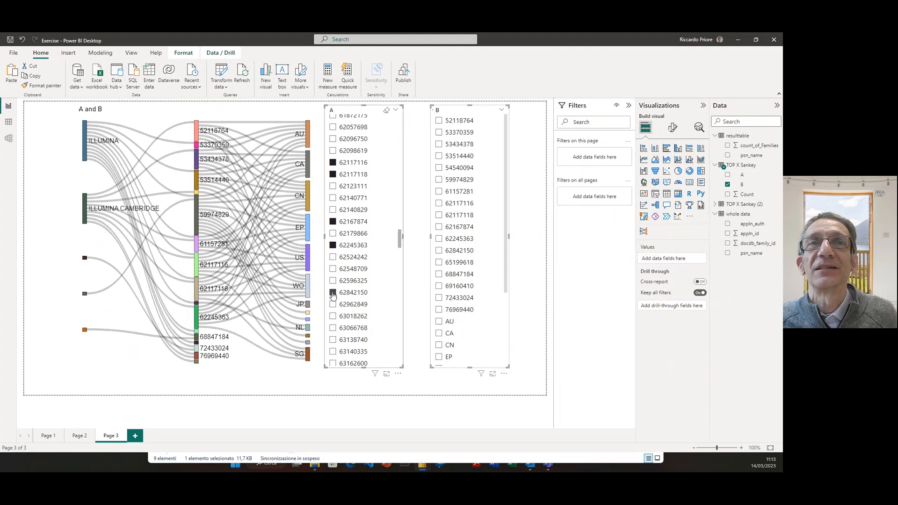
Step: Add families 65199618 and 69160410 to the selection in the A slicer
scroll(332, 295, down, 5)
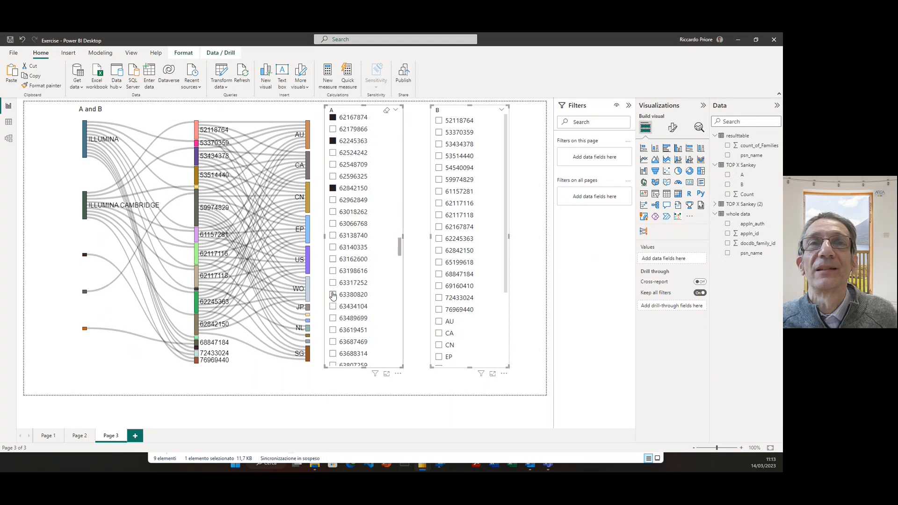
scroll(332, 295, down, 6)
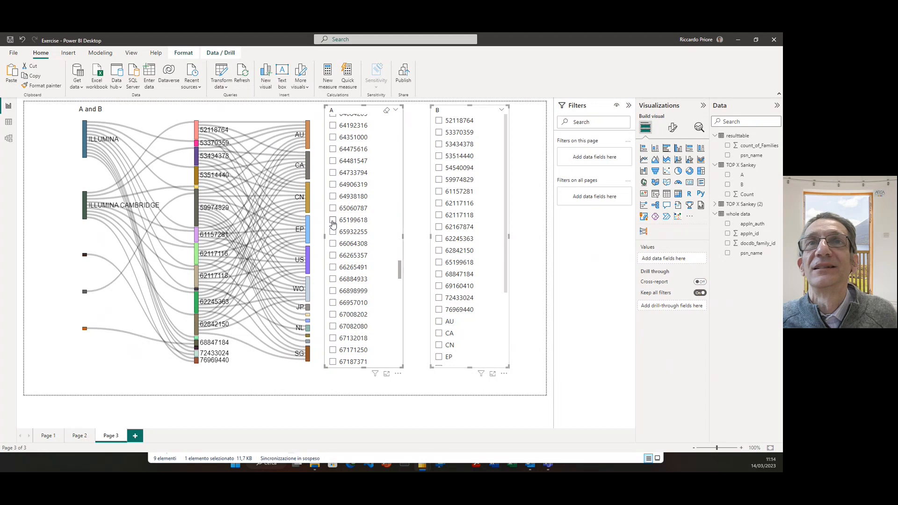
click(332, 223)
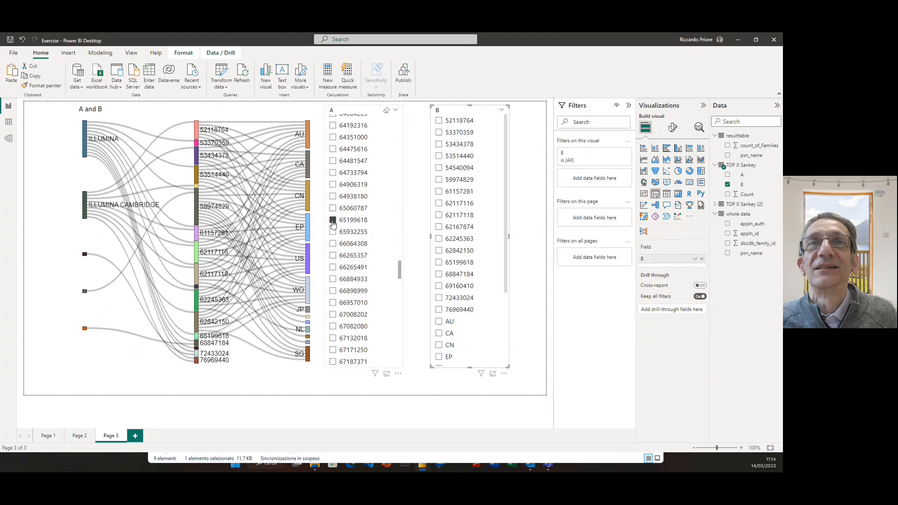
scroll(333, 303, down, 2)
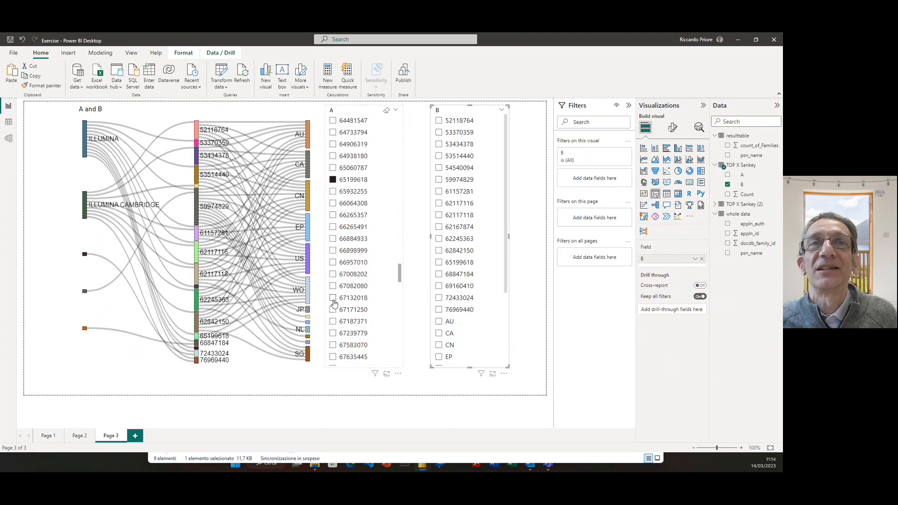
scroll(334, 304, down, 5)
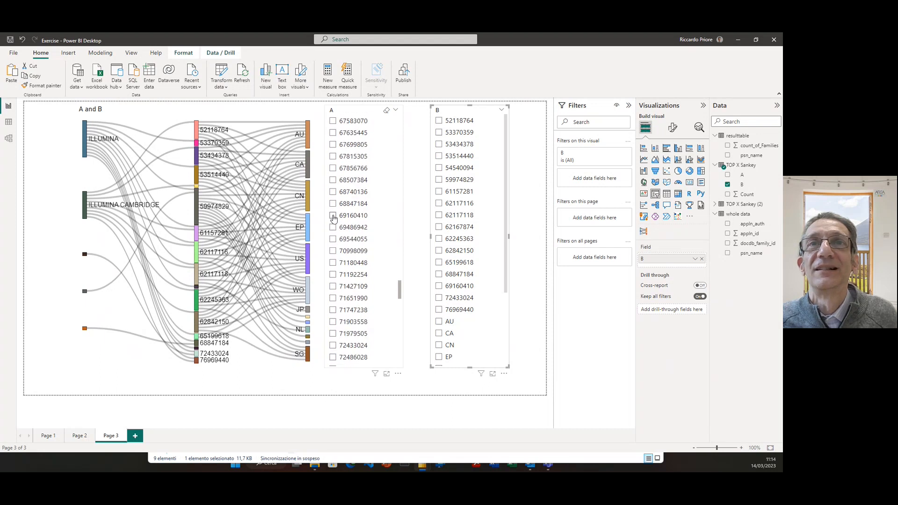
click(333, 215)
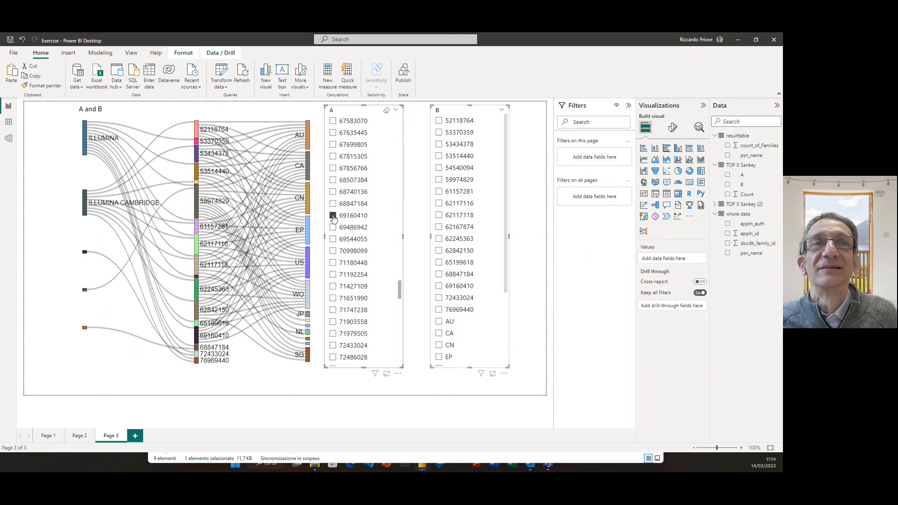
Step: Add family 72433024 and the skipped family 68847184 to the A slicer selection
scroll(334, 303, down, 2)
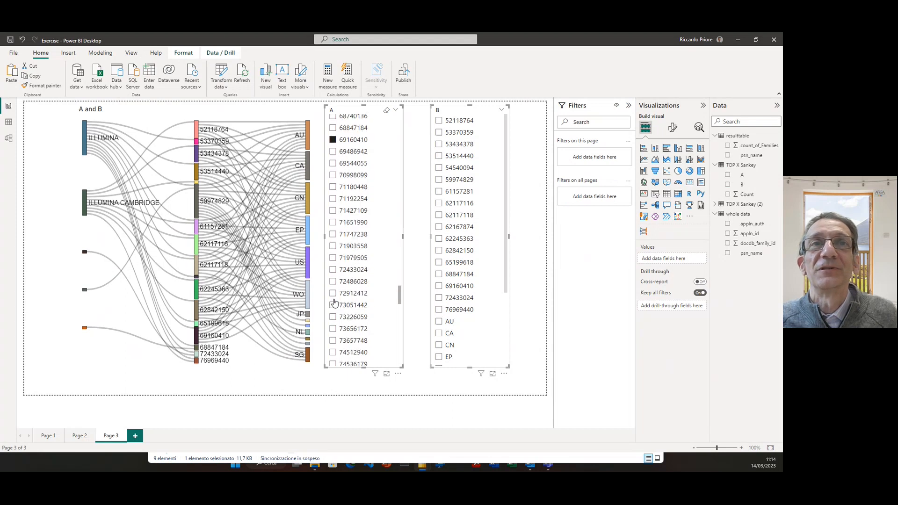
ctrl+click(333, 271)
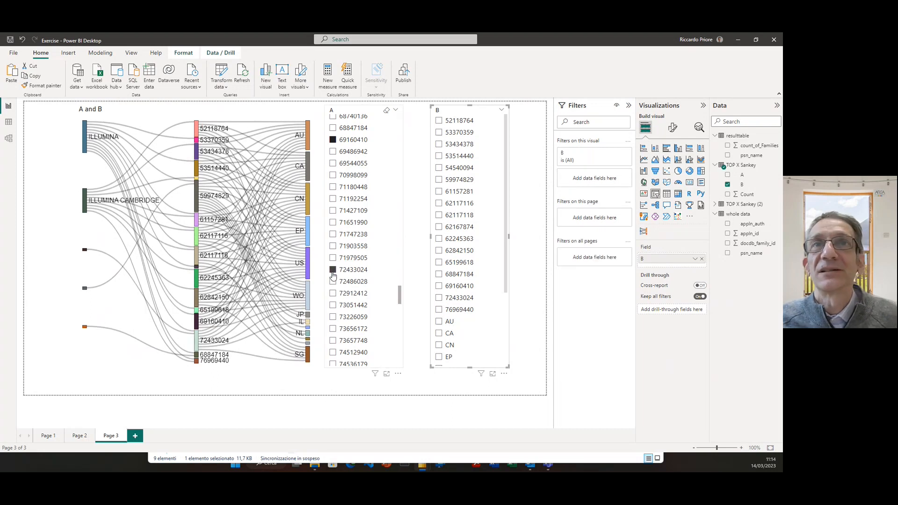
scroll(334, 234, up, 3)
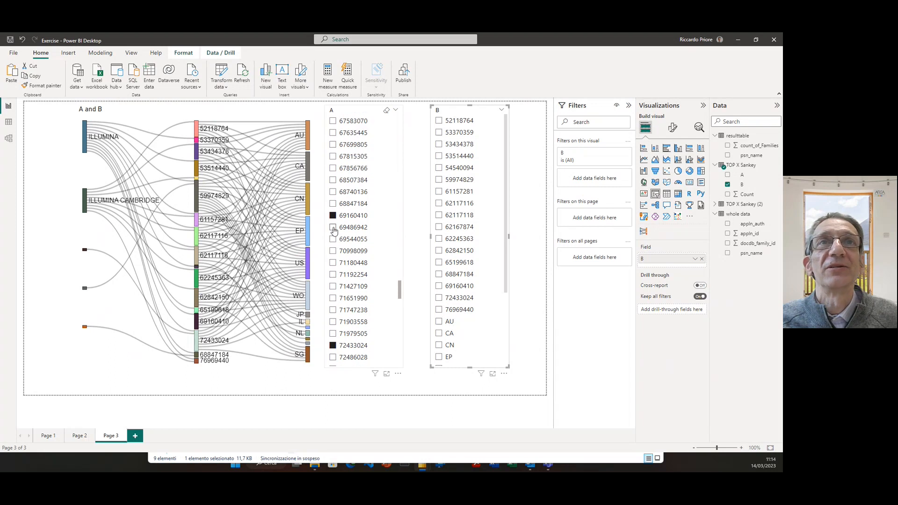
click(332, 204)
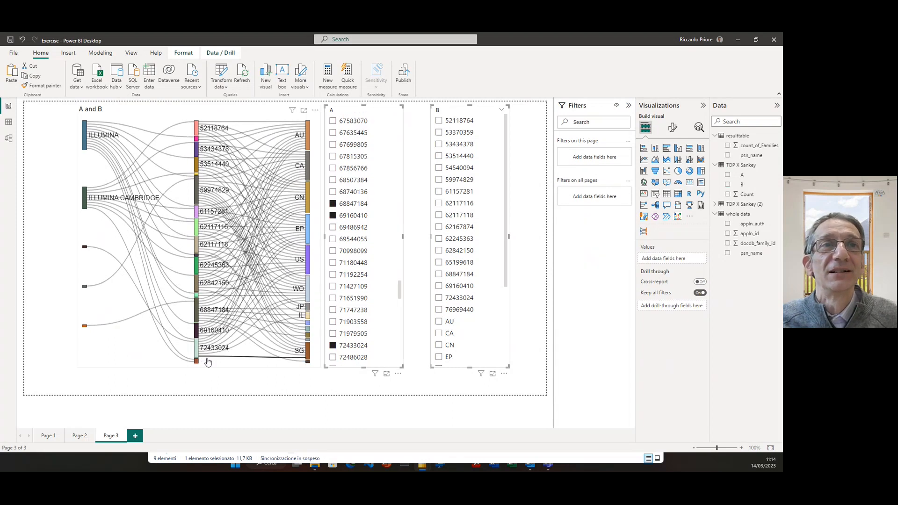
Step: Identify the unlabelled lowest family node in the Sankey chart and add family 76969440 to the A slicer selection
mouse_move(198, 363)
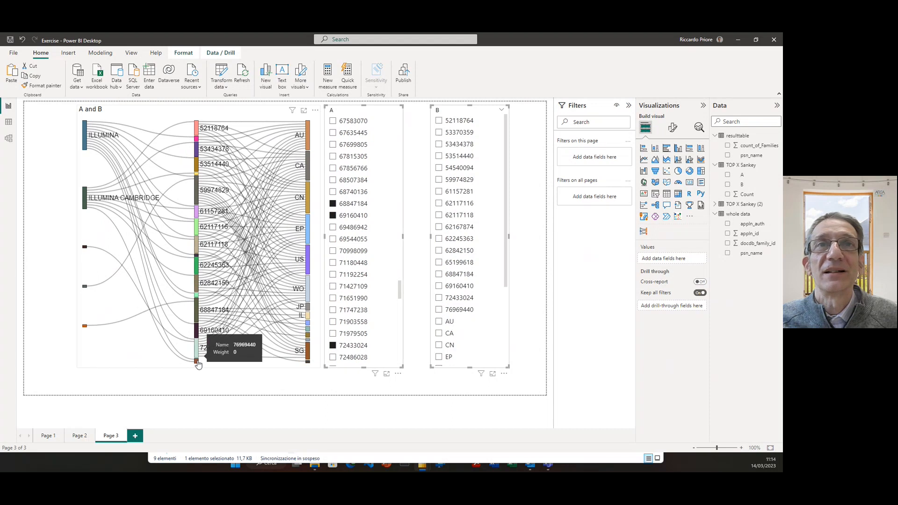
scroll(358, 317, down, 4)
scroll(359, 318, down, 10)
scroll(358, 318, down, 3)
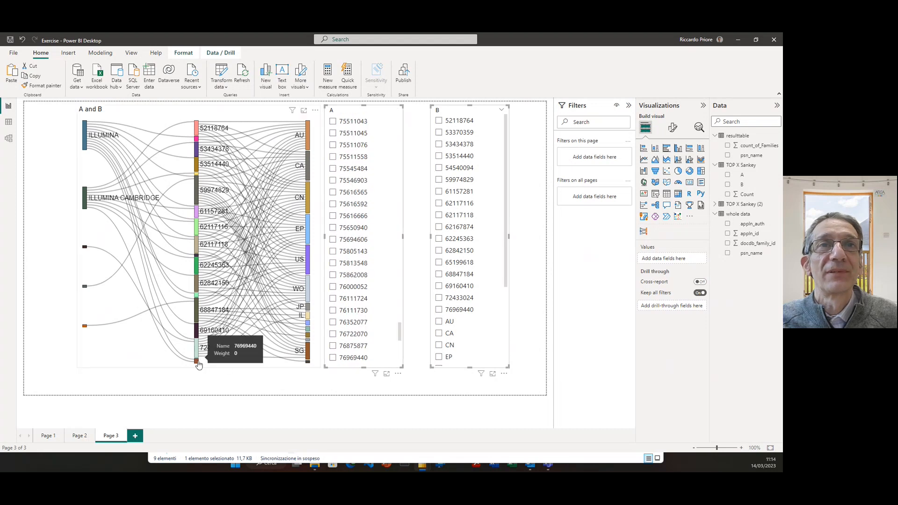
click(333, 359)
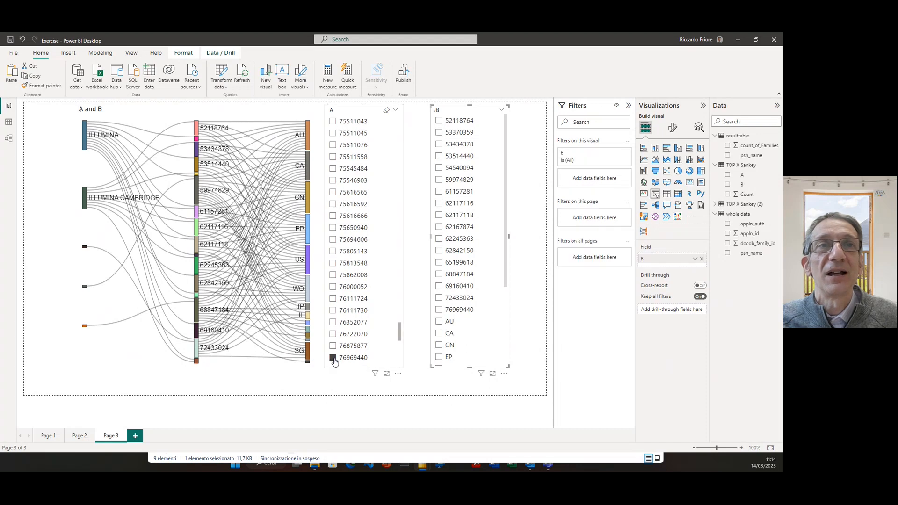
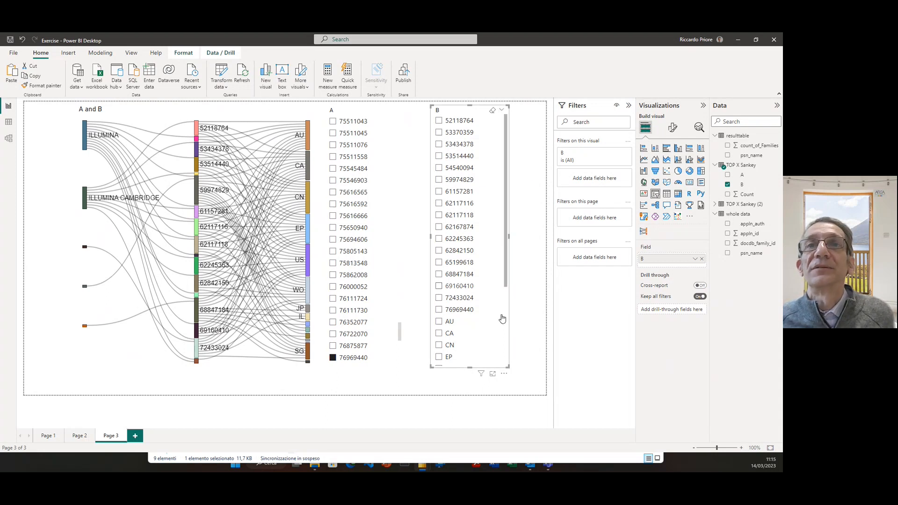
Step: Insert a bookmark button and place it just below the A slicer
click(513, 383)
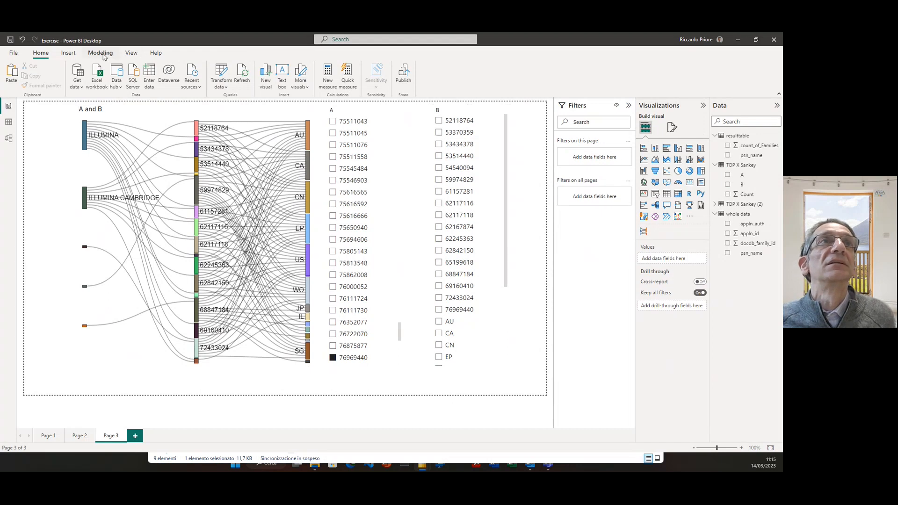
click(68, 53)
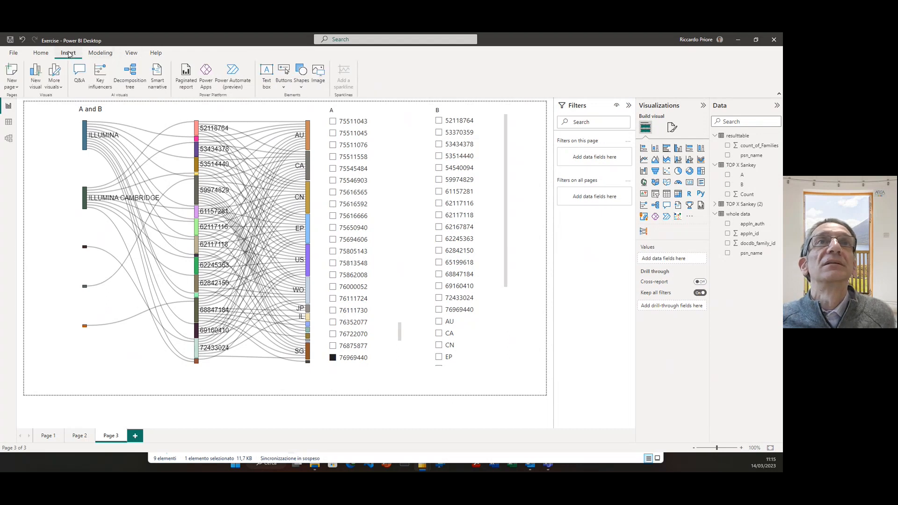
click(284, 84)
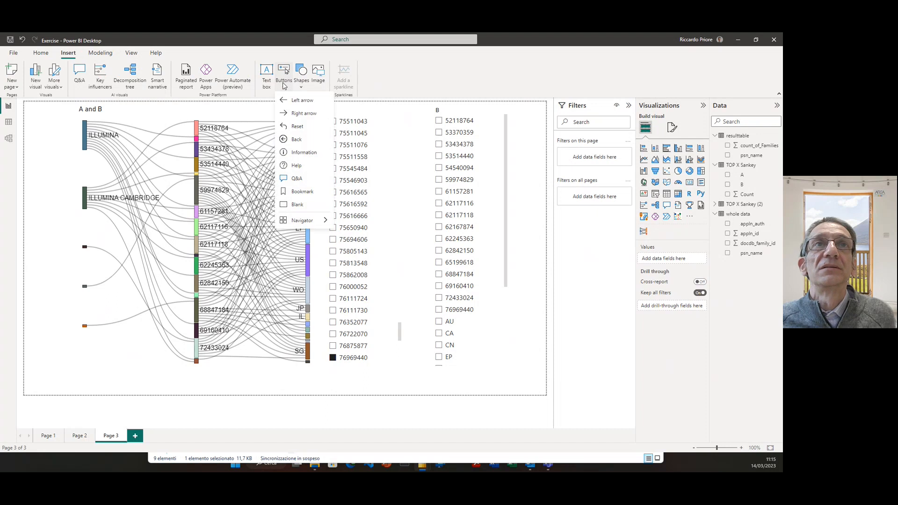
click(302, 191)
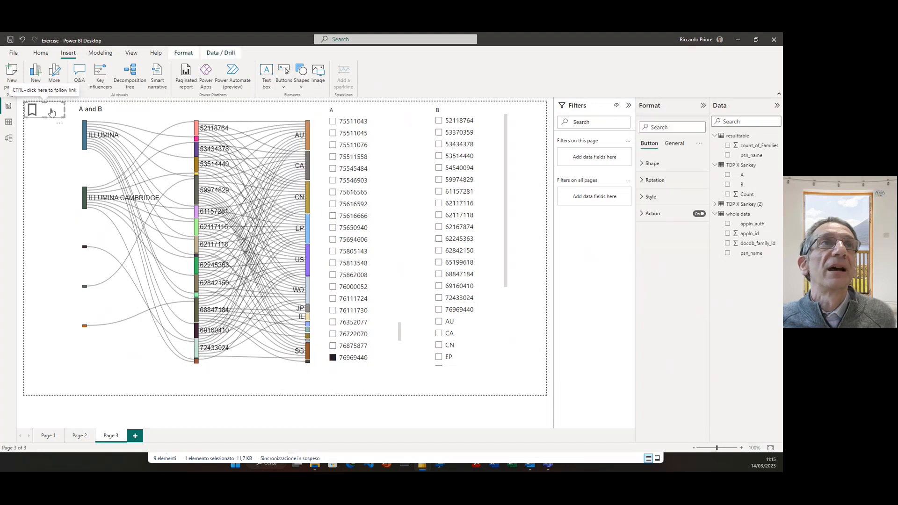
drag(52, 114, 384, 382)
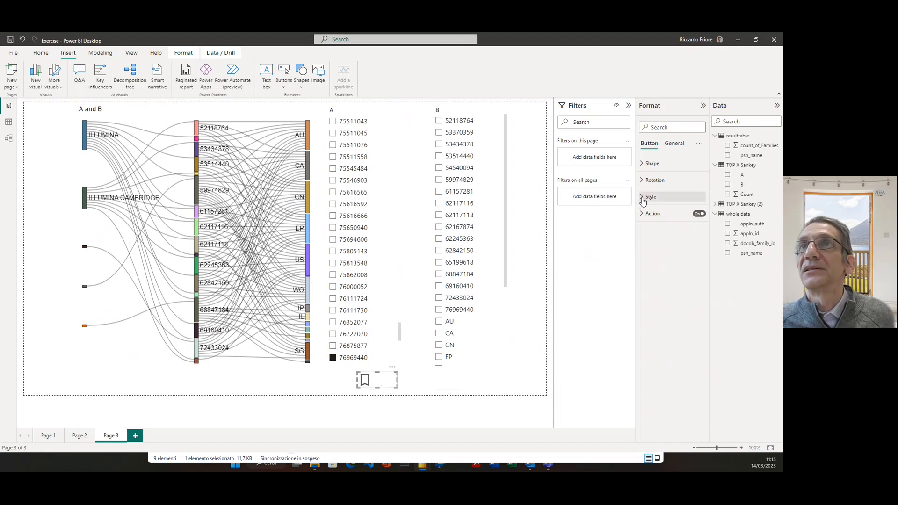
Step: Turn on the bookmark button's title with the text ILLUMINA and widen the button to fit it
click(674, 144)
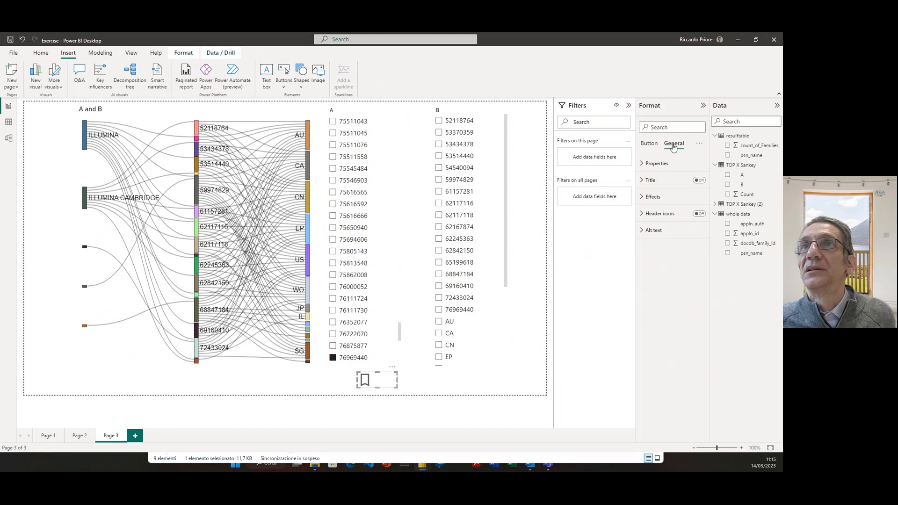
click(643, 181)
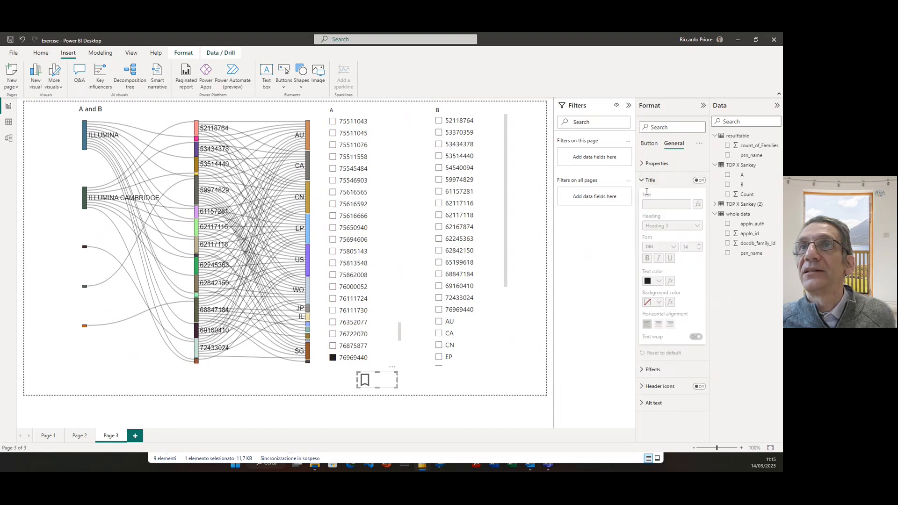
click(699, 180)
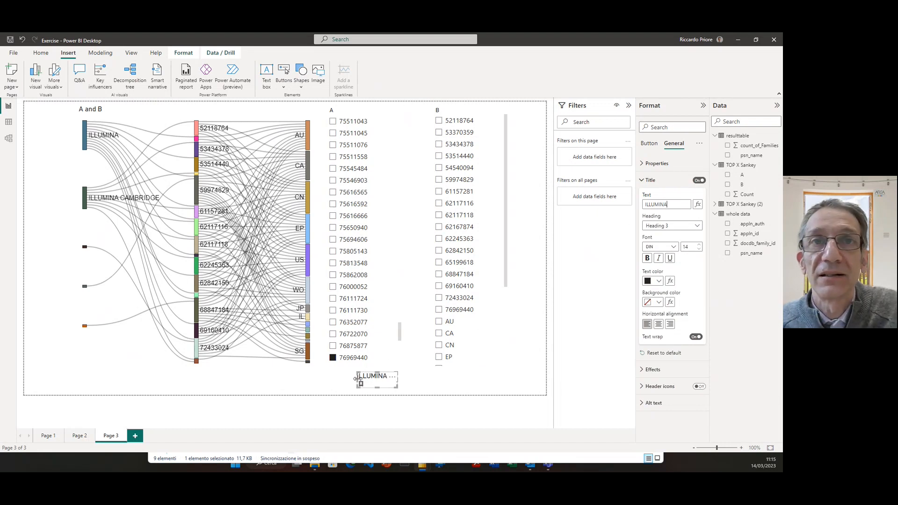
drag(357, 379, 354, 383)
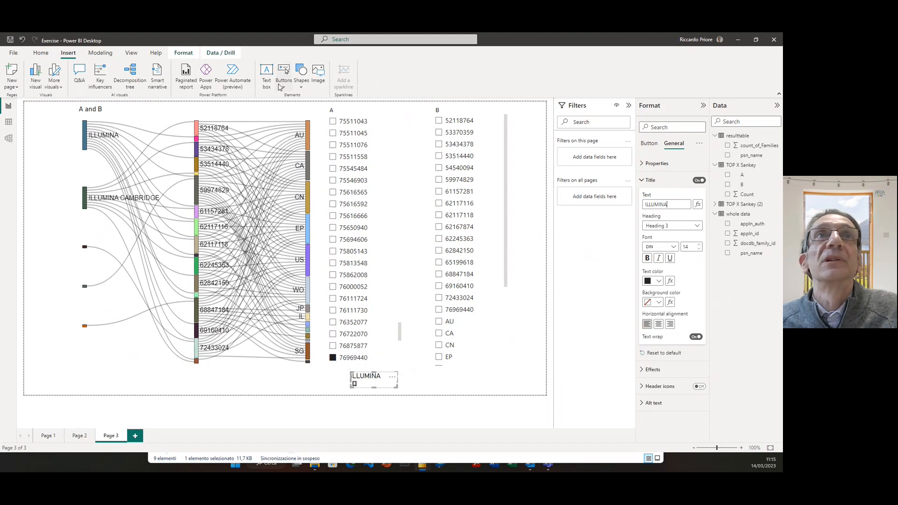
Step: Add a bookmark of the current filtered report state and name it ILLUMINA
click(131, 52)
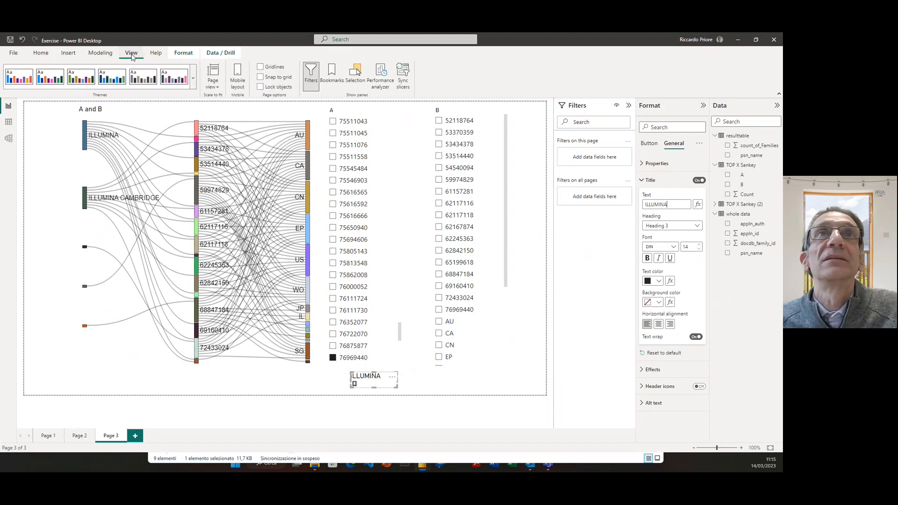
click(334, 80)
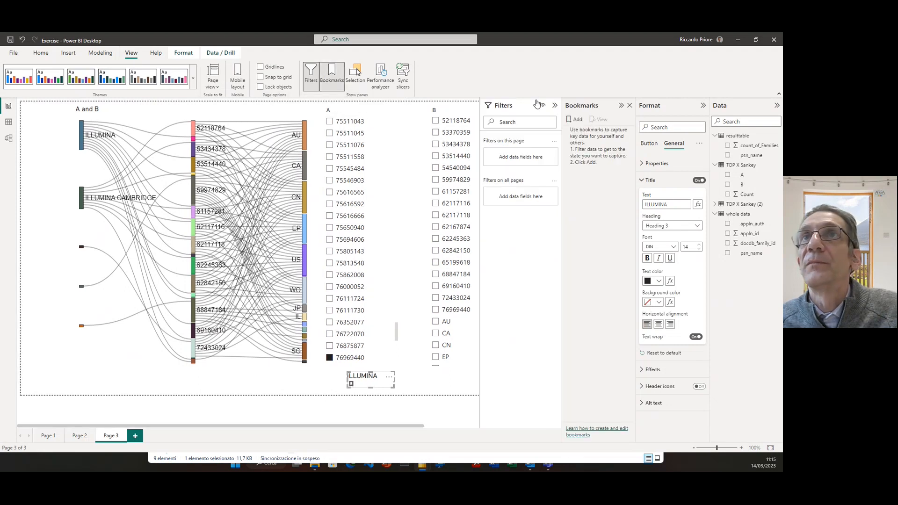
click(575, 120)
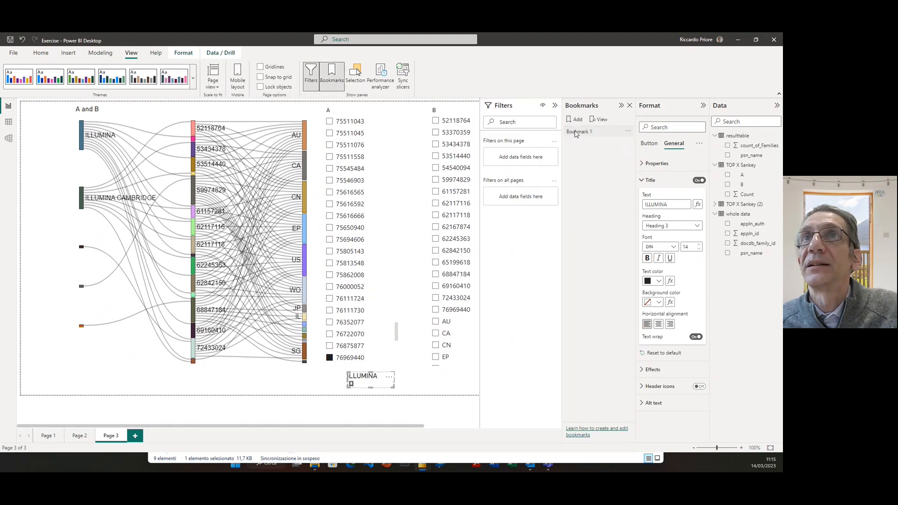
double_click(576, 131)
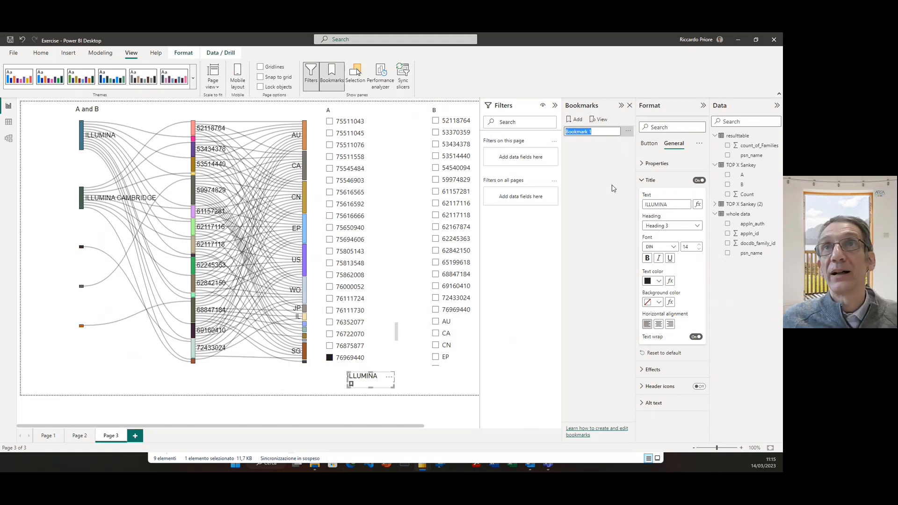
key(BackSpace)
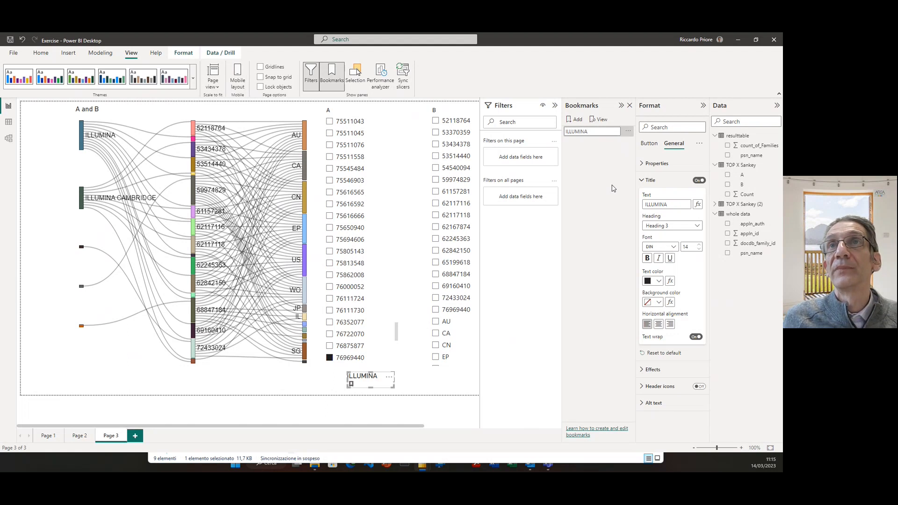
key(Return)
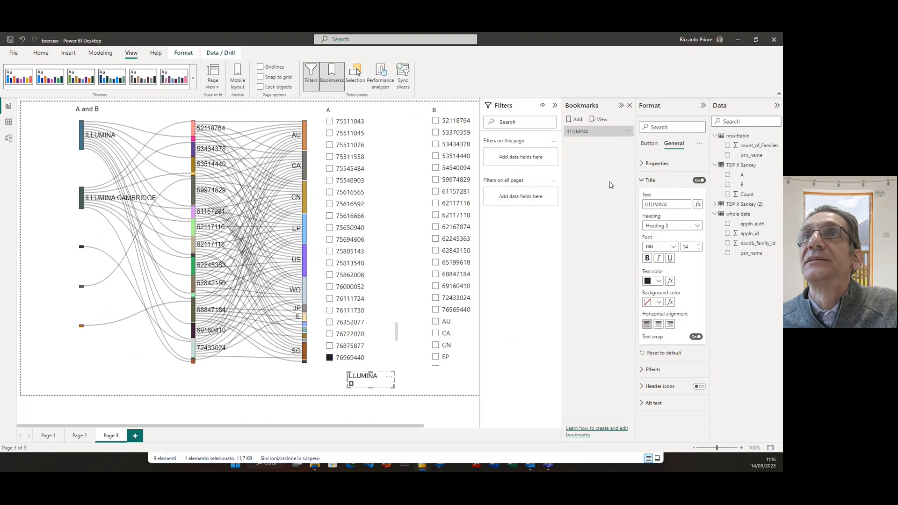
Step: Set the ILLUMINA button's bookmark action to the ILLUMINA bookmark
click(651, 144)
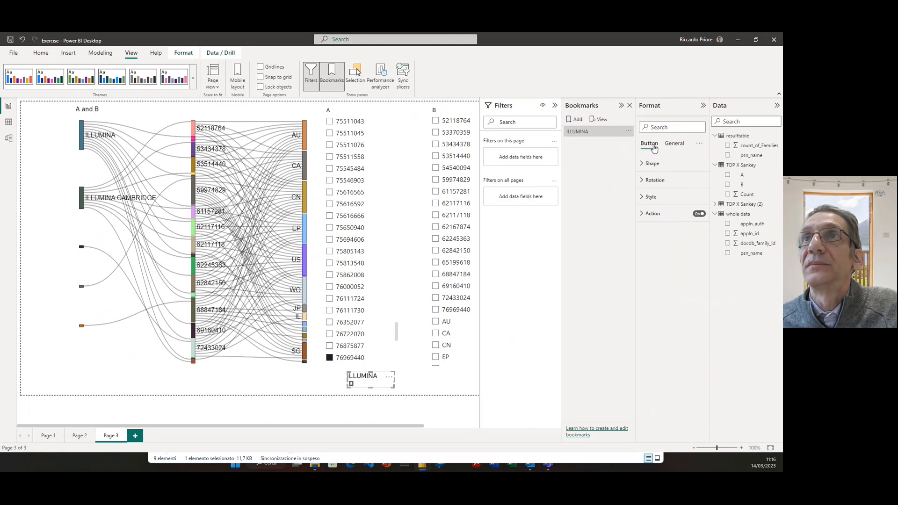
click(642, 218)
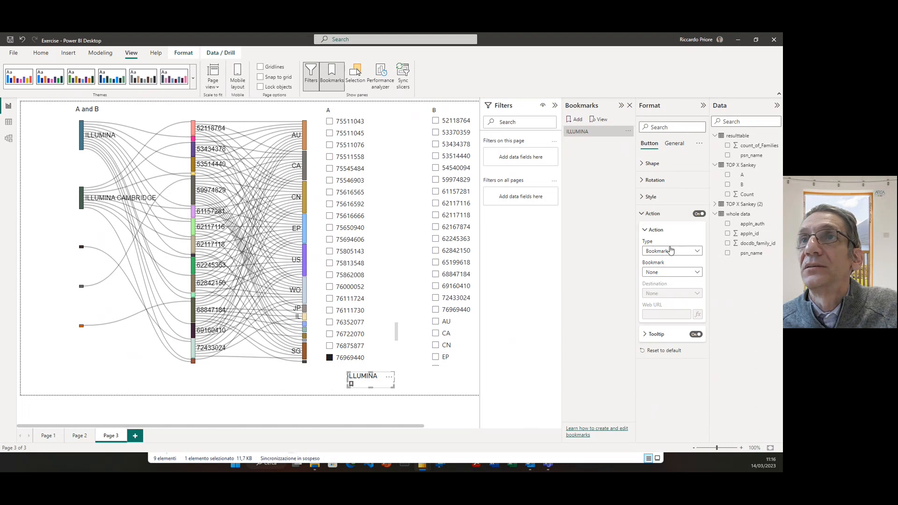
click(697, 272)
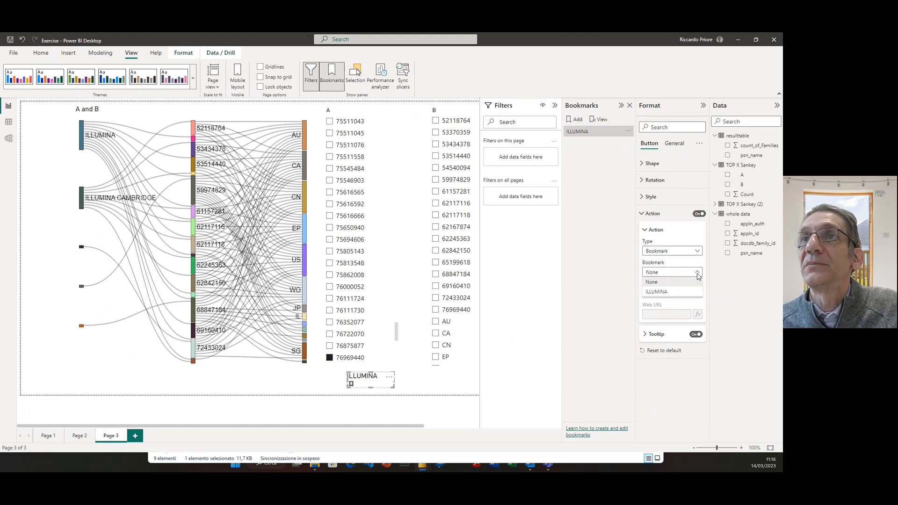
click(670, 292)
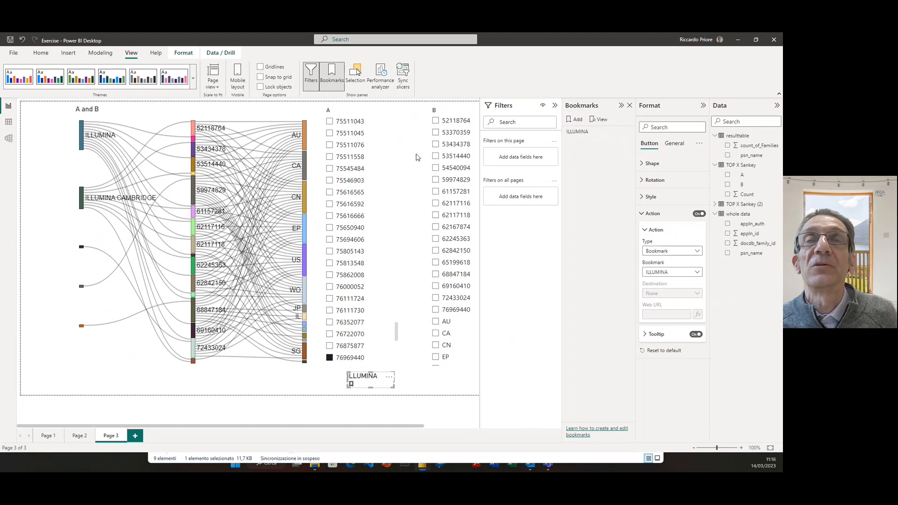
Step: Clear the A slicer selection and place a second bookmark button beside the ILLUMINA button
click(329, 122)
click(330, 122)
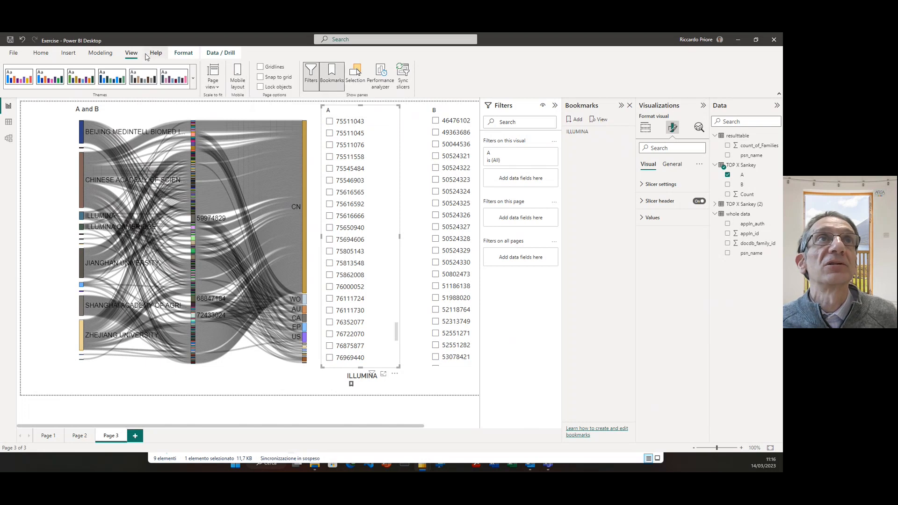
click(68, 53)
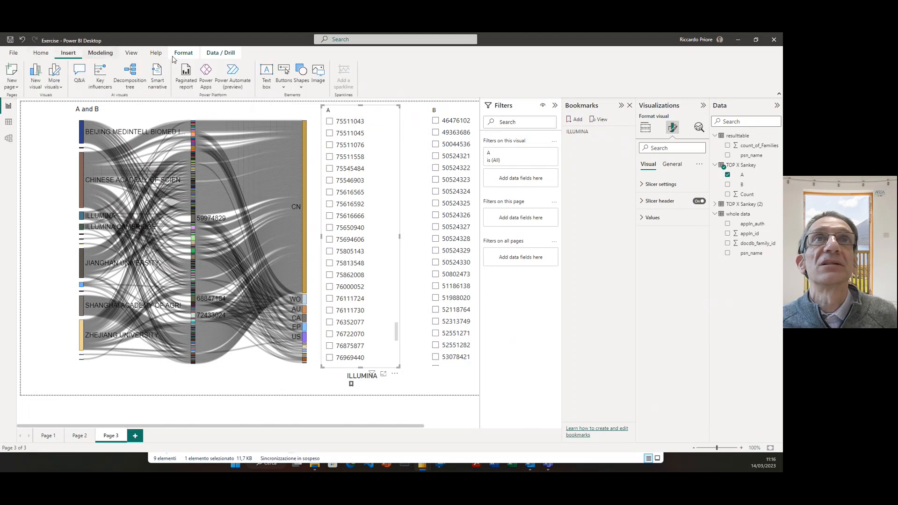
click(284, 84)
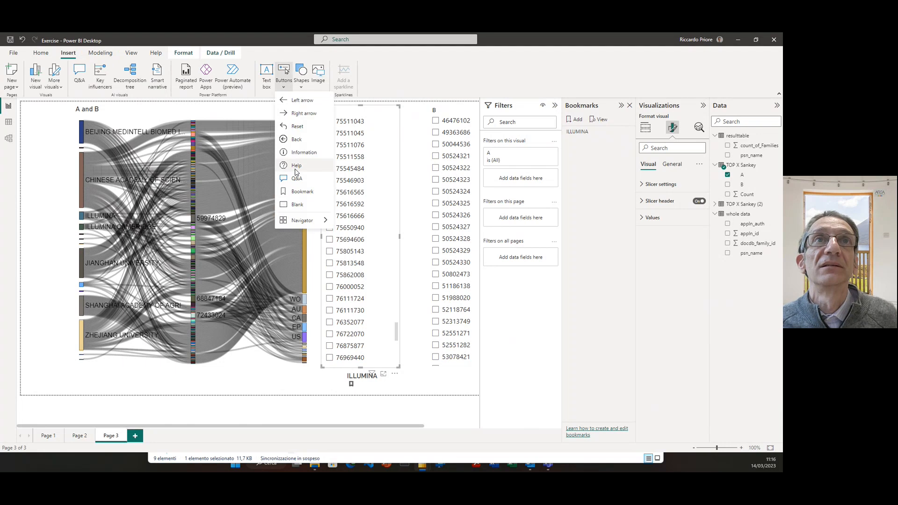
click(300, 192)
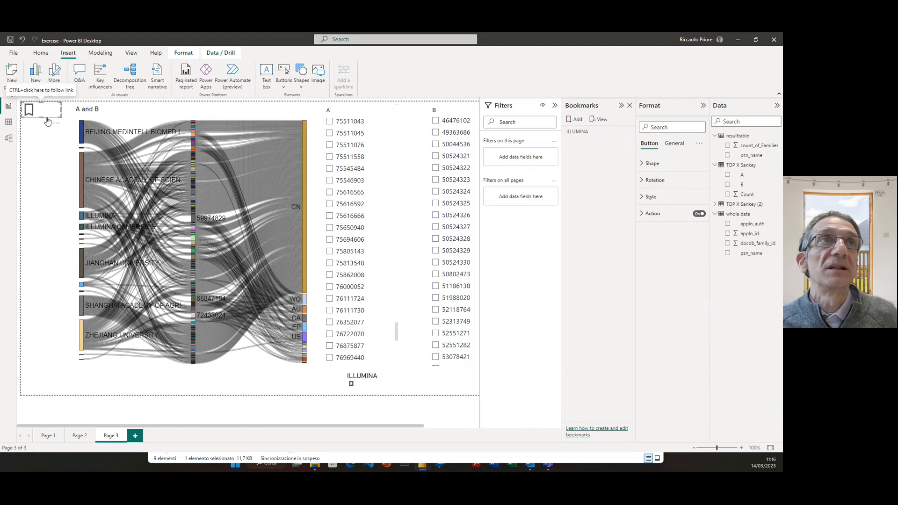
drag(65, 129, 423, 391)
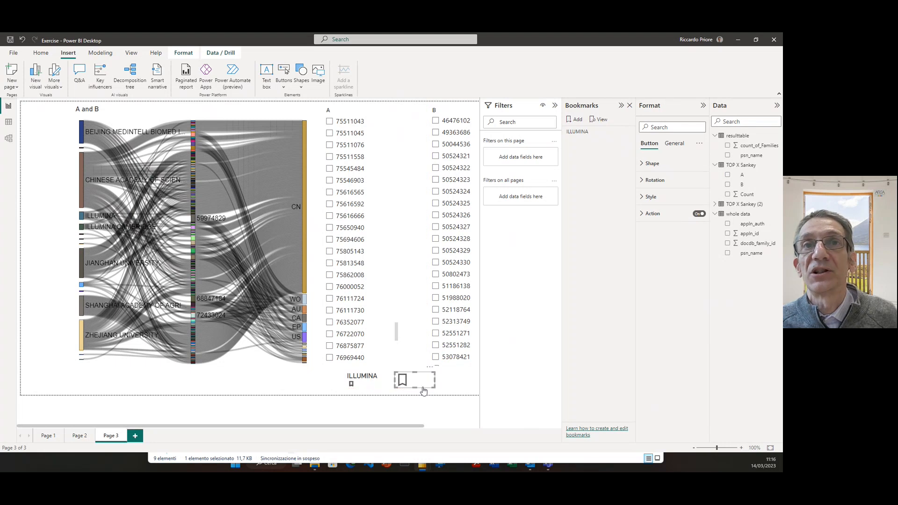
Step: Turn on the second bookmark button's title with the text ALL players and widen the button
click(680, 144)
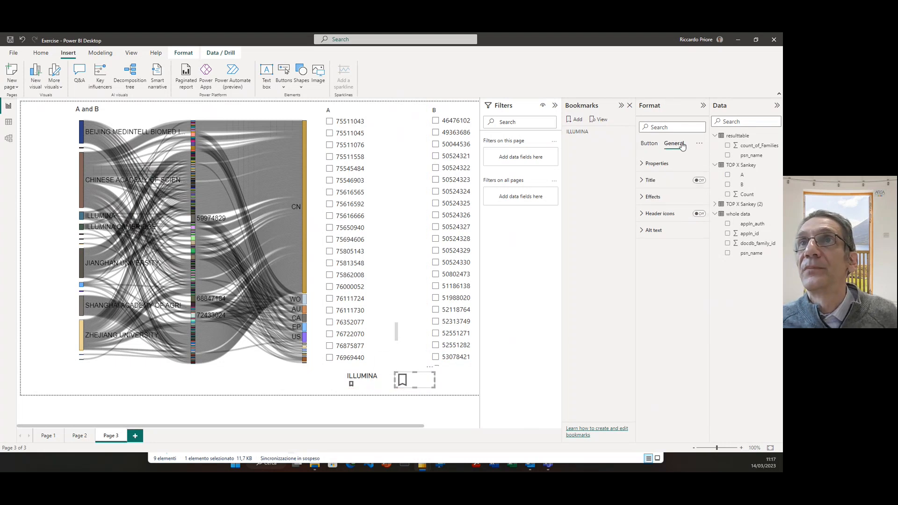
click(644, 182)
click(699, 180)
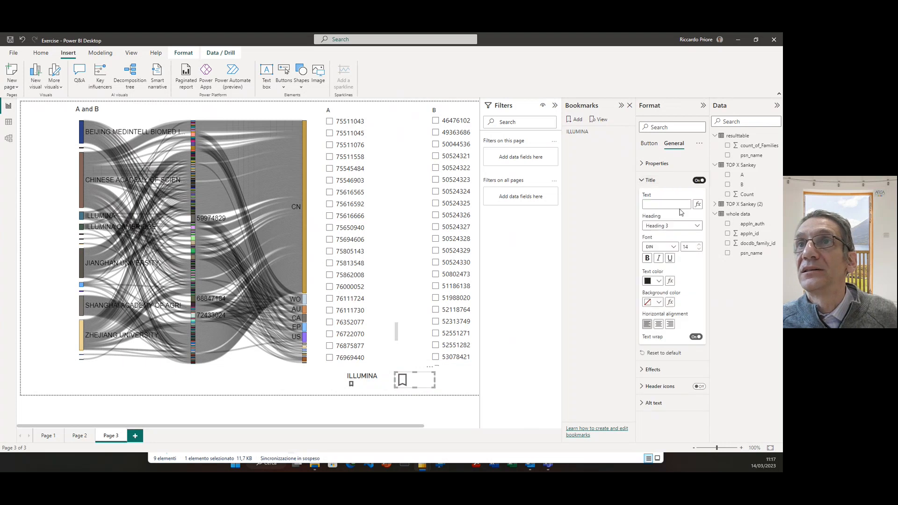
click(658, 205)
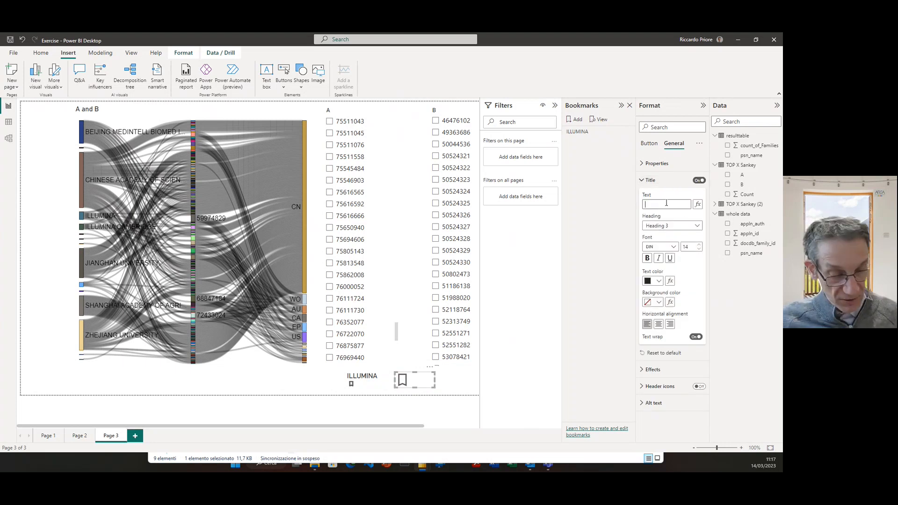
text(Al)
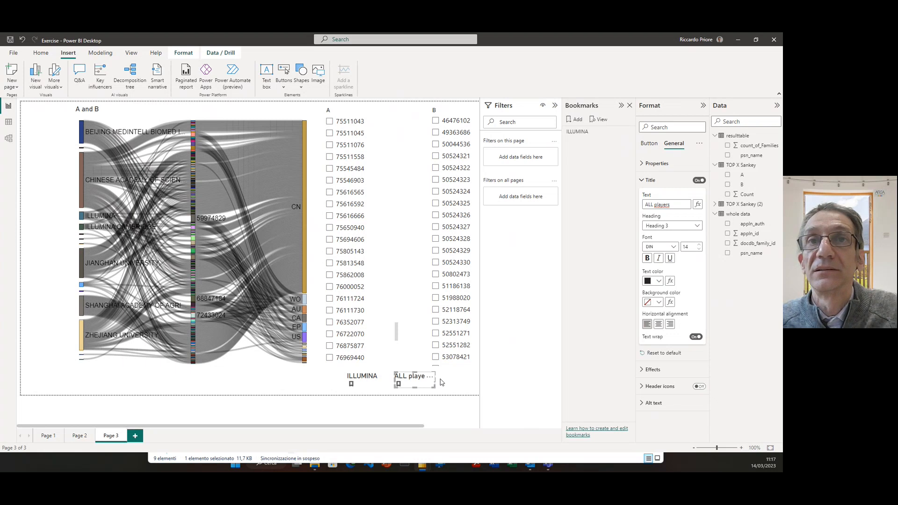
drag(435, 382, 439, 383)
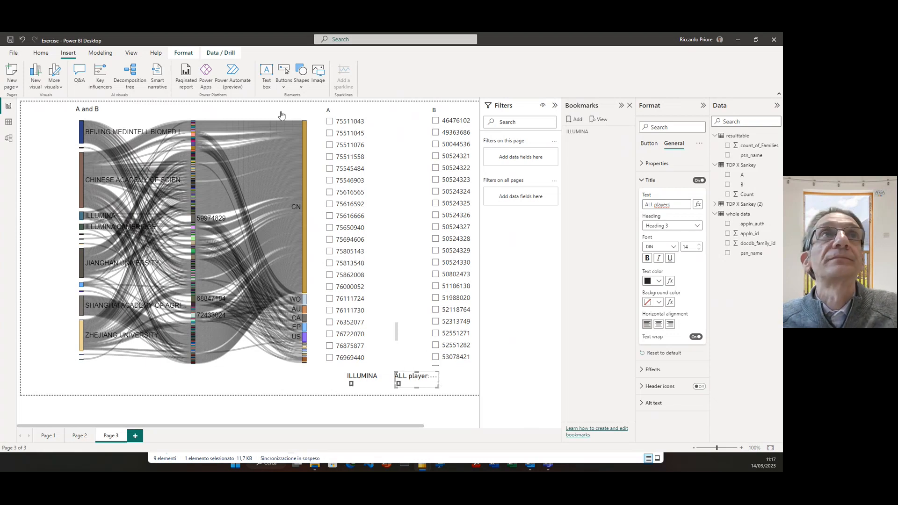
Step: Add a bookmark of the unfiltered report state and name it ALL players
click(131, 52)
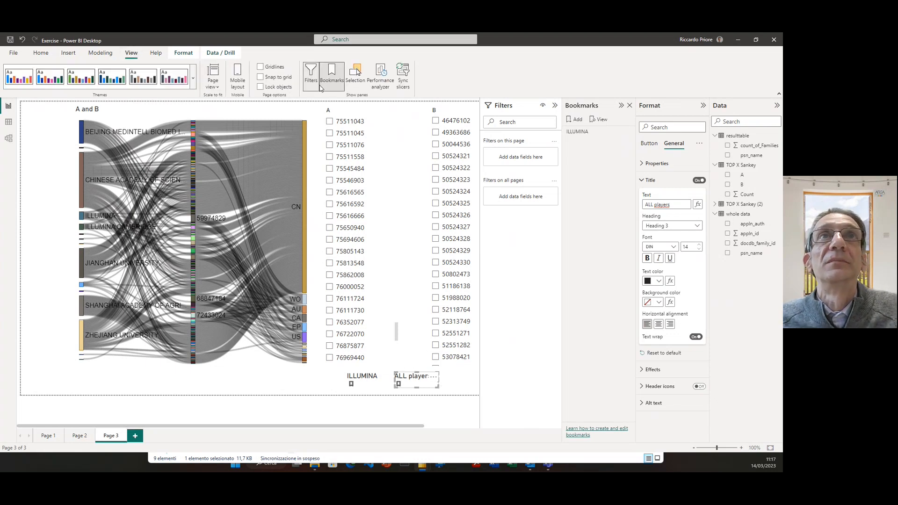
click(333, 85)
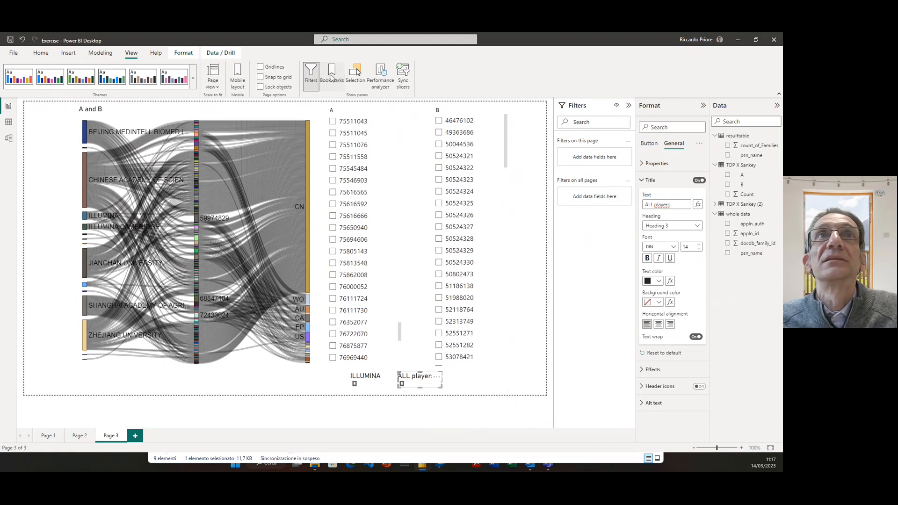
click(332, 77)
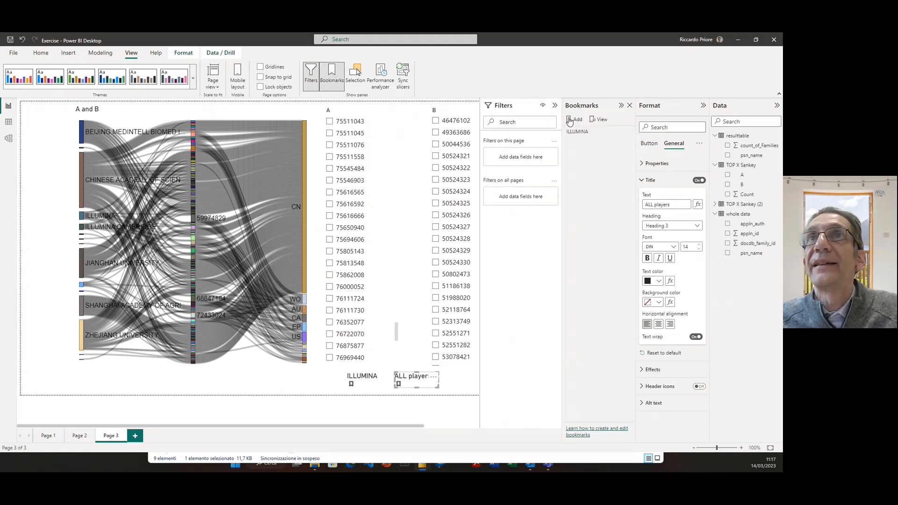
double_click(584, 143)
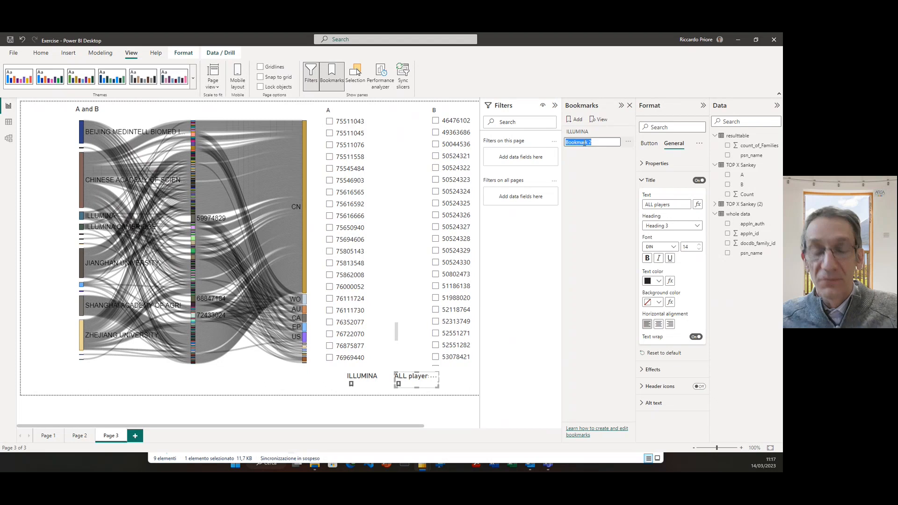
text(ALL)
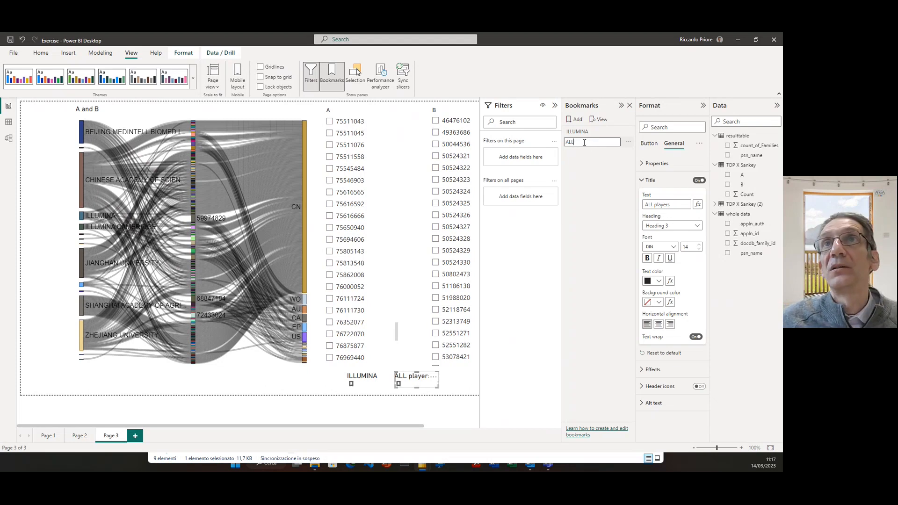
text( players)
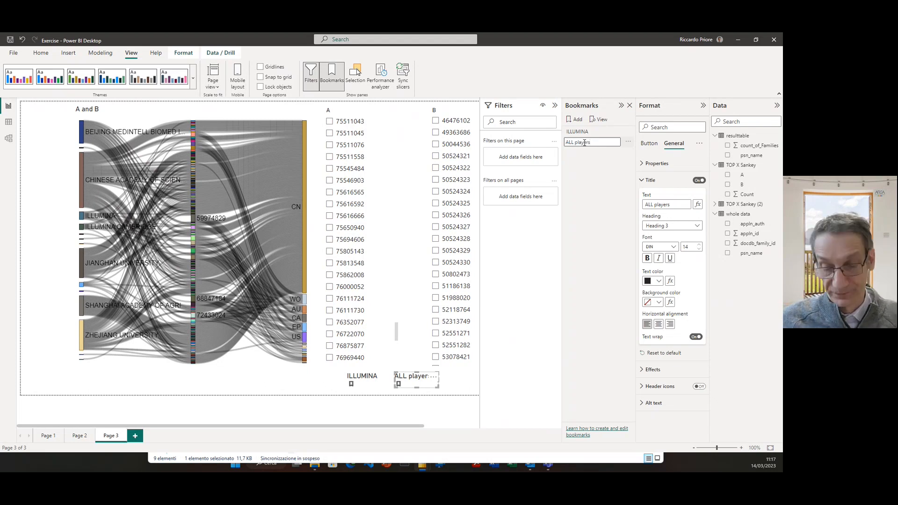
key(Return)
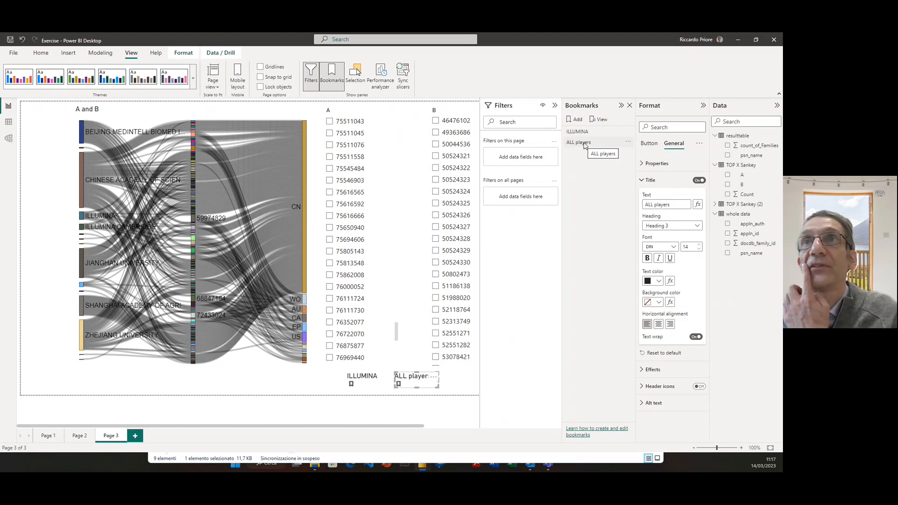
click(584, 145)
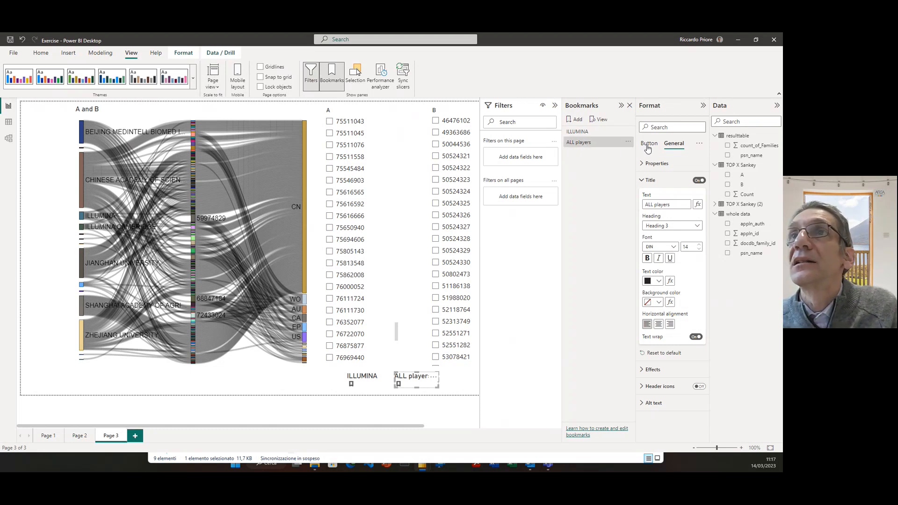
Step: Set the ALL players button's bookmark action to the ALL players bookmark
click(648, 148)
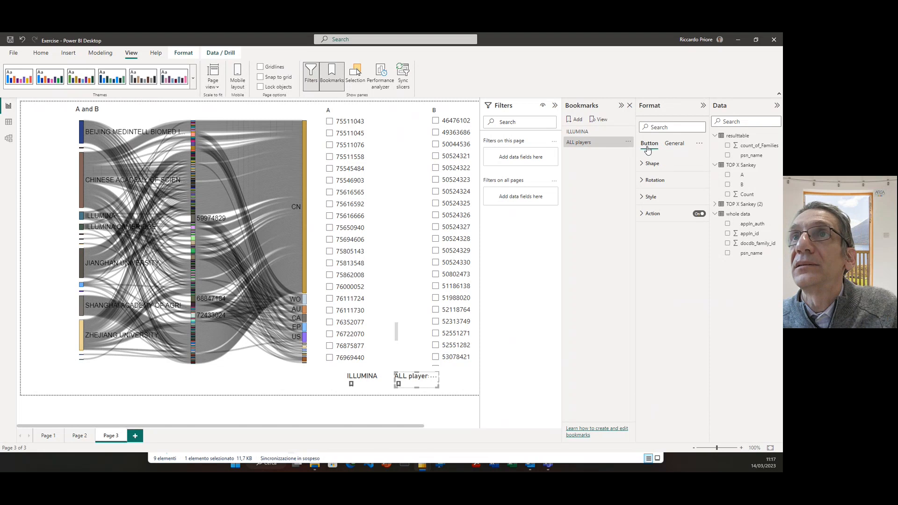
click(643, 215)
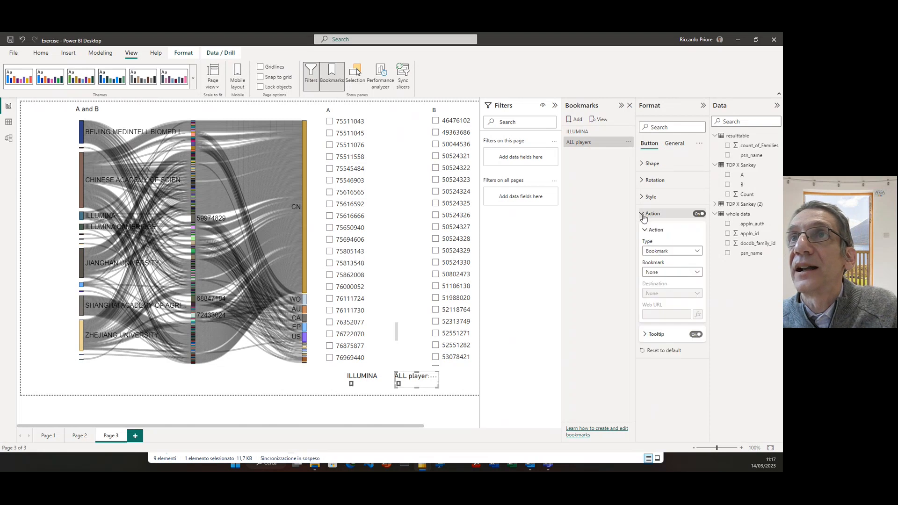
click(697, 273)
click(663, 302)
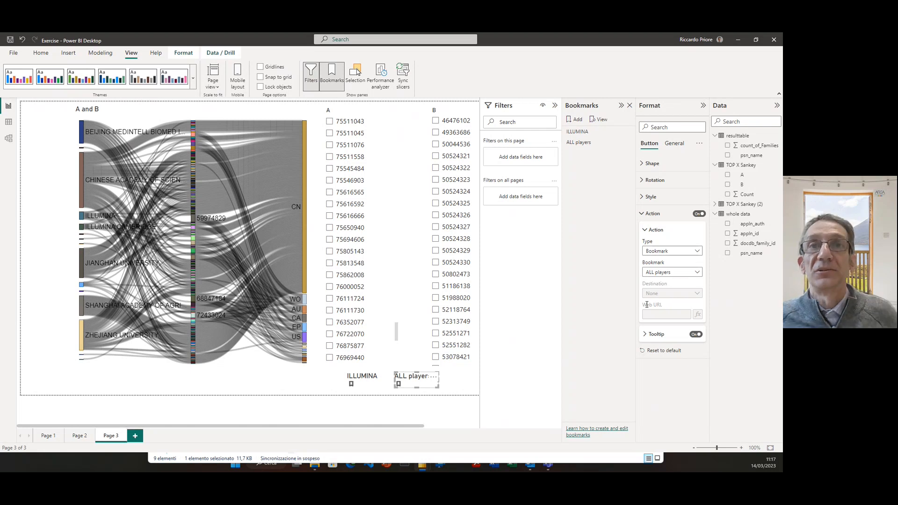
Step: Test the ILLUMINA and ALL players buttons on the Page 3 Sankey chart, finishing with the ILLUMINA view
ctrl+click(352, 385)
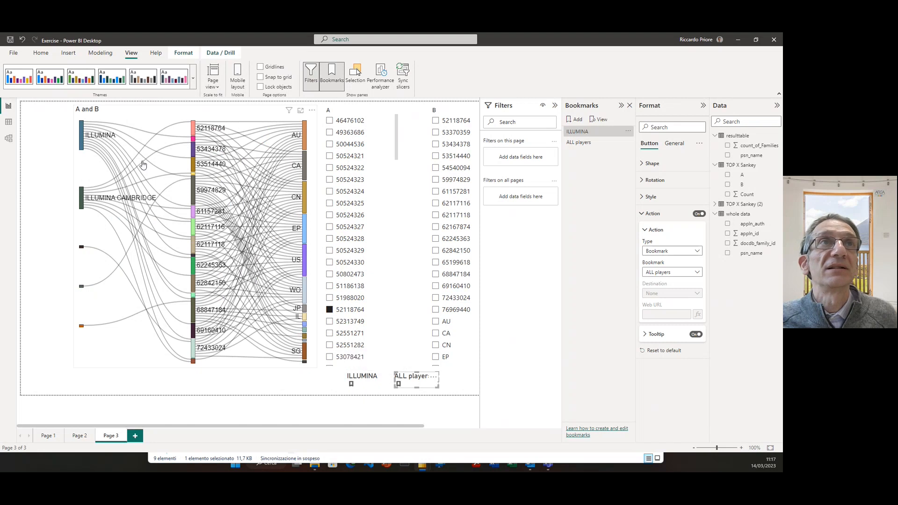
ctrl+click(399, 386)
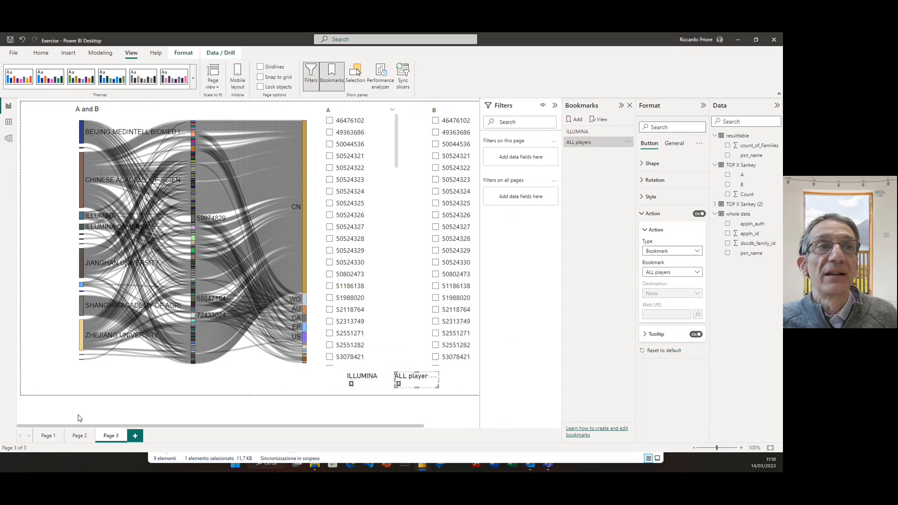
click(78, 437)
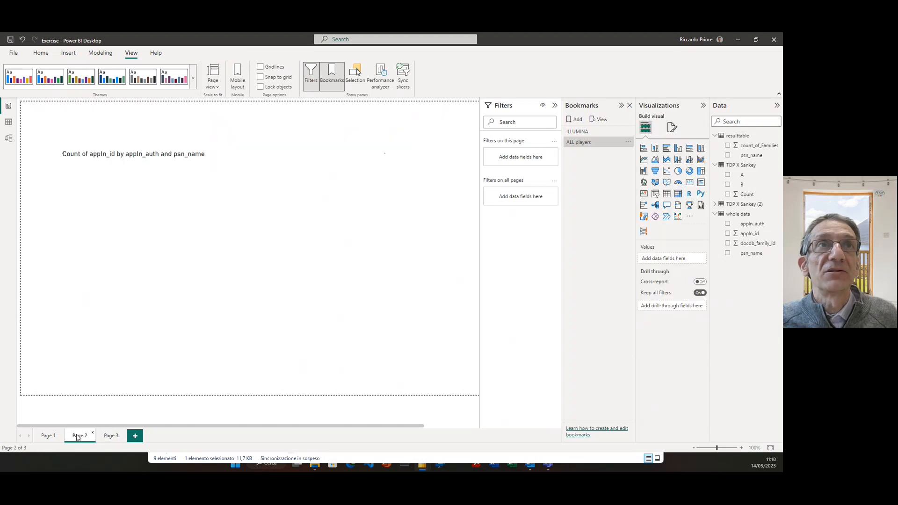
click(114, 437)
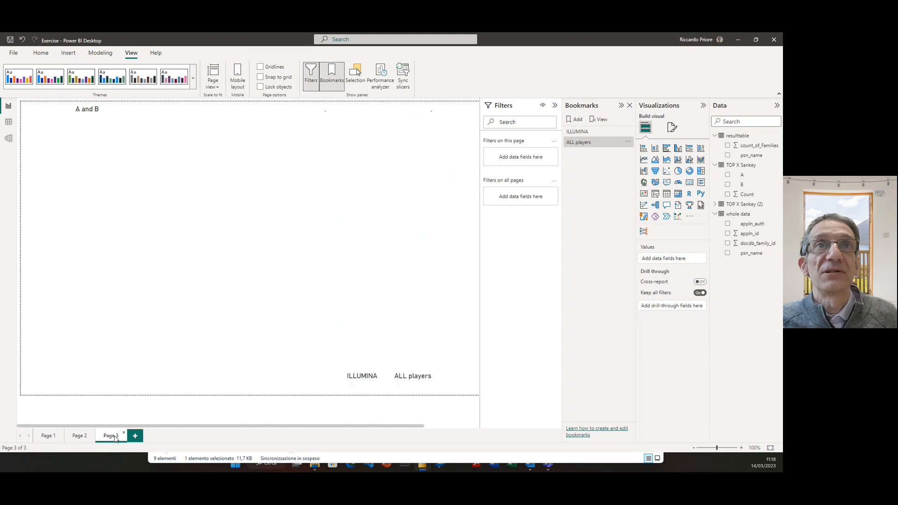
ctrl+click(352, 385)
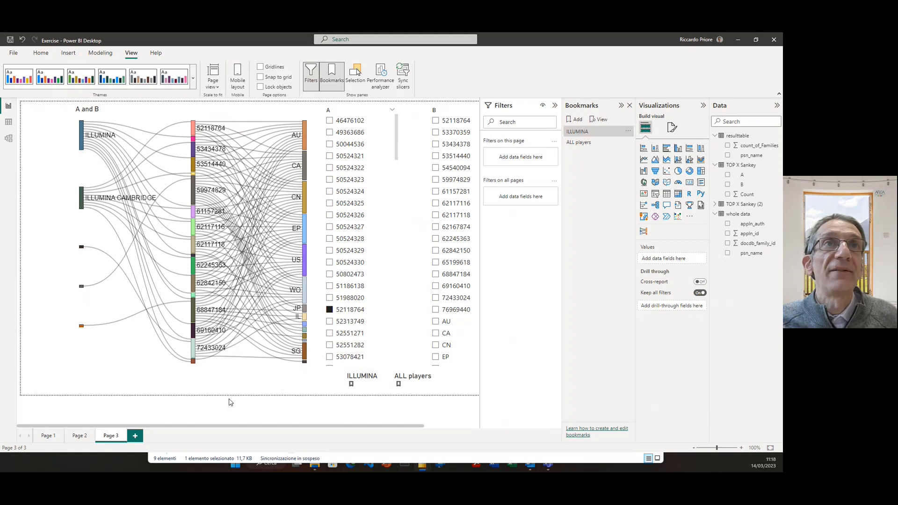
Step: Compare Illumina's filing authorities in the Page 2 donut chart with the applicants and families in the Page 3 Sankey chart
click(79, 437)
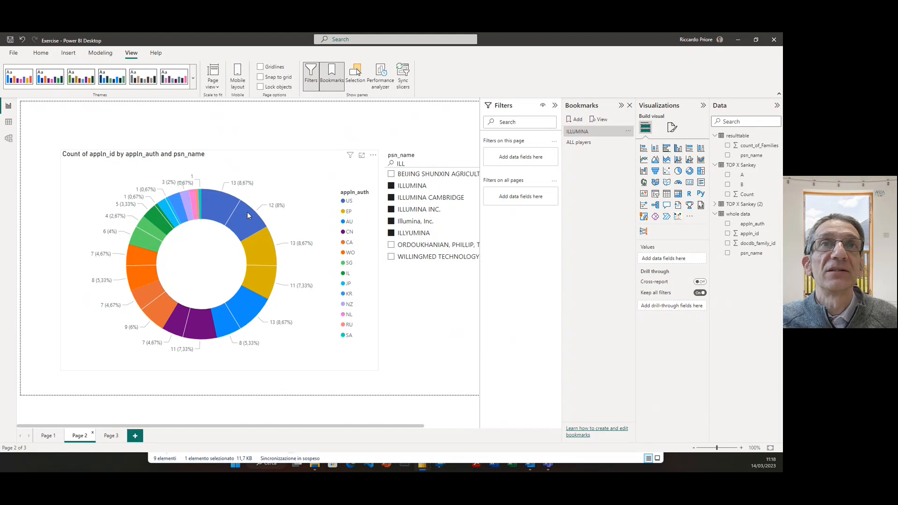
mouse_move(268, 251)
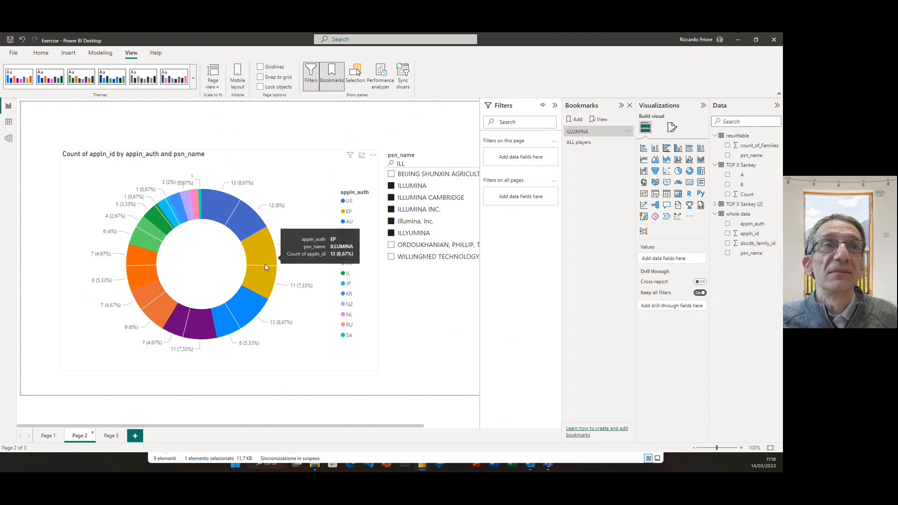
click(111, 436)
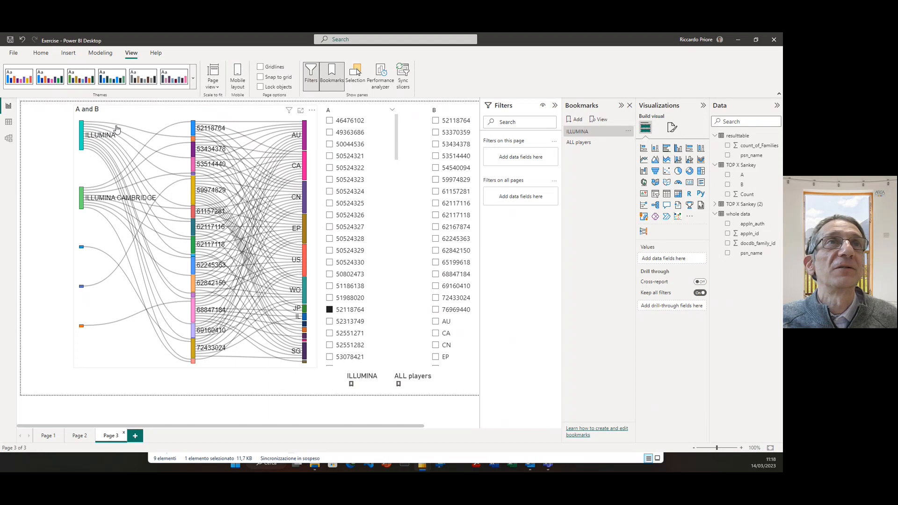
mouse_move(128, 147)
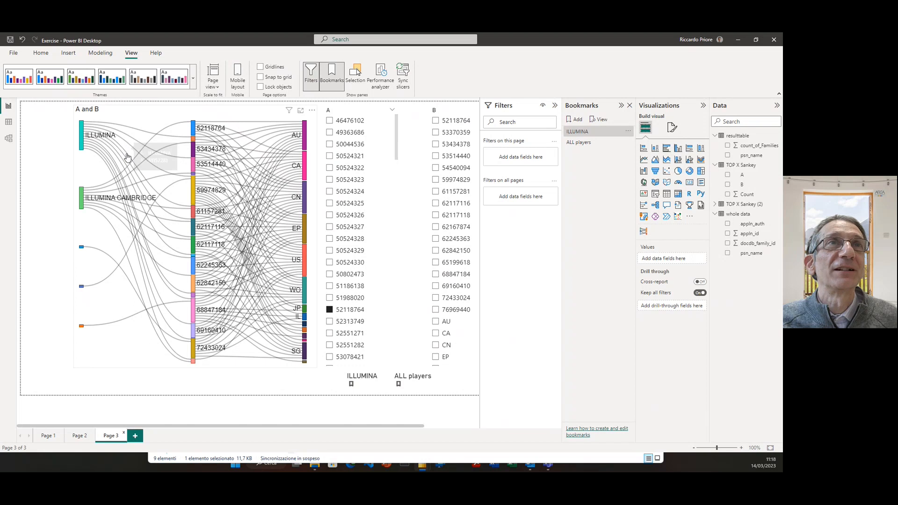
mouse_move(76, 142)
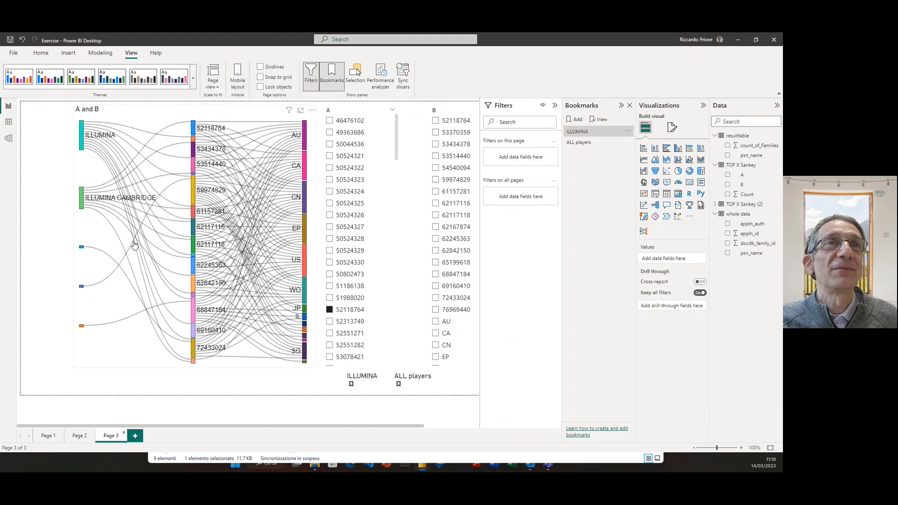
mouse_move(134, 239)
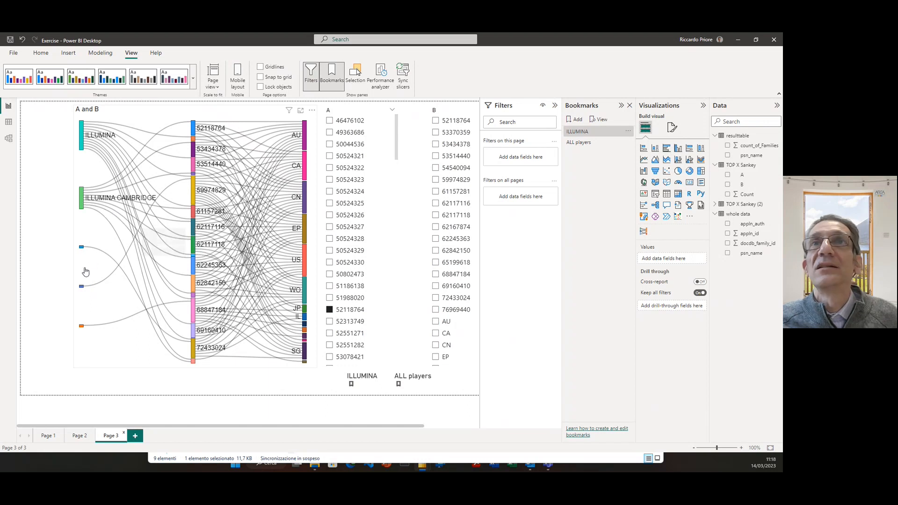